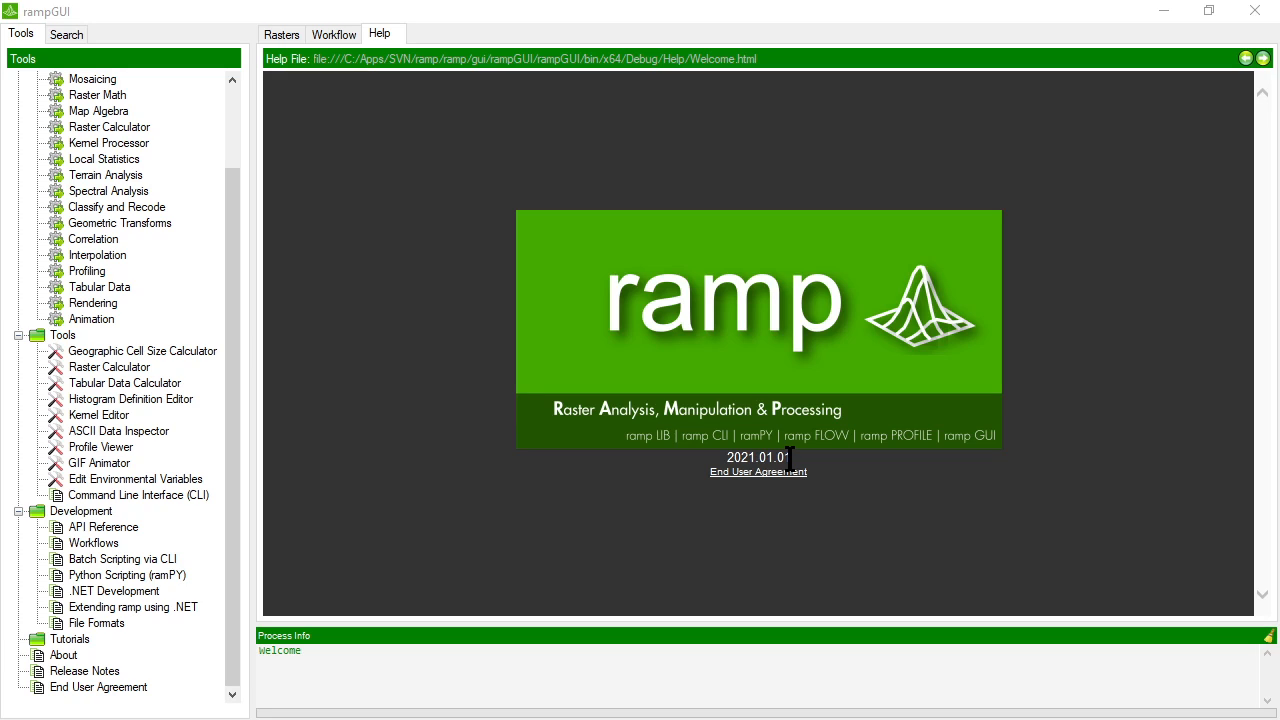
Step: View the Release Notes, and briefly open and close the Raster Calculator tool
{"action": "left_click", "coordinate": [88, 671]}
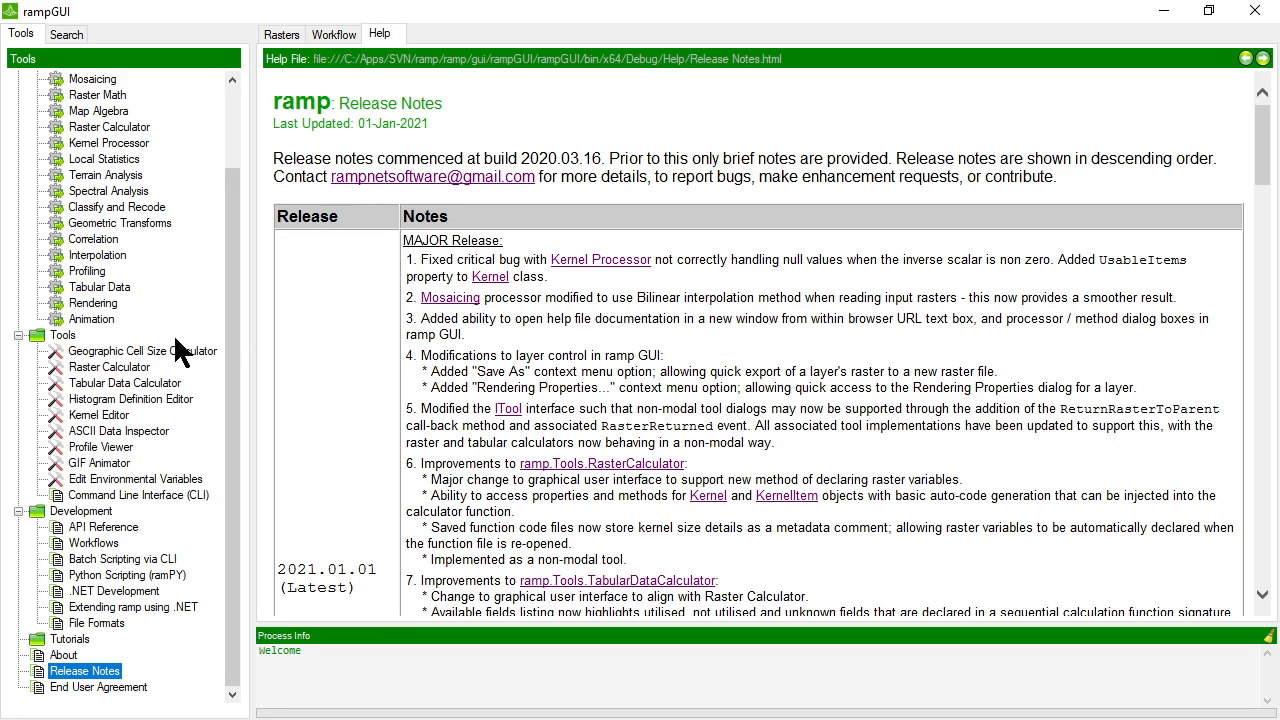
{"action": "double_click", "coordinate": [108, 370]}
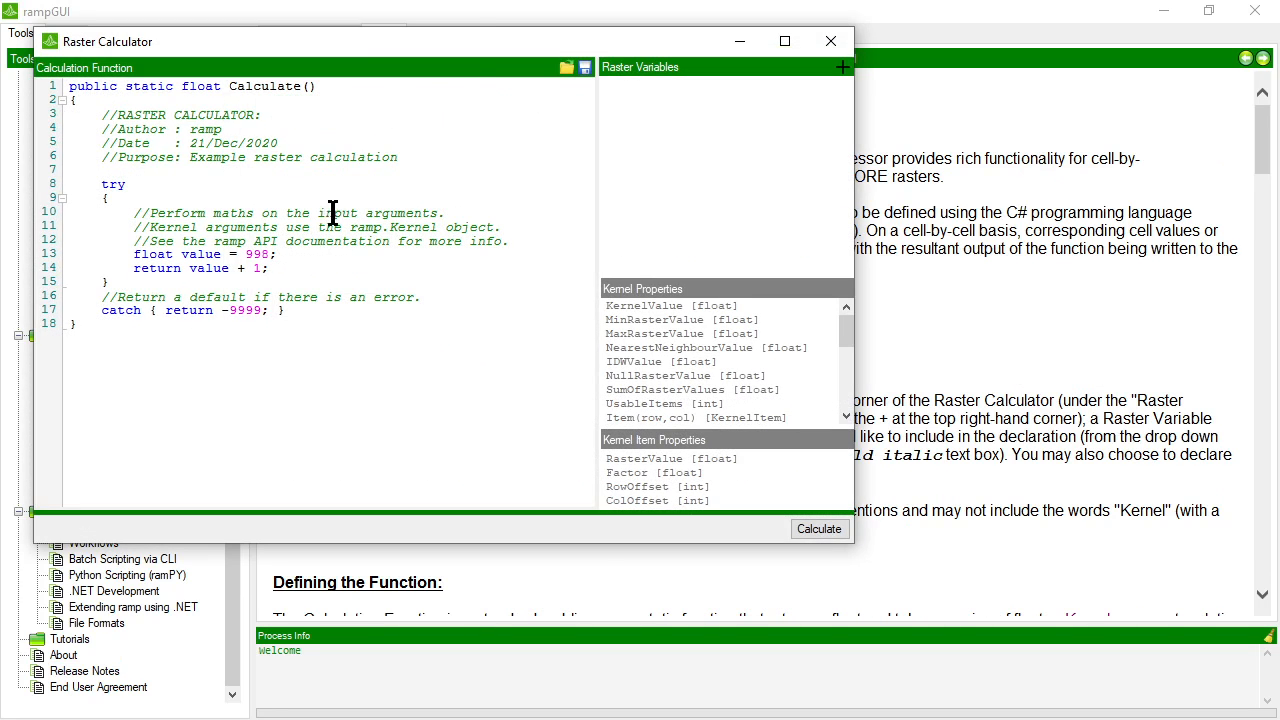
{"action": "left_click", "coordinate": [836, 44]}
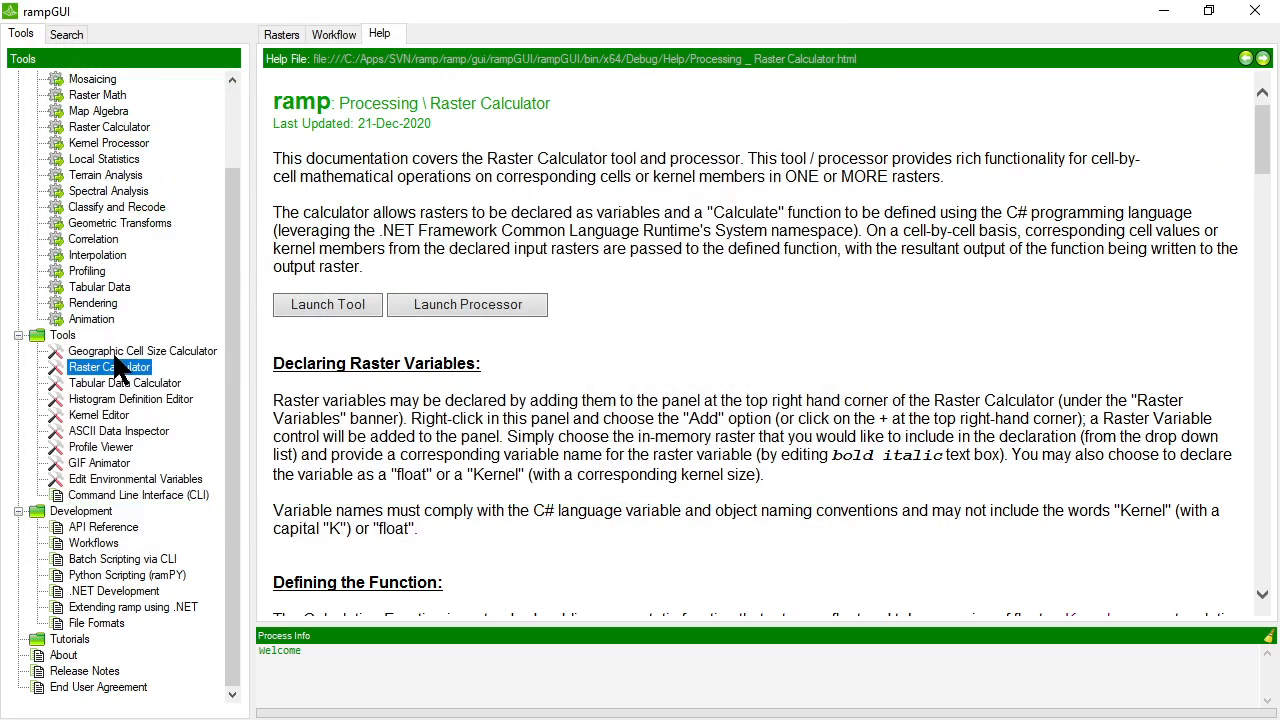
Step: Open the Geographic Cell Size Calculator, look over its dialog, and close it
{"action": "double_click", "coordinate": [114, 352]}
{"action": "left_click_drag", "start_coordinate": [532, 225], "coordinate": [519, 195]}
{"action": "left_click", "coordinate": [287, 350]}
{"action": "left_click", "coordinate": [287, 349]}
{"action": "left_click", "coordinate": [324, 348]}
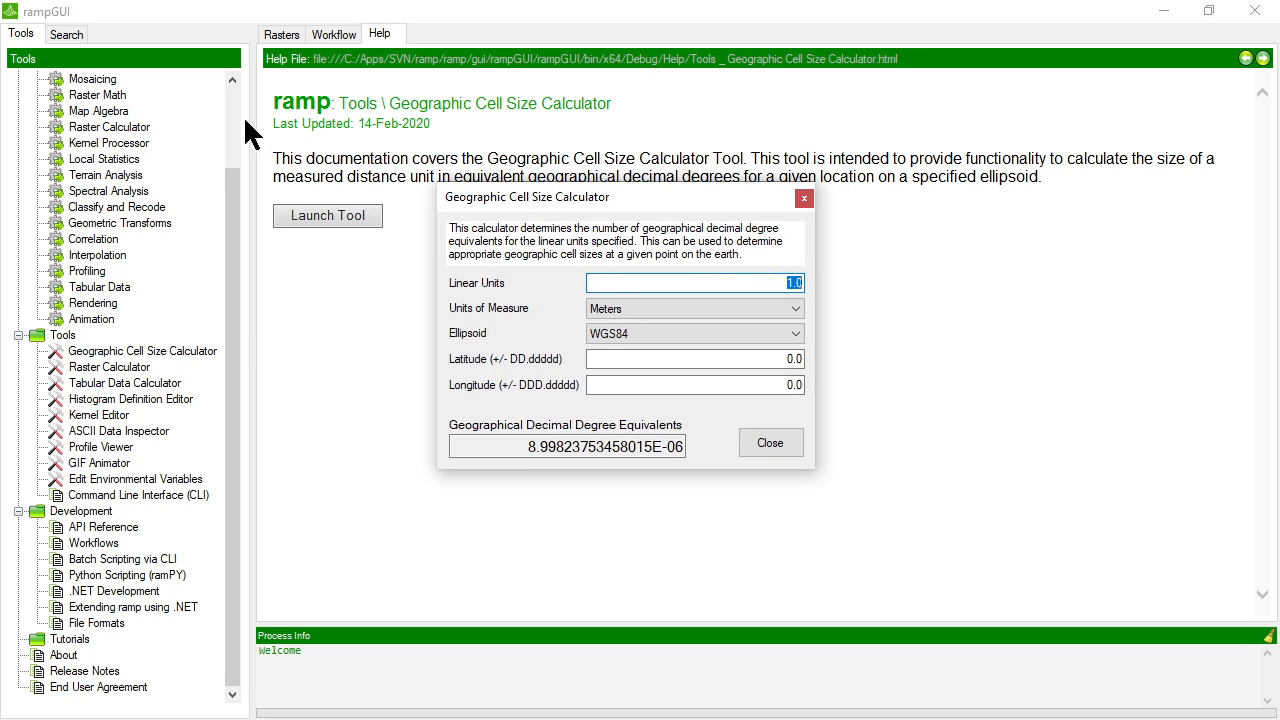
{"action": "left_click_drag", "start_coordinate": [626, 208], "coordinate": [673, 225]}
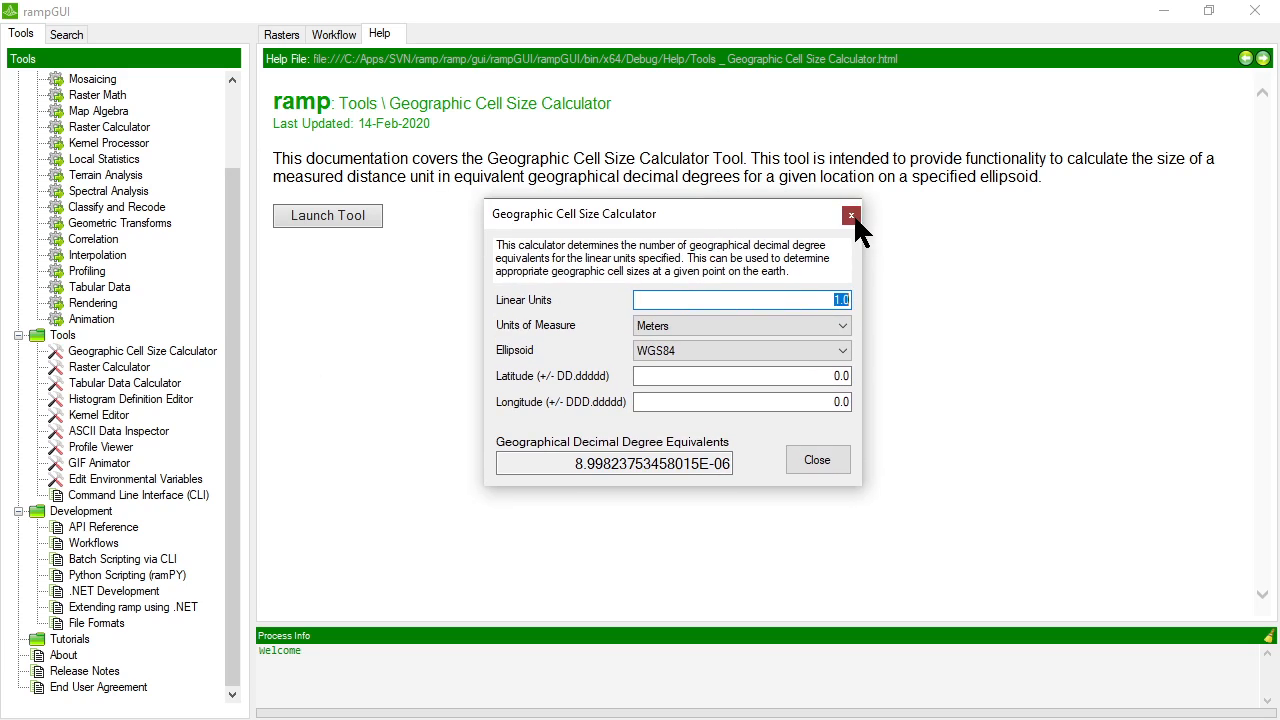
{"action": "left_click", "coordinate": [851, 216]}
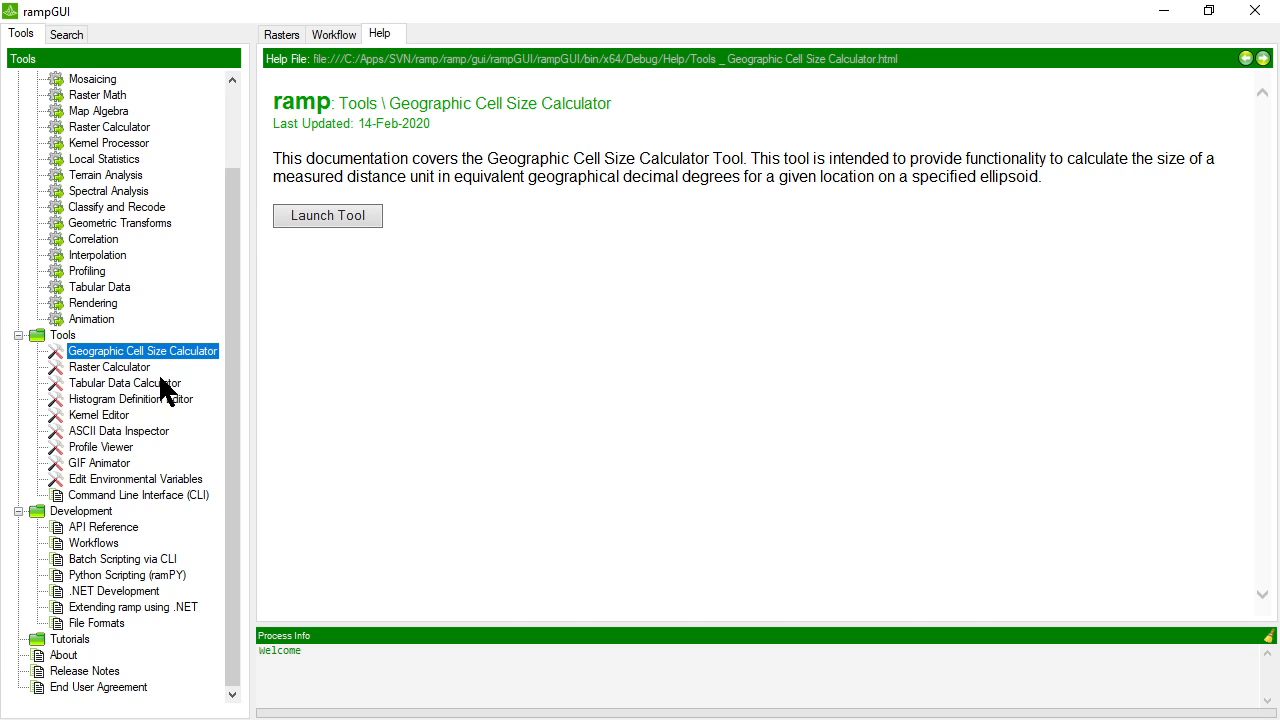
Step: Launch the Raster Calculator from its help page and reposition its window over the documentation
{"action": "left_click", "coordinate": [133, 366]}
{"action": "left_click", "coordinate": [129, 381]}
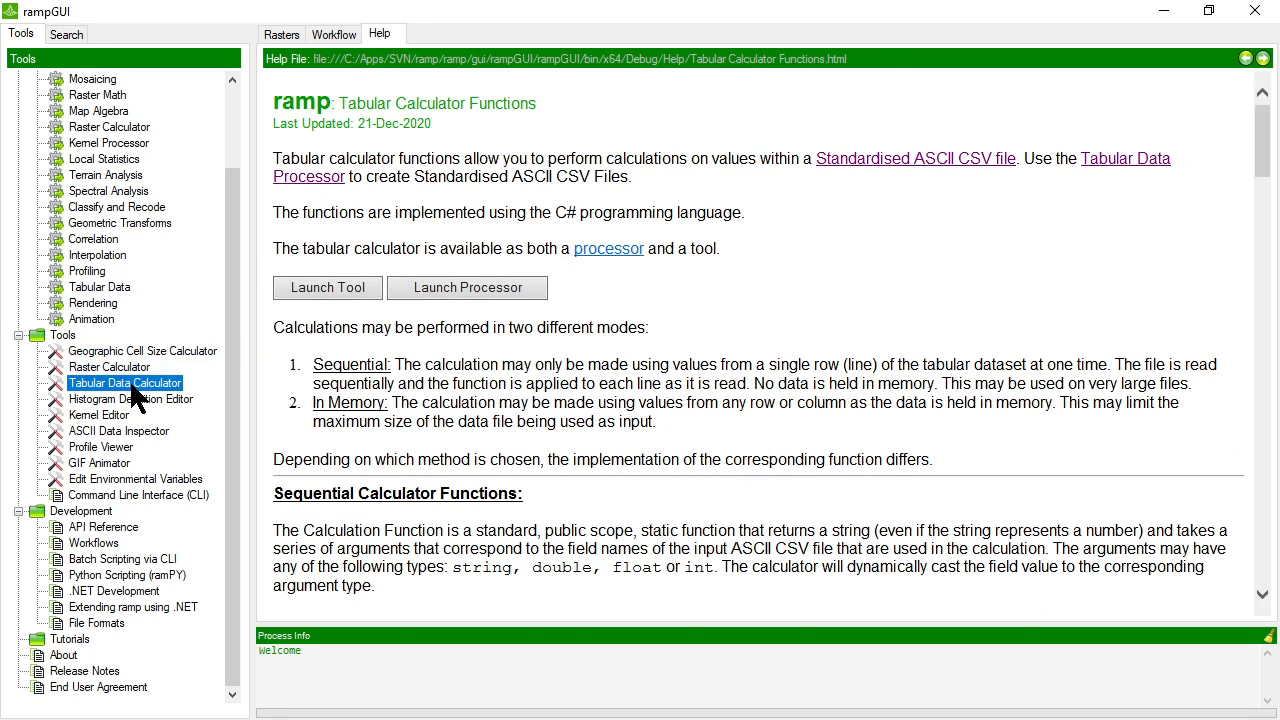
{"action": "left_click", "coordinate": [129, 369]}
{"action": "left_click", "coordinate": [328, 297]}
{"action": "left_click_drag", "start_coordinate": [447, 103], "coordinate": [733, 151]}
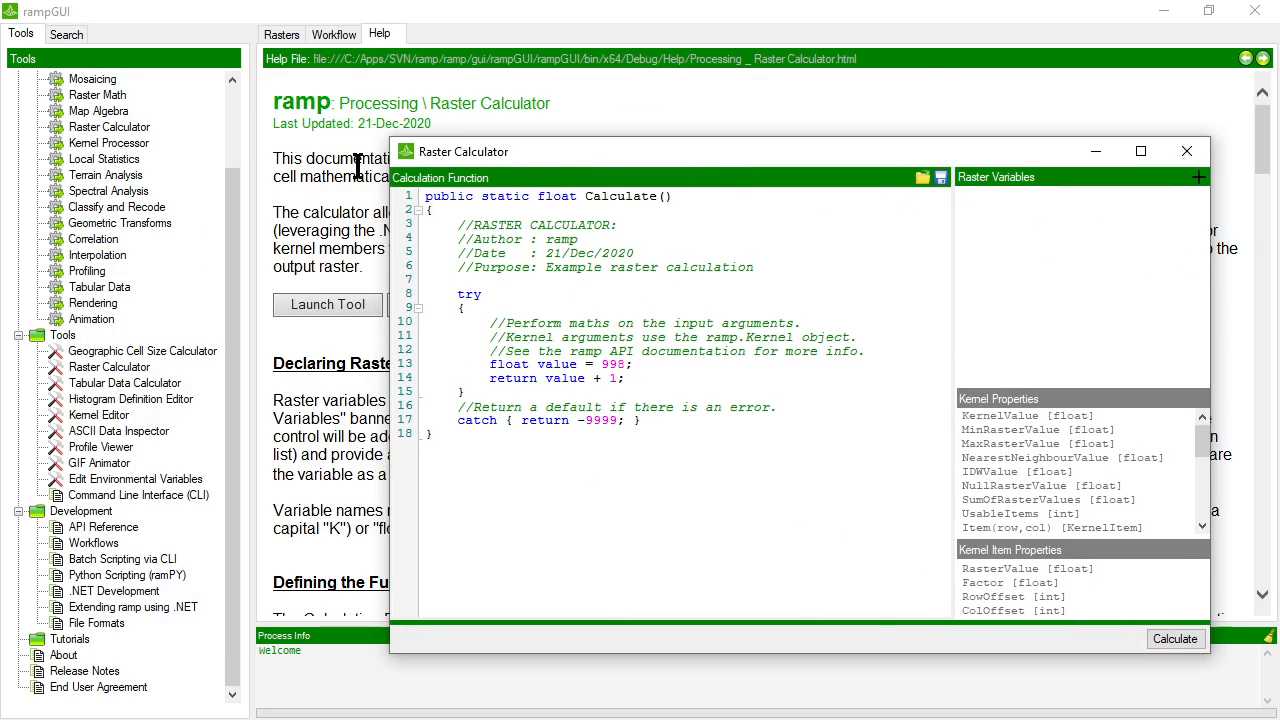
{"action": "left_click_drag", "start_coordinate": [537, 147], "coordinate": [425, 118]}
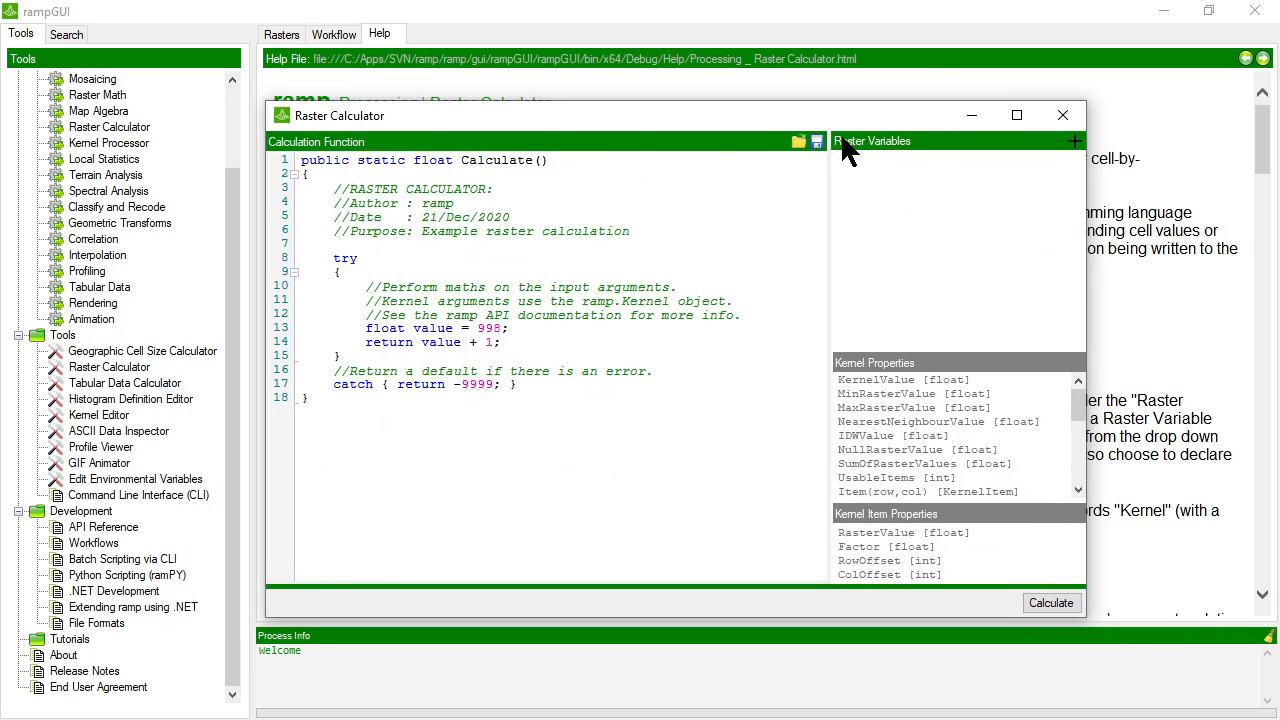
{"action": "left_click_drag", "start_coordinate": [630, 122], "coordinate": [713, 110]}
Step: Switch to the main window's help page while the Raster Calculator stays open, and bring the calculator back to the front
{"action": "left_click", "coordinate": [317, 182]}
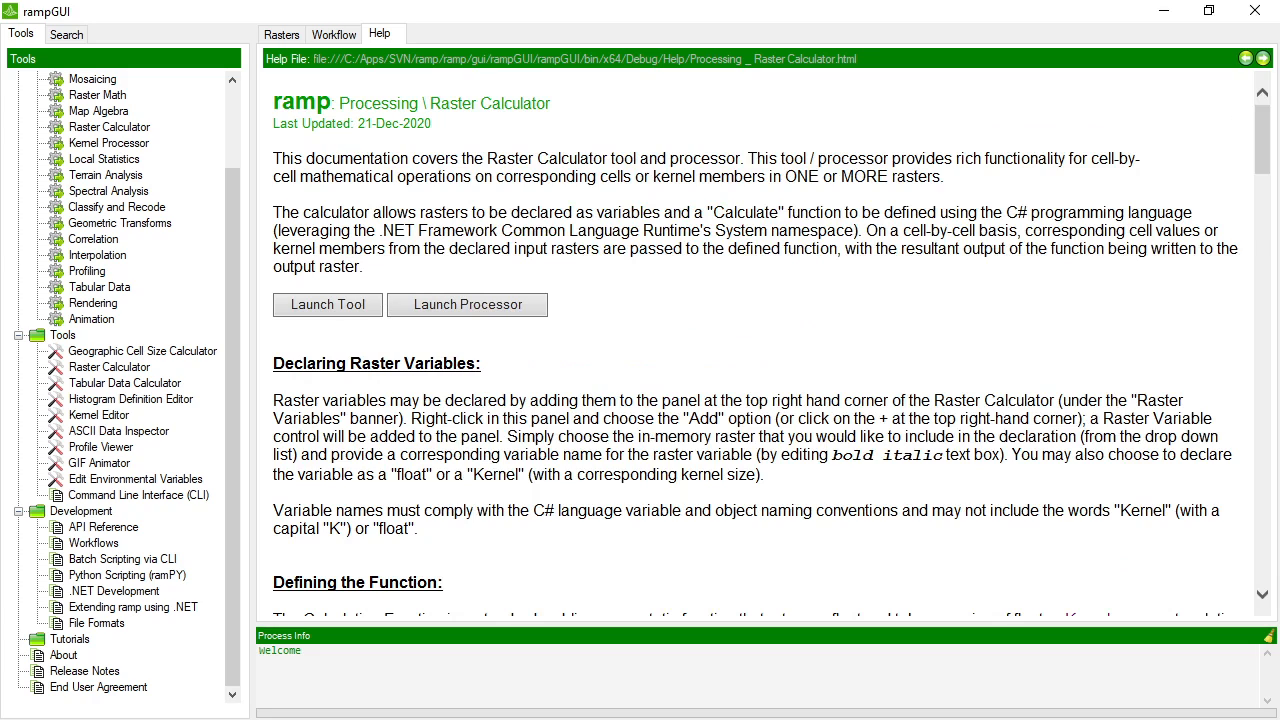
{"action": "scroll", "coordinate": [240, 171], "scroll_direction": "up", "scroll_amount": 1}
{"action": "scroll", "coordinate": [212, 240], "scroll_direction": "down", "scroll_amount": 1}
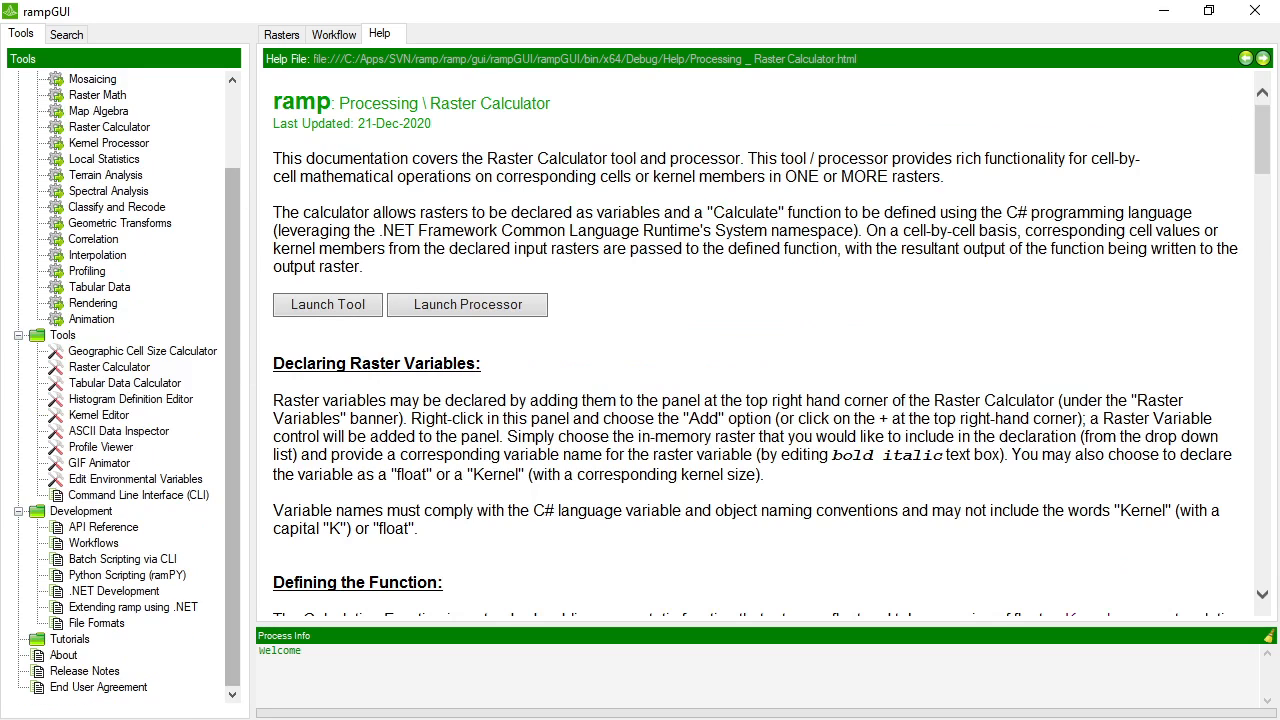
{"action": "key", "text": "alt+Tab"}
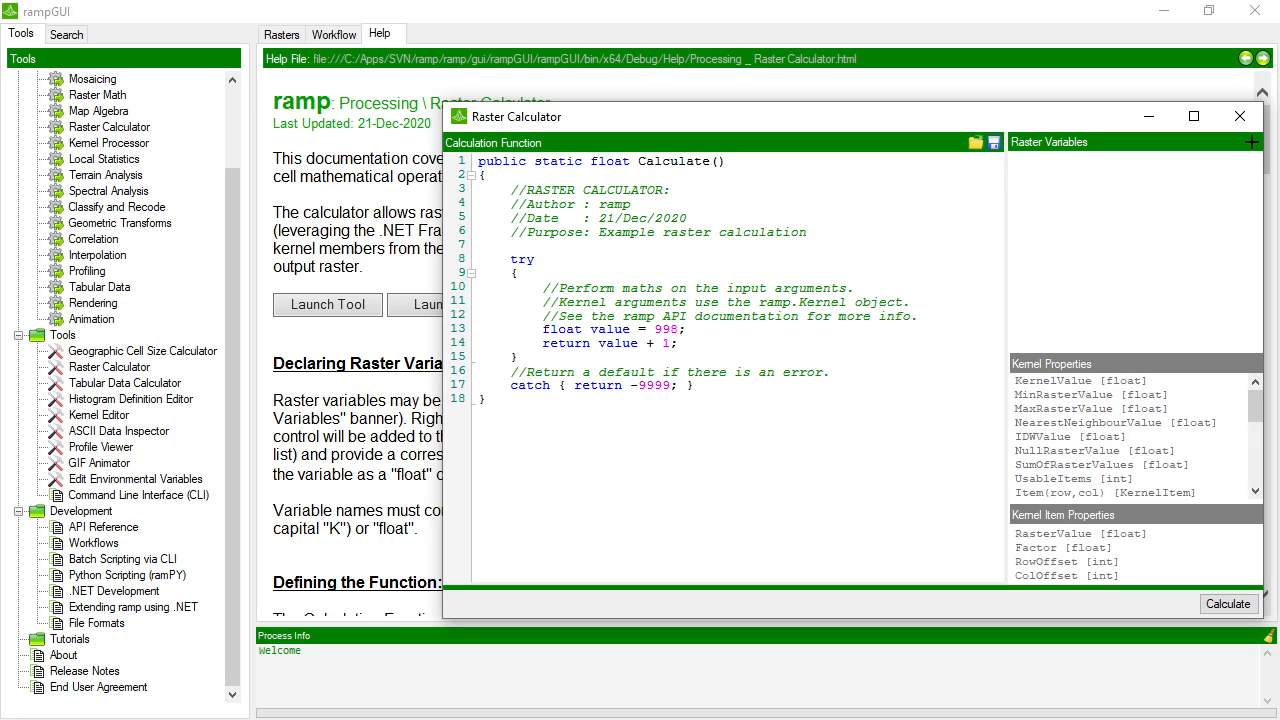
Step: Reposition the Raster Calculator window over the help page and make it slightly smaller
{"action": "left_click_drag", "start_coordinate": [768, 128], "coordinate": [679, 89]}
{"action": "left_click", "coordinate": [736, 298]}
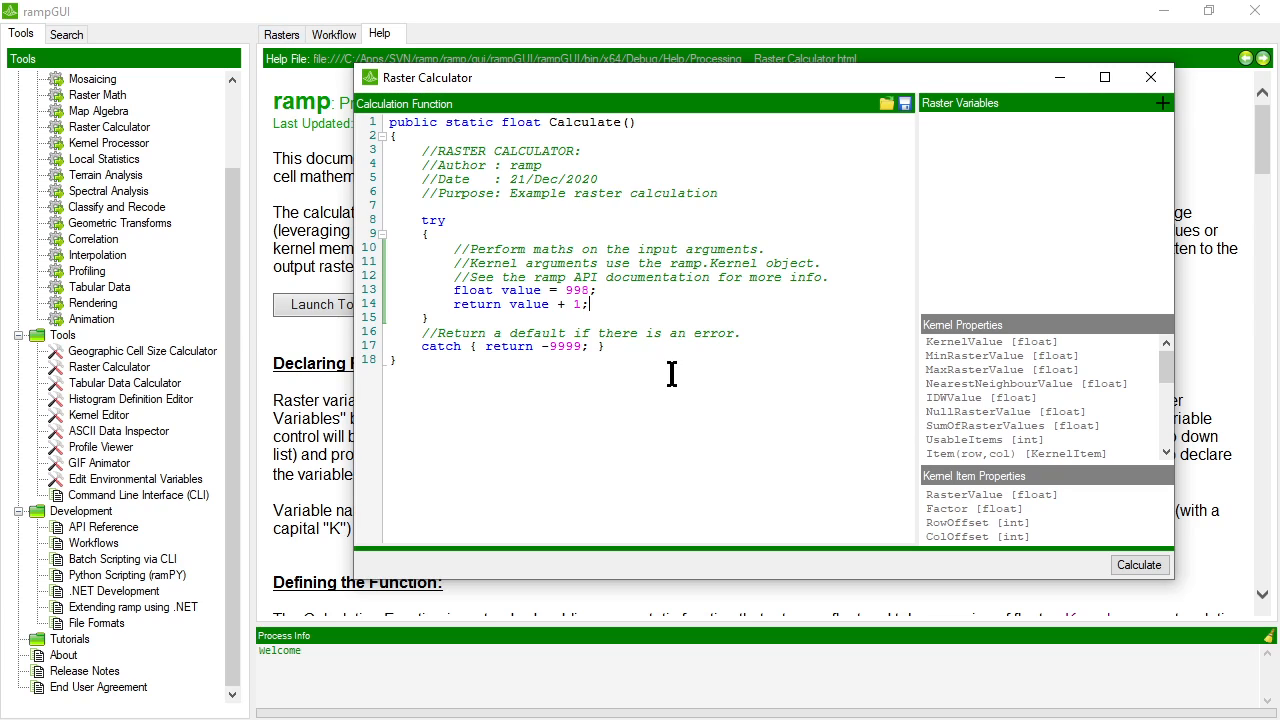
{"action": "left_click_drag", "start_coordinate": [671, 373], "coordinate": [380, 134]}
{"action": "left_click", "coordinate": [573, 248]}
{"action": "left_click_drag", "start_coordinate": [468, 71], "coordinate": [440, 74]}
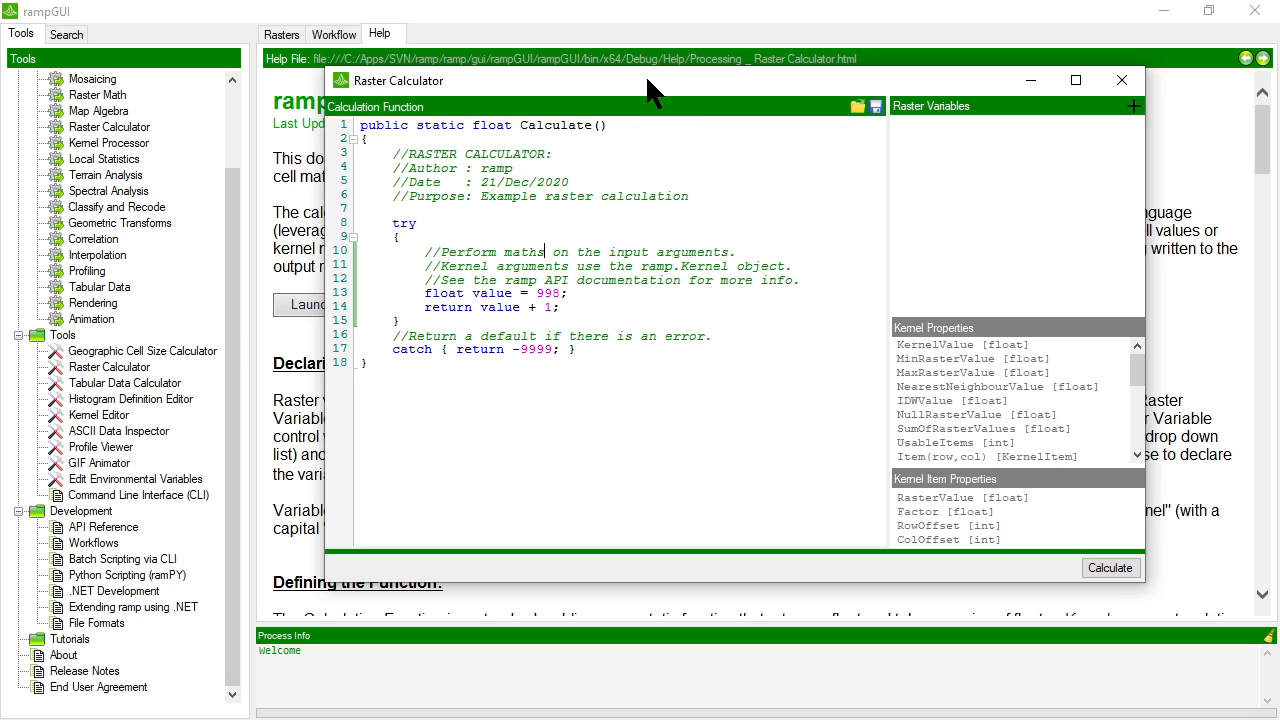
{"action": "left_click_drag", "start_coordinate": [645, 76], "coordinate": [600, 87]}
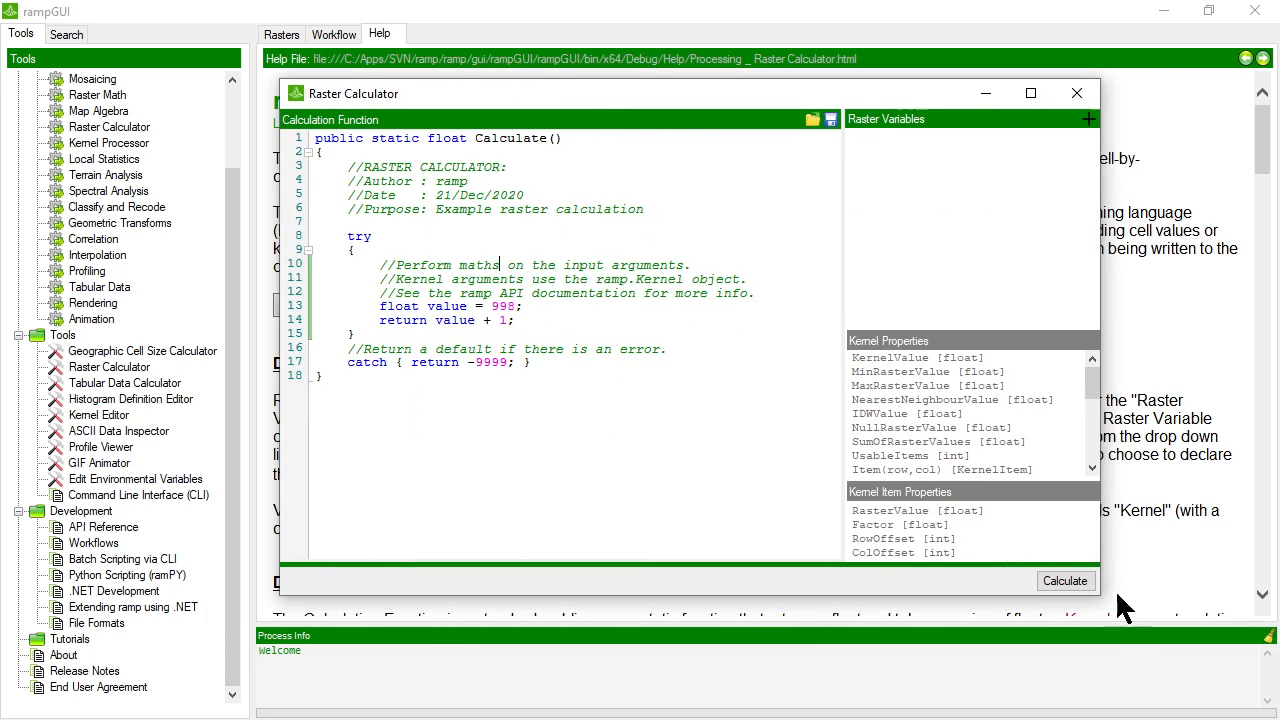
{"action": "left_click_drag", "start_coordinate": [1104, 600], "coordinate": [1043, 571]}
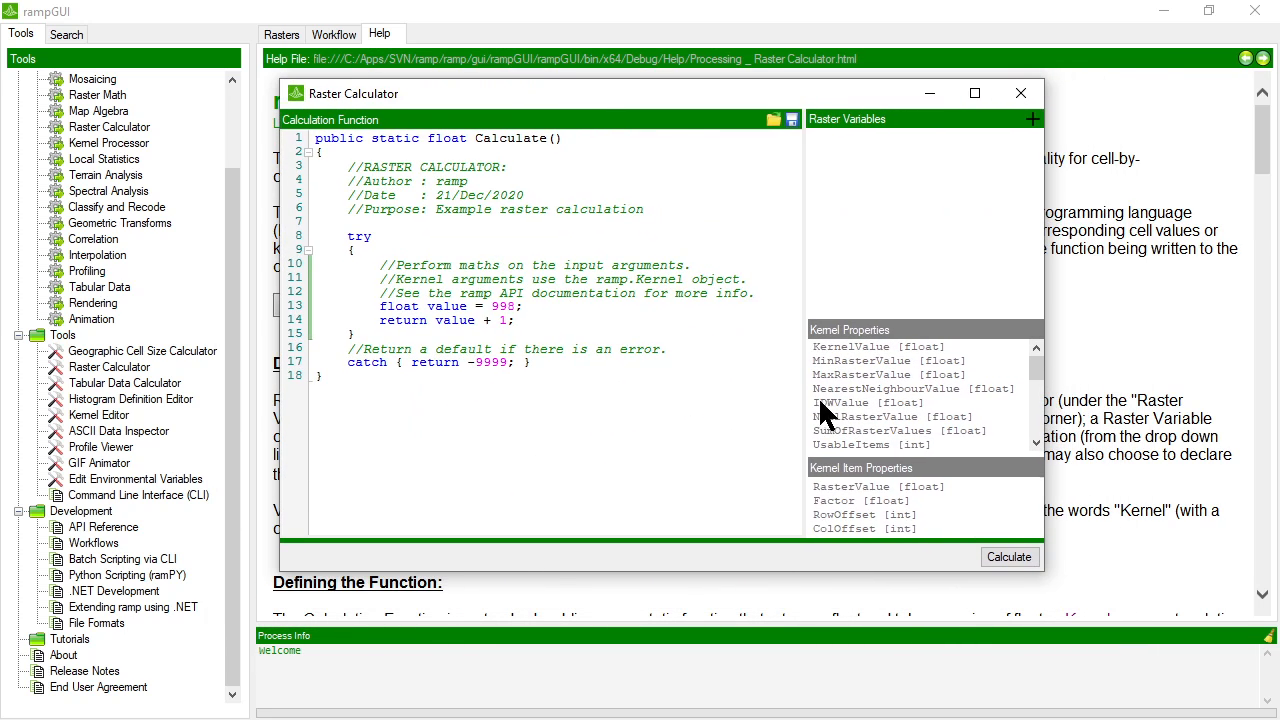
Step: Examine the signature, comment header and try block of the example Calculate function, and close the Raster Calculator
{"action": "left_click", "coordinate": [594, 196]}
{"action": "left_click", "coordinate": [704, 137]}
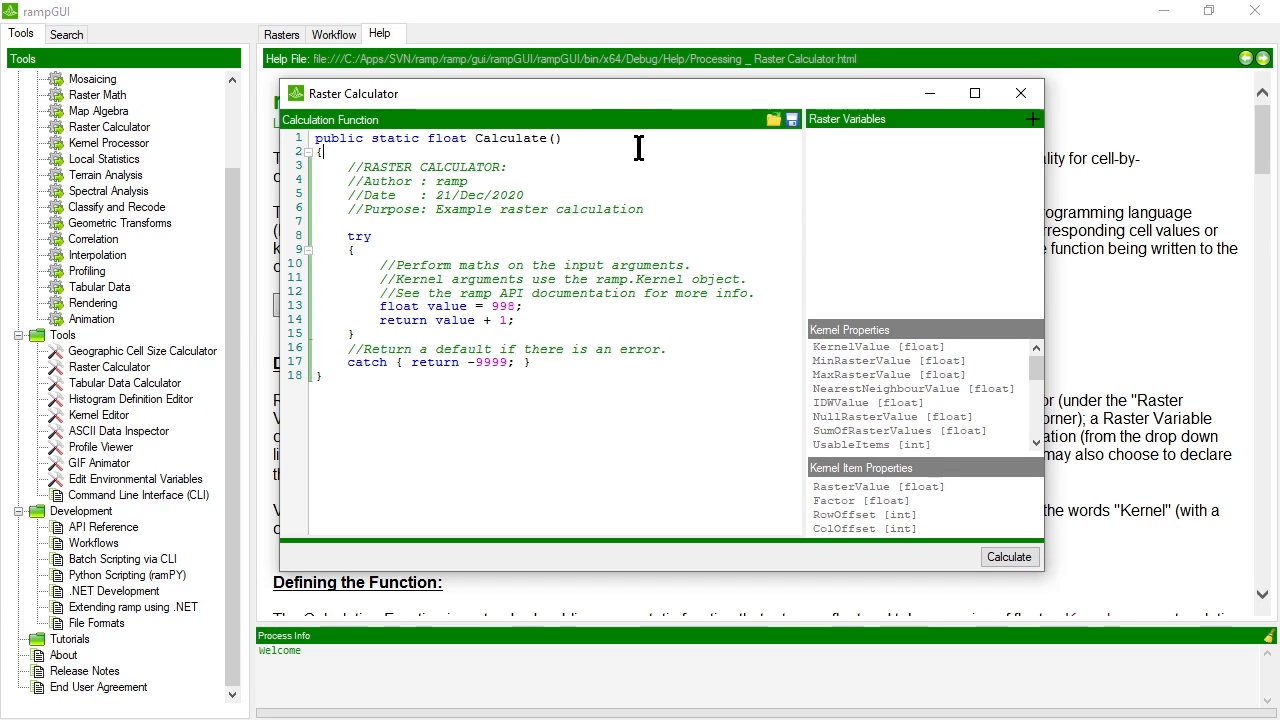
{"action": "left_click", "coordinate": [664, 211]}
{"action": "left_click", "coordinate": [680, 250]}
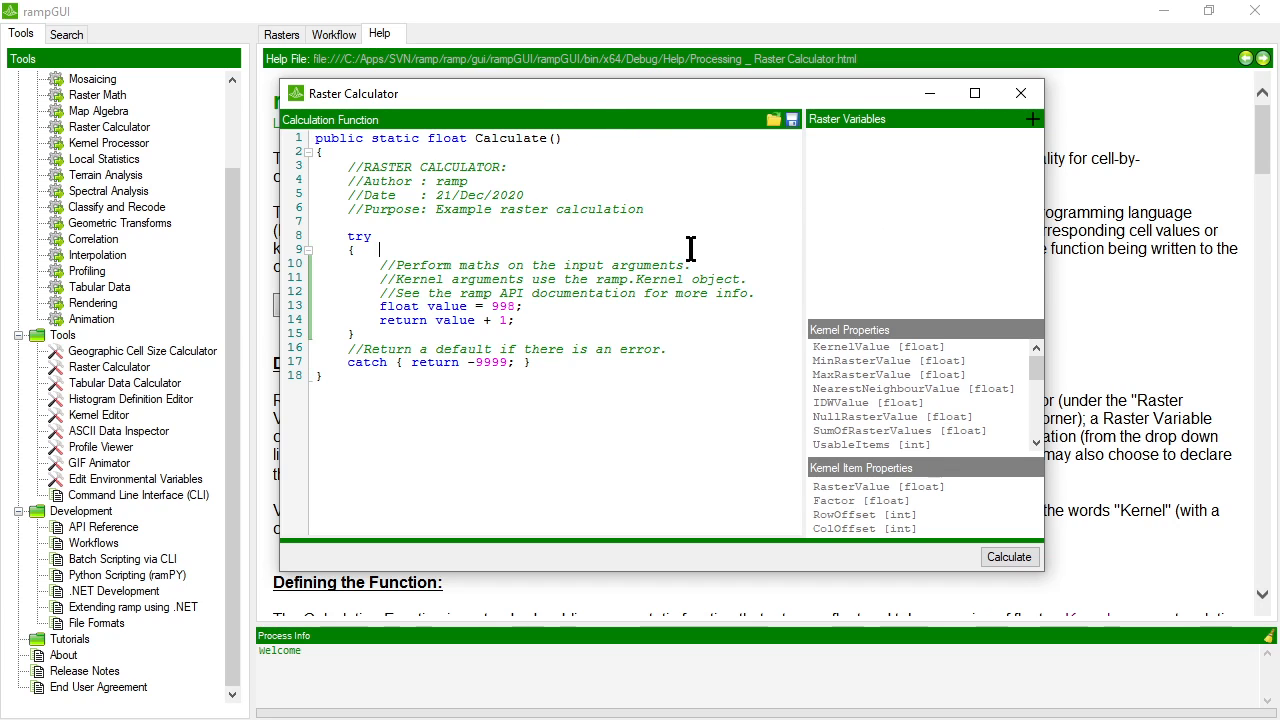
{"action": "left_click", "coordinate": [690, 181]}
{"action": "left_click", "coordinate": [674, 151]}
{"action": "left_click", "coordinate": [670, 140]}
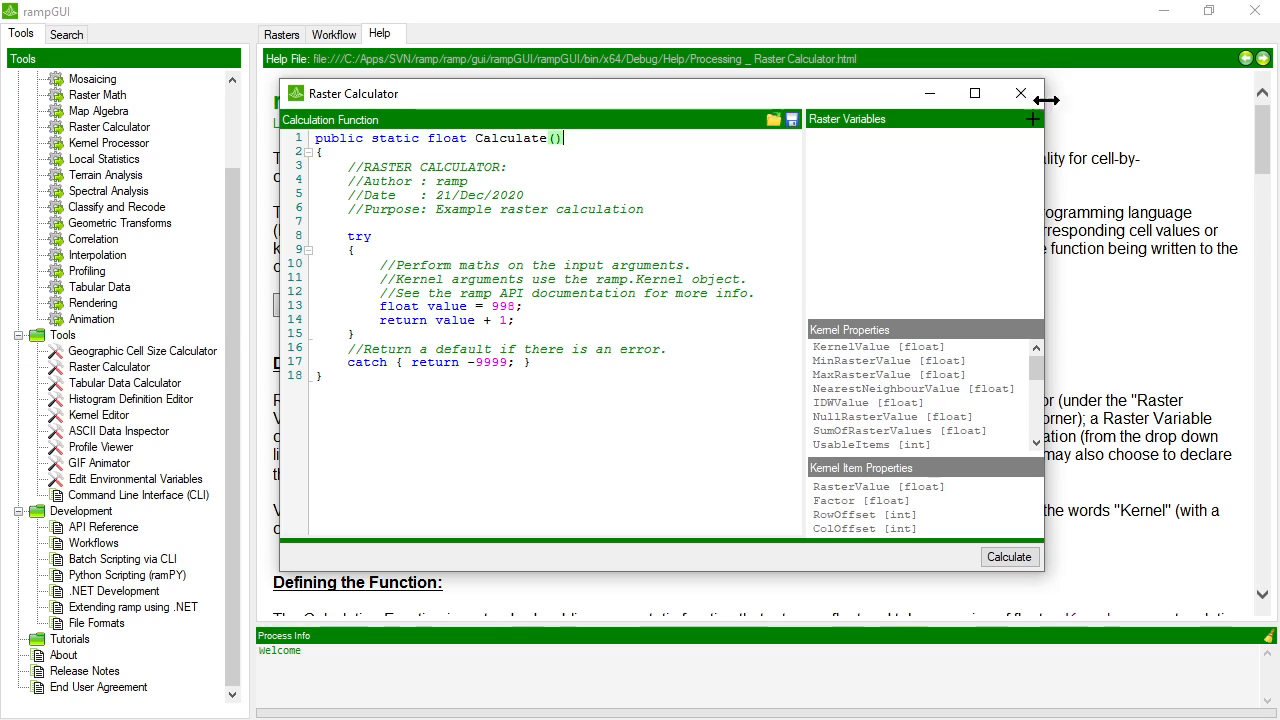
{"action": "left_click", "coordinate": [1020, 93]}
Step: Add Clip of Site_Bathymetry_2m.bil from the Sample Data folder as a raster layer
{"action": "left_click", "coordinate": [279, 37]}
{"action": "right_click", "coordinate": [338, 105]}
{"action": "left_click", "coordinate": [366, 119]}
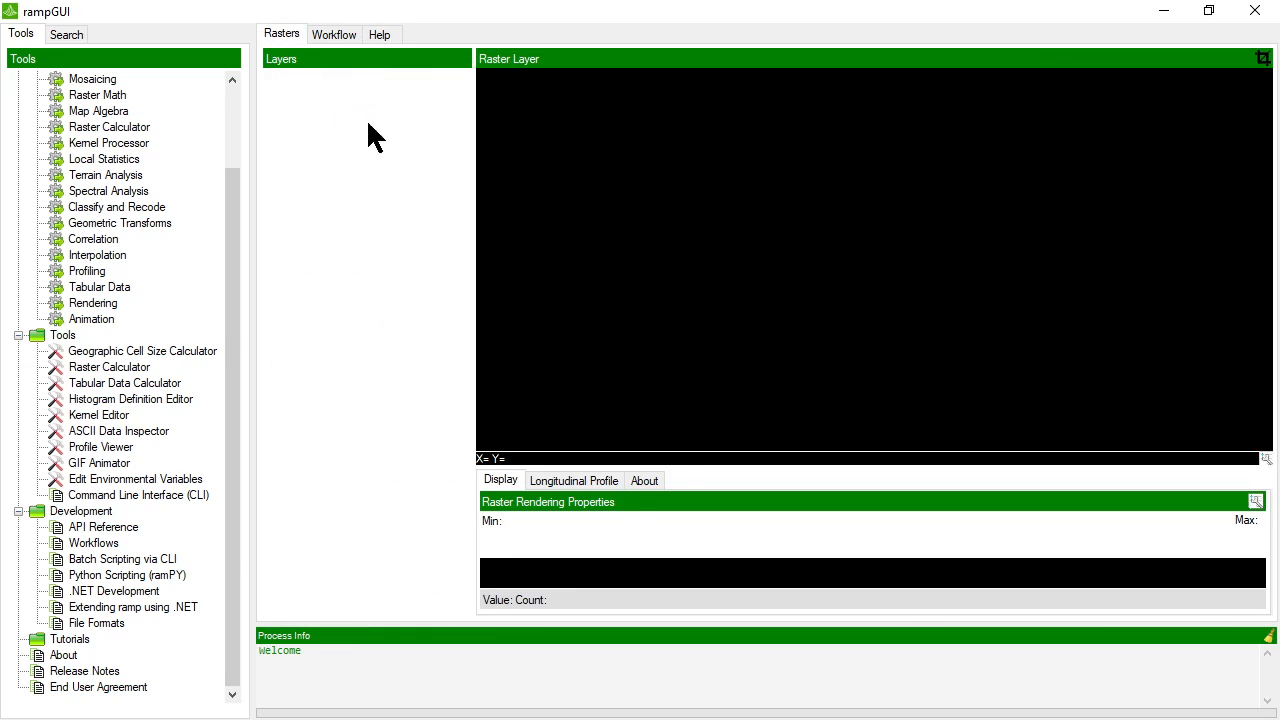
{"action": "scroll", "coordinate": [400, 330], "scroll_direction": "down", "scroll_amount": 1}
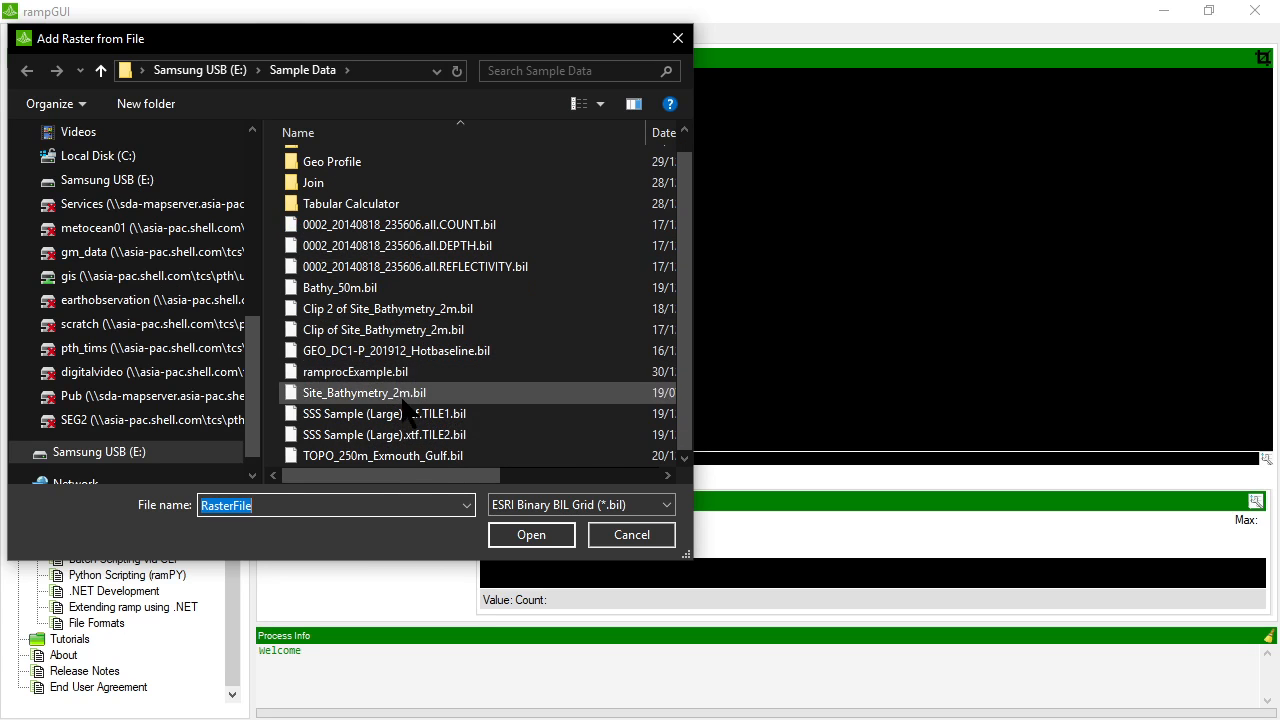
{"action": "double_click", "coordinate": [360, 329]}
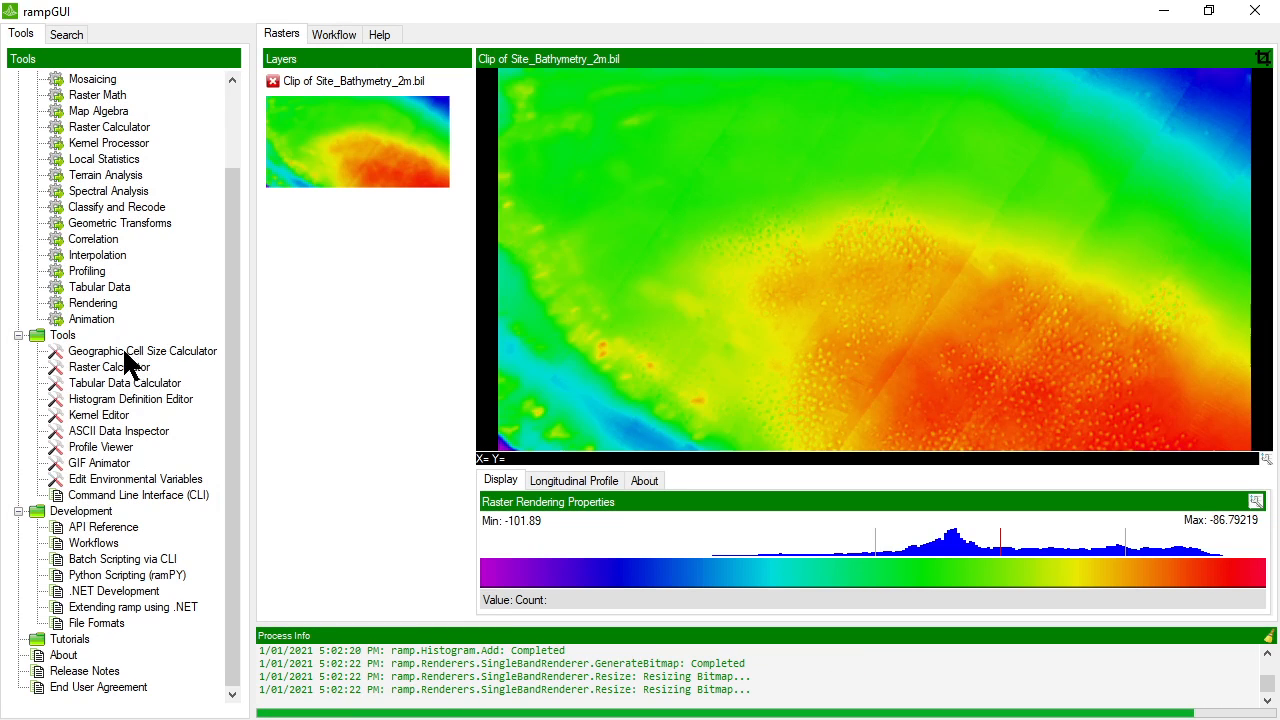
Step: Open the Raster Calculator and add a raster variable that uses Clip of Site_Bathymetry_2m.bil
{"action": "left_click", "coordinate": [114, 365]}
{"action": "double_click", "coordinate": [114, 365]}
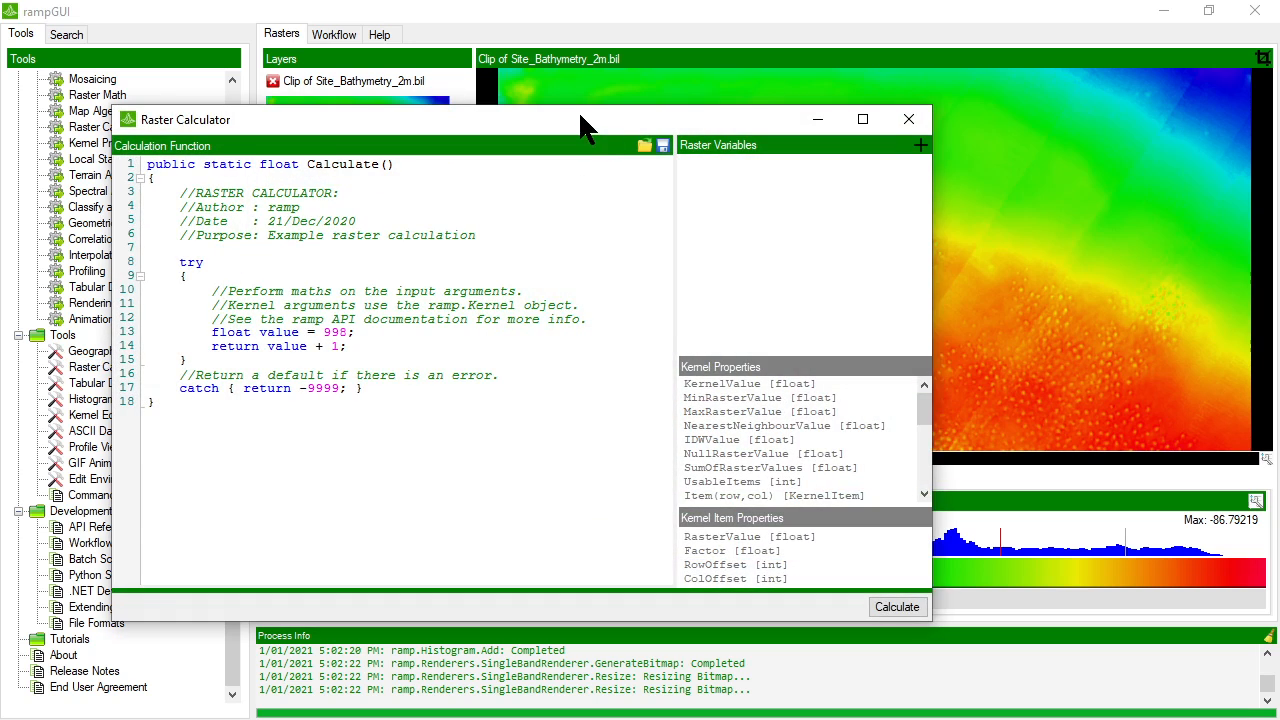
{"action": "left_click_drag", "start_coordinate": [578, 118], "coordinate": [581, 73]}
{"action": "right_click", "coordinate": [772, 160]}
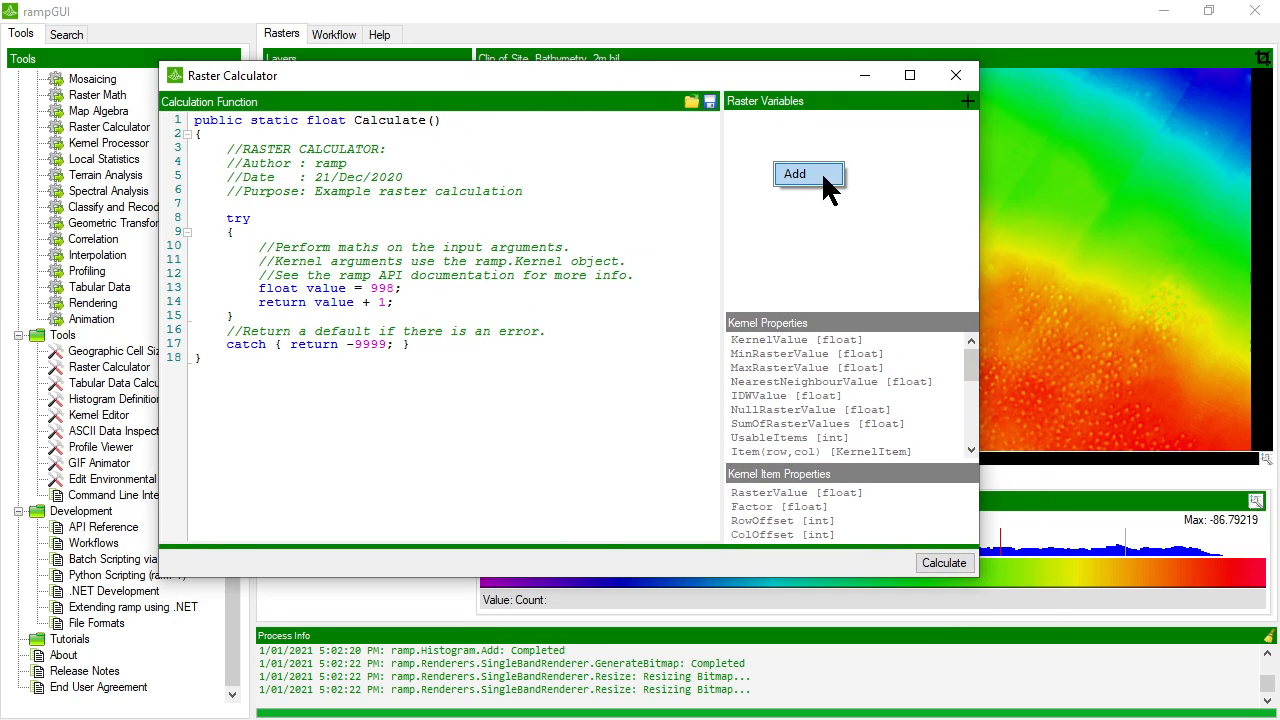
{"action": "right_click", "coordinate": [757, 130]}
{"action": "left_click", "coordinate": [788, 143]}
{"action": "left_click", "coordinate": [830, 165]}
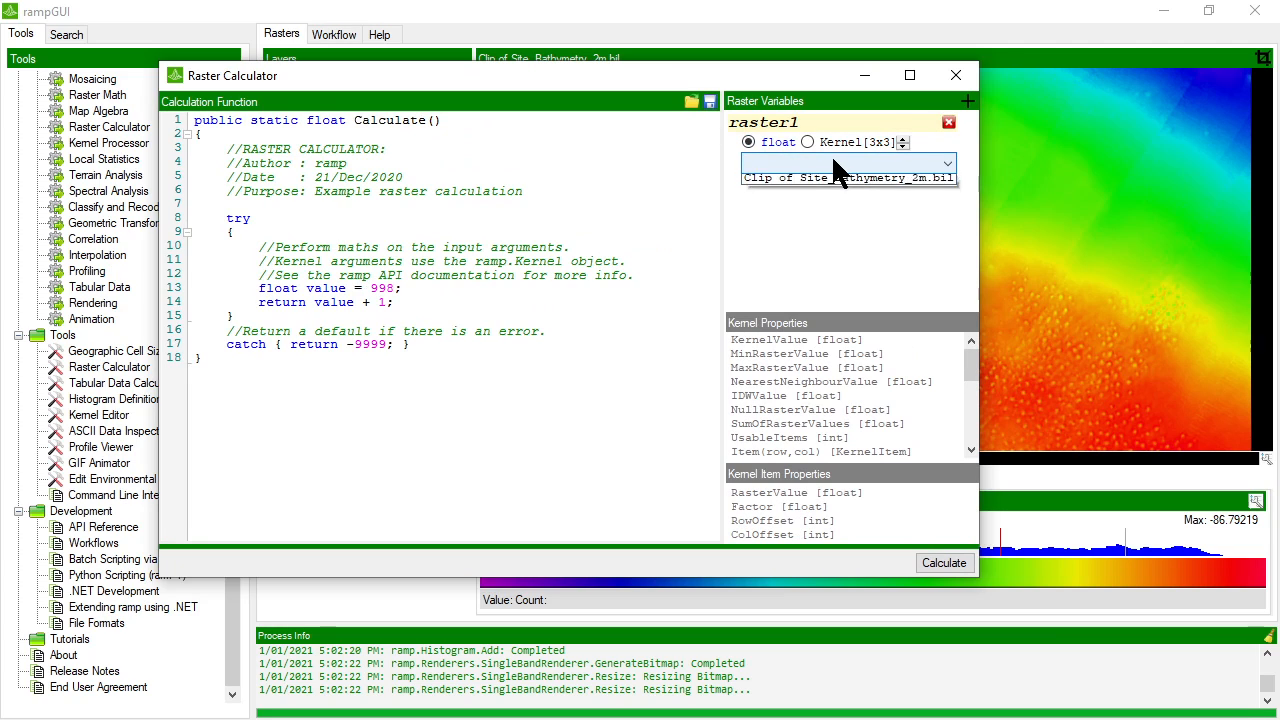
{"action": "left_click", "coordinate": [813, 181]}
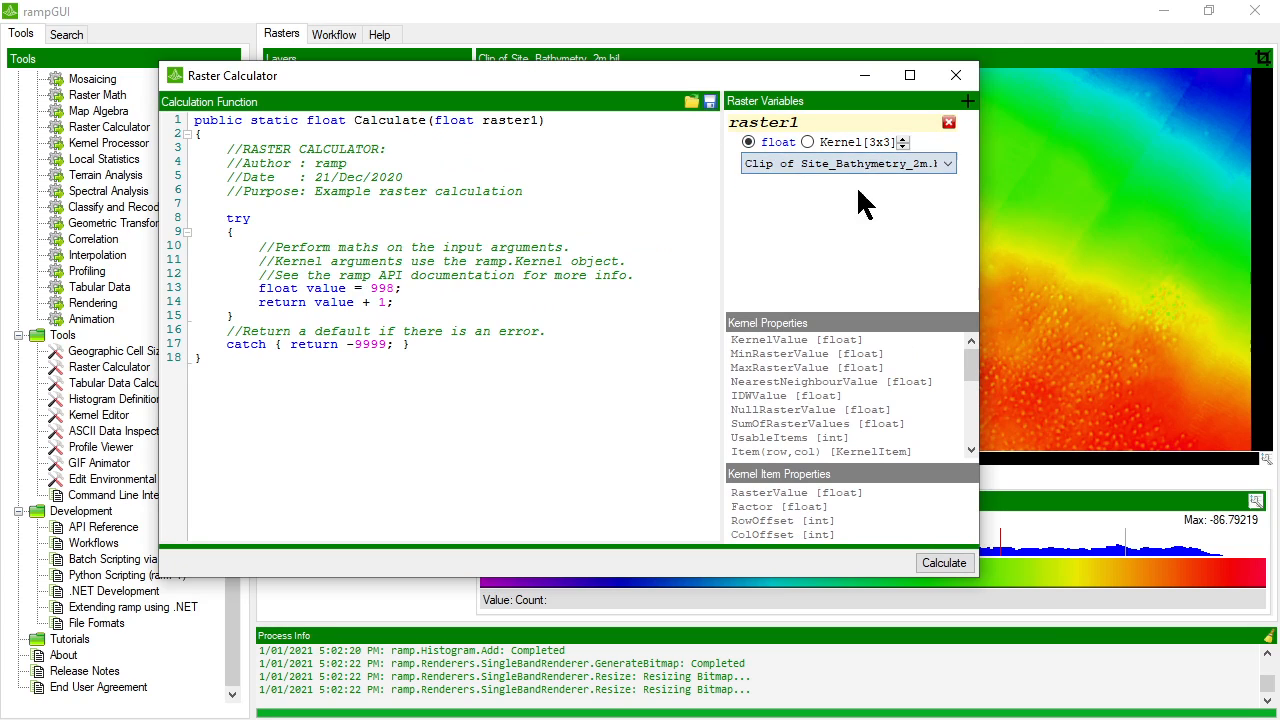
Step: Declare raster1 as a 3x3 Kernel variable and enlarge the Kernel Properties list
{"action": "left_click", "coordinate": [808, 142]}
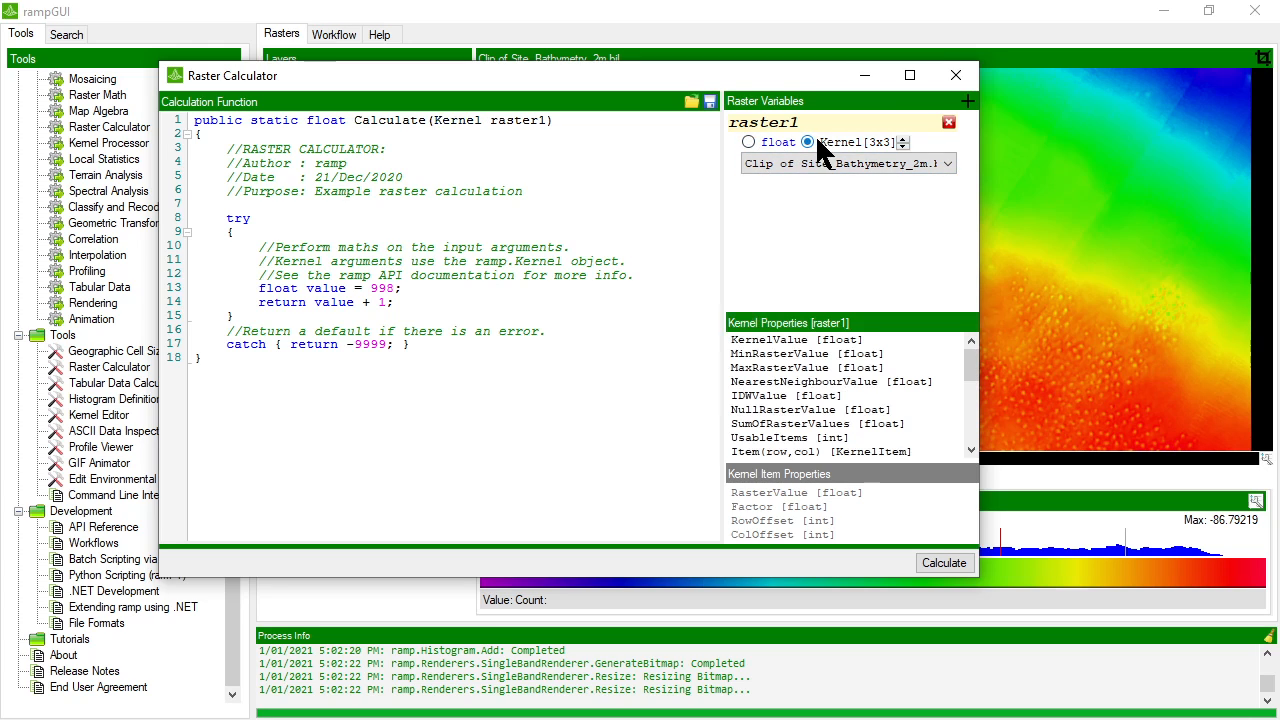
{"action": "left_click", "coordinate": [903, 146]}
{"action": "left_click", "coordinate": [903, 146]}
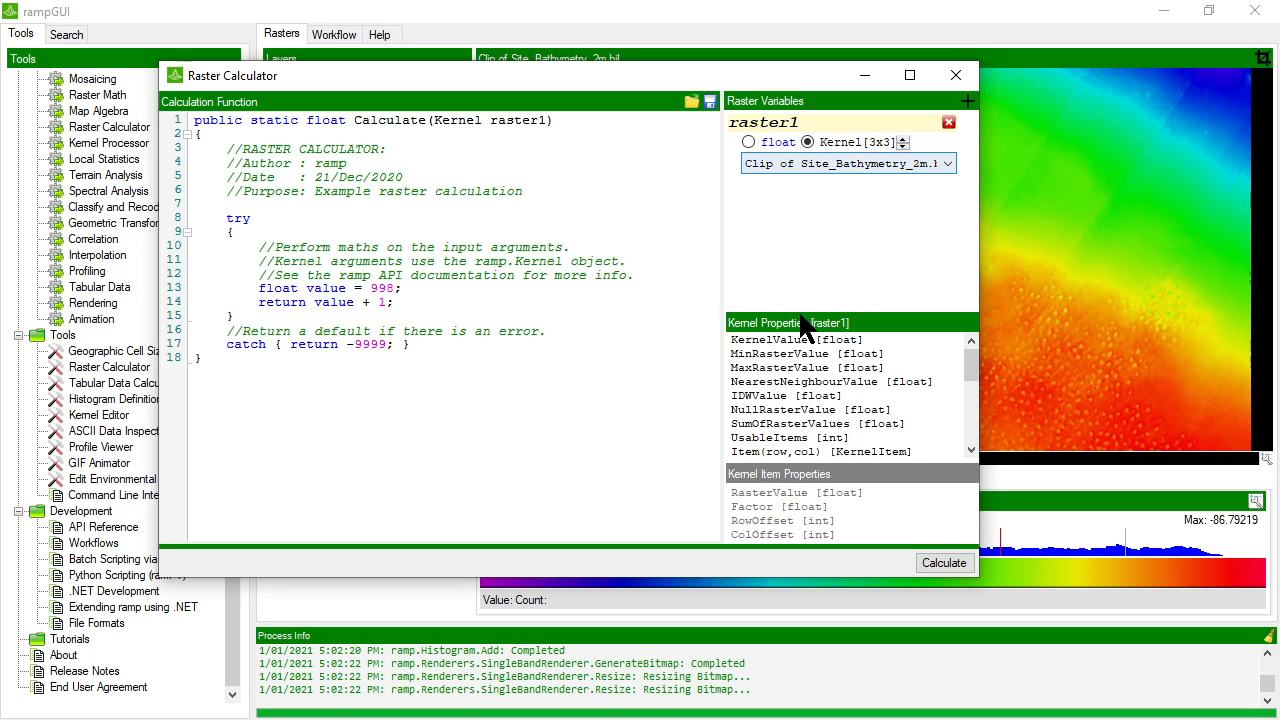
{"action": "left_click_drag", "start_coordinate": [805, 312], "coordinate": [806, 261]}
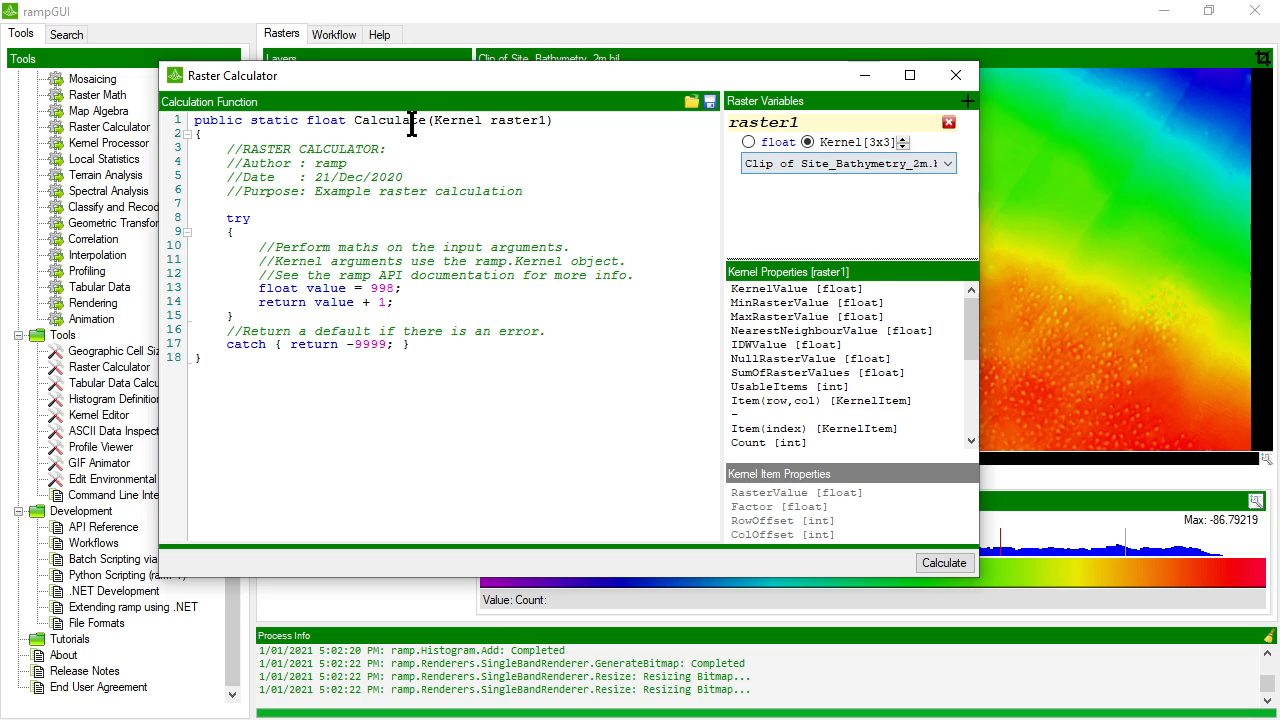
Step: Inspect the Kernel raster1 argument in the function signature, and switch the variable's type to float and back to Kernel
{"action": "mouse_move", "coordinate": [436, 120]}
{"action": "left_mouse_down"}
{"action": "mouse_move", "coordinate": [548, 120]}
{"action": "mouse_move", "coordinate": [440, 120]}
{"action": "left_mouse_up"}
{"action": "left_click", "coordinate": [548, 120]}
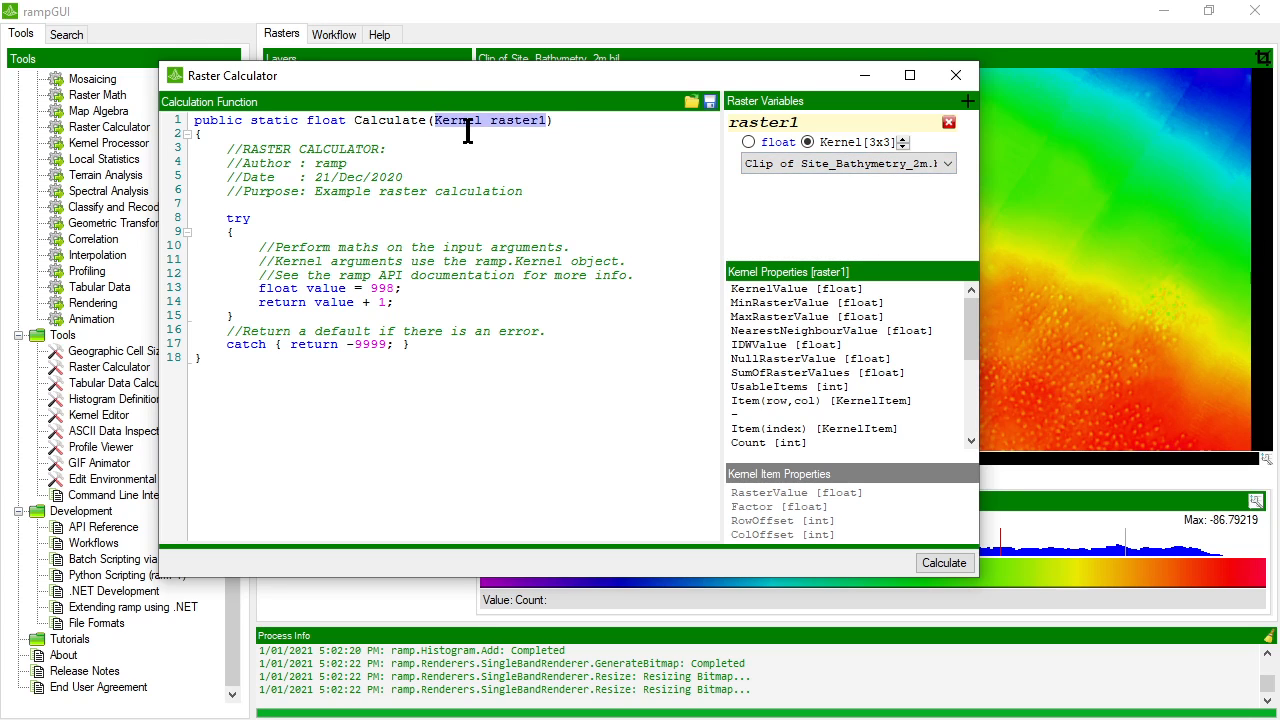
{"action": "left_click", "coordinate": [467, 128]}
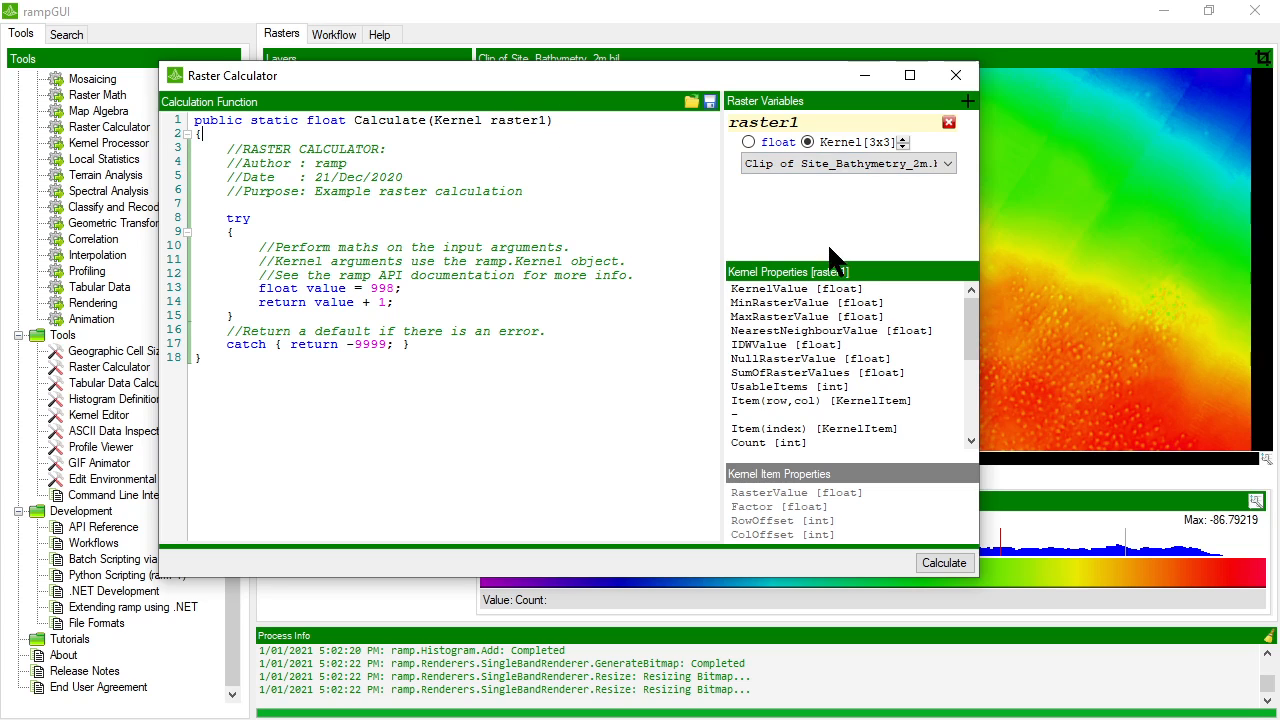
{"action": "left_click", "coordinate": [771, 145]}
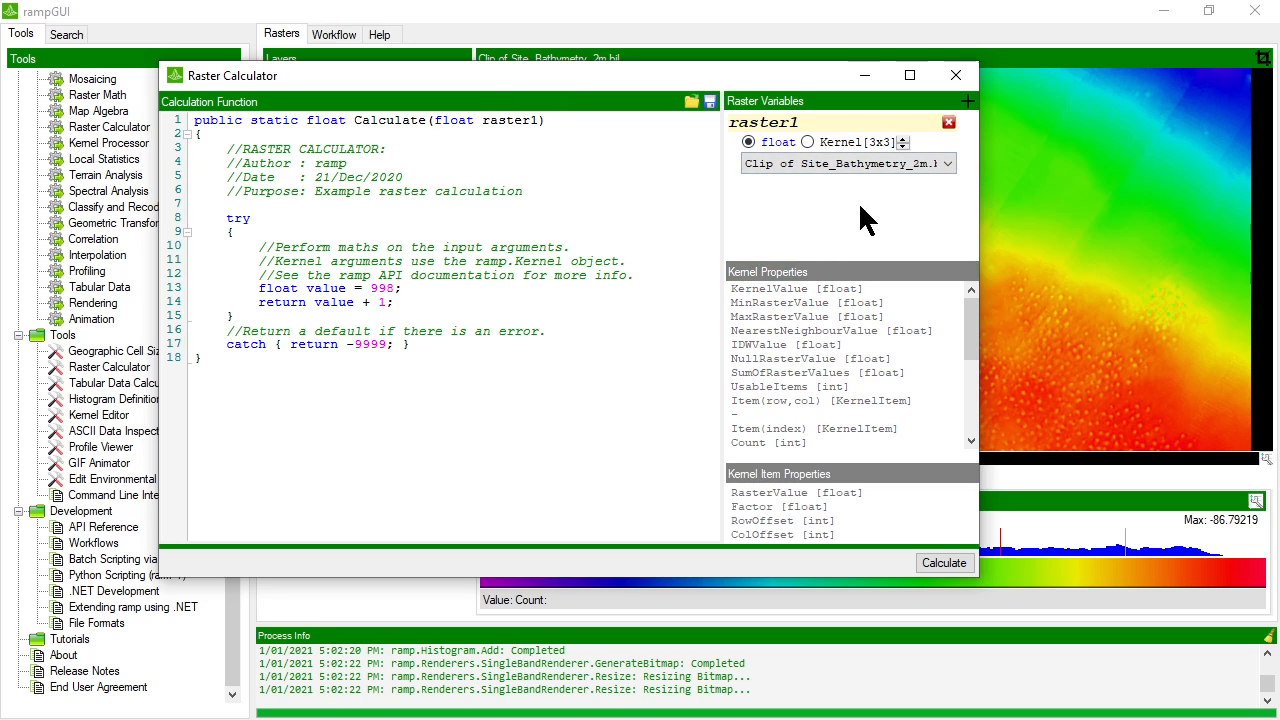
{"action": "left_click", "coordinate": [835, 141]}
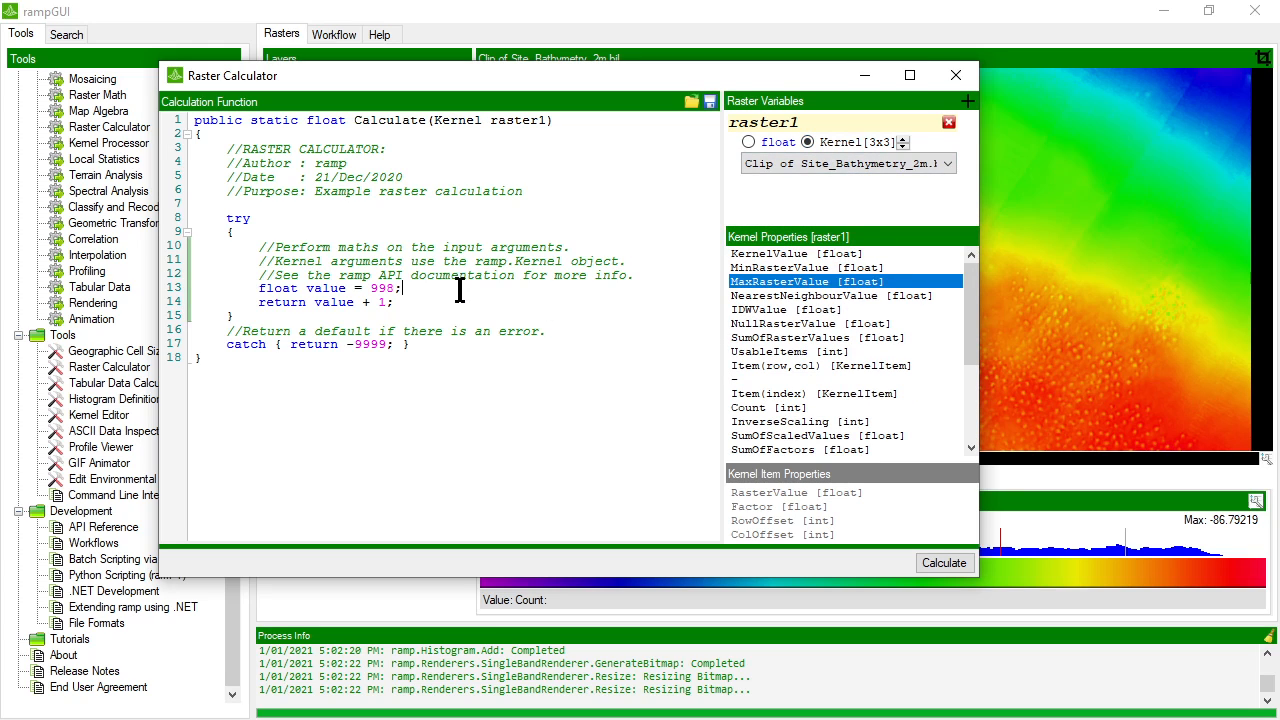
Step: Add a blank line below the comments in the try block and rename the raster variable raster1 to myRaster
{"action": "left_click", "coordinate": [670, 275]}
{"action": "key", "text": "Return"}
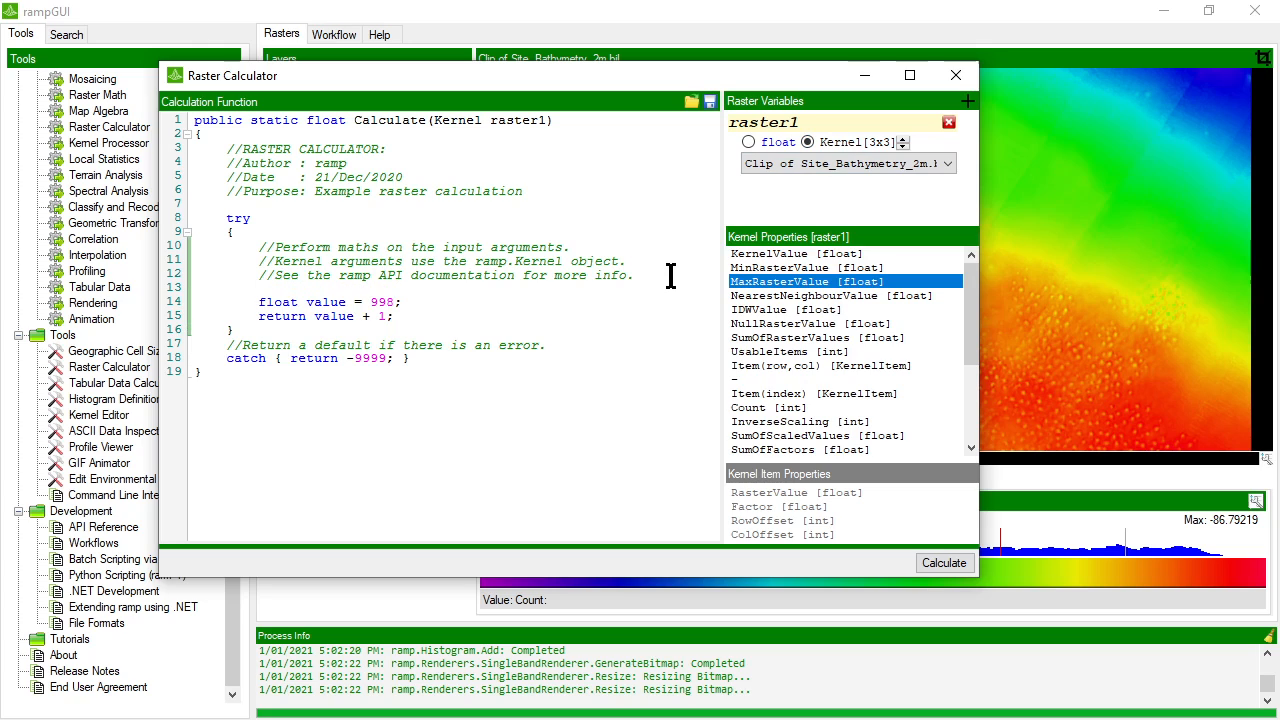
{"action": "double_click", "coordinate": [808, 122]}
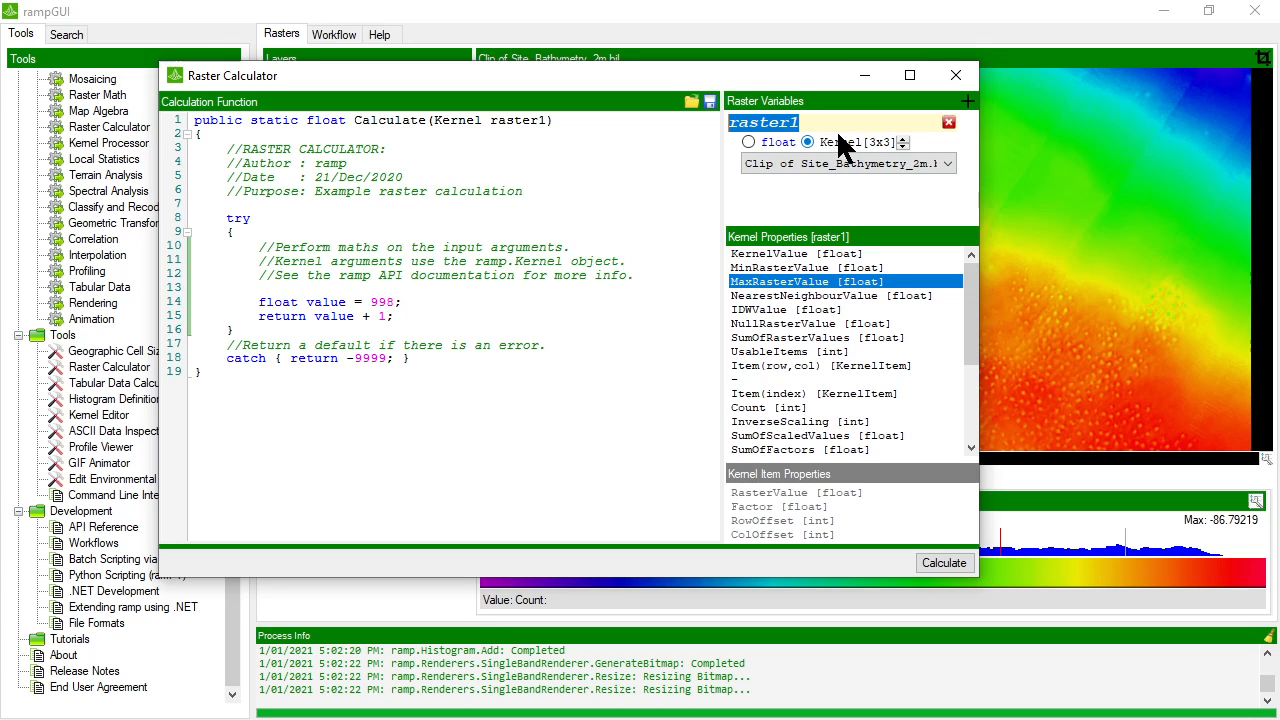
{"action": "type", "text": "myR"}
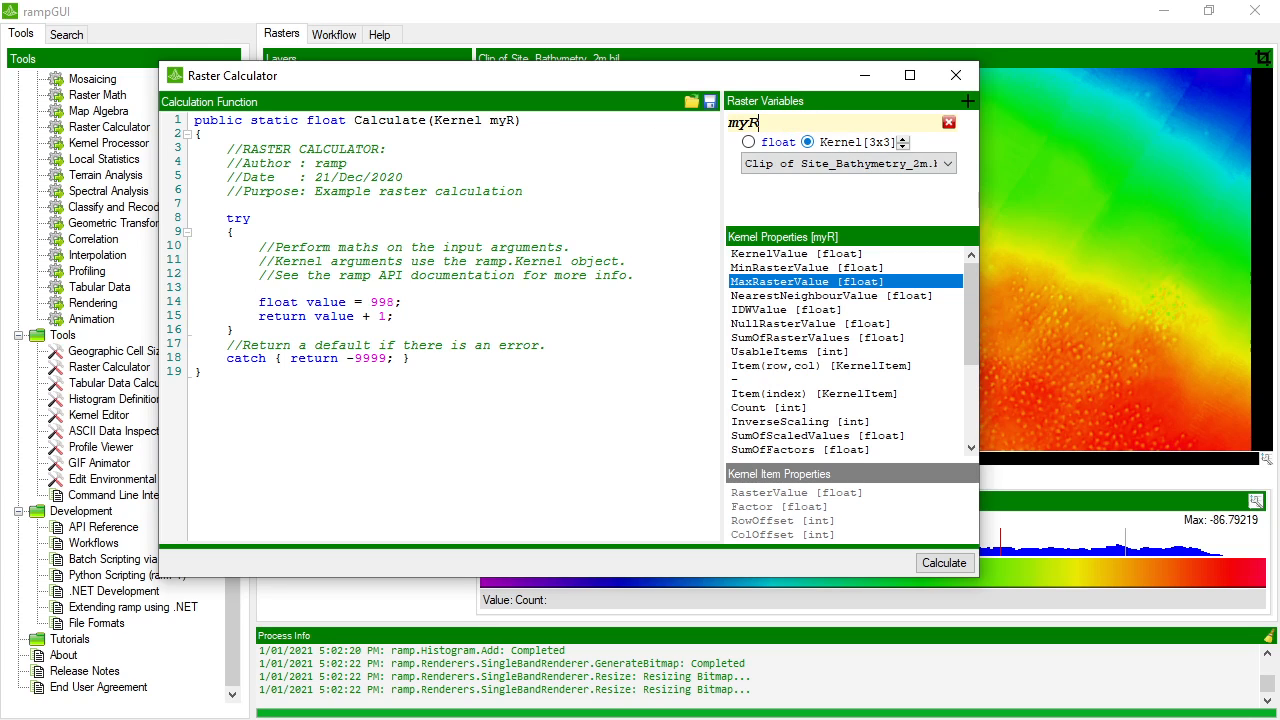
{"action": "type", "text": "aster"}
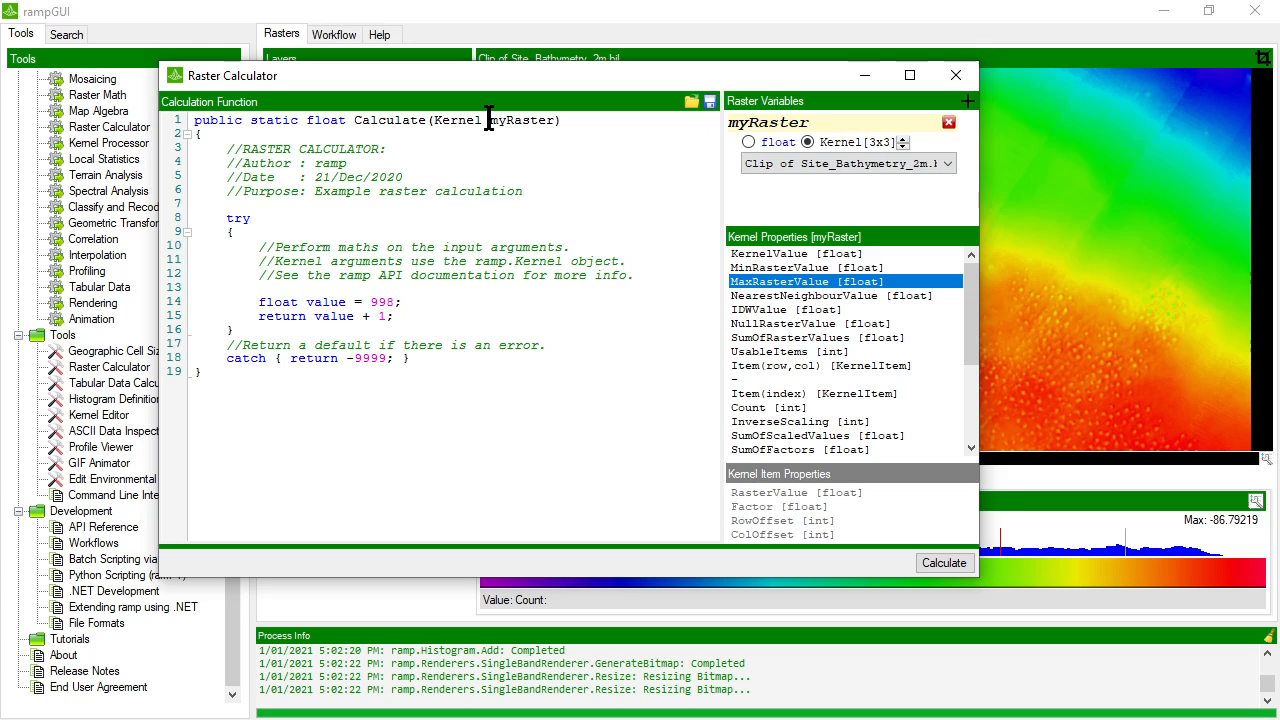
Step: Insert the MaxRasterValue kernel property of myRaster on the blank line above the float value declaration
{"action": "left_click_drag", "start_coordinate": [489, 120], "coordinate": [560, 120]}
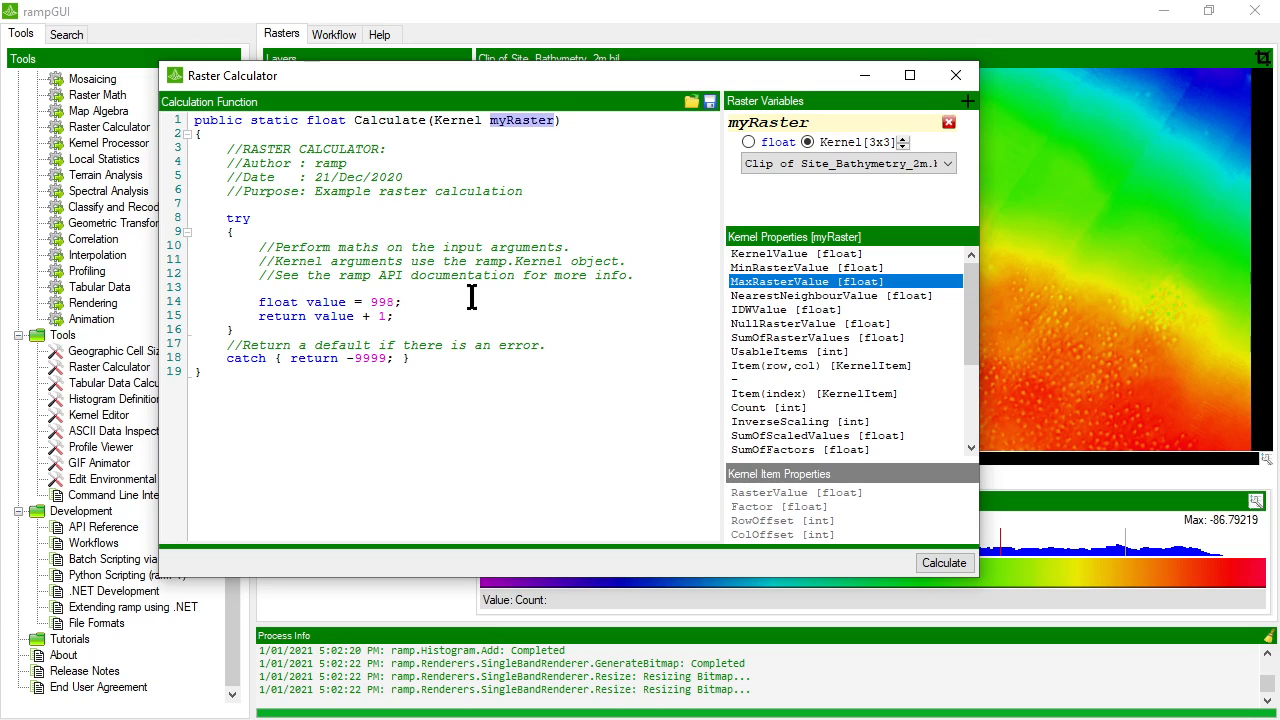
{"action": "left_click", "coordinate": [441, 288]}
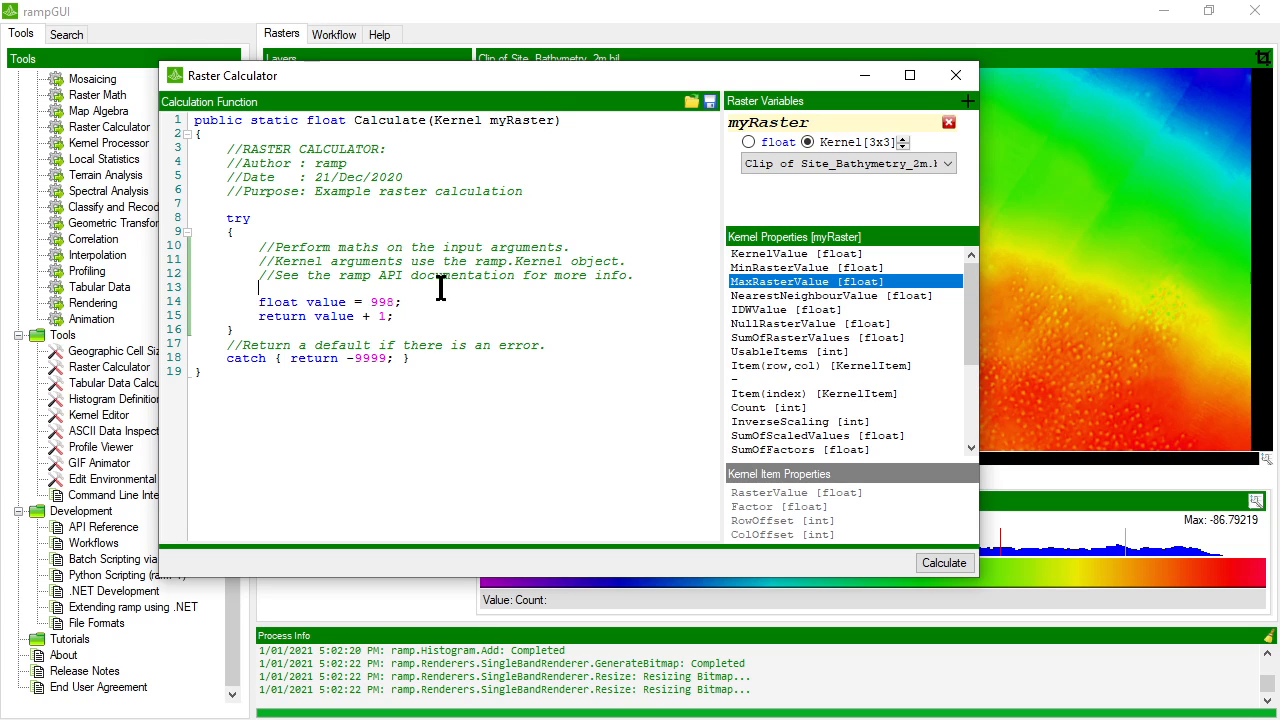
{"action": "double_click", "coordinate": [799, 280]}
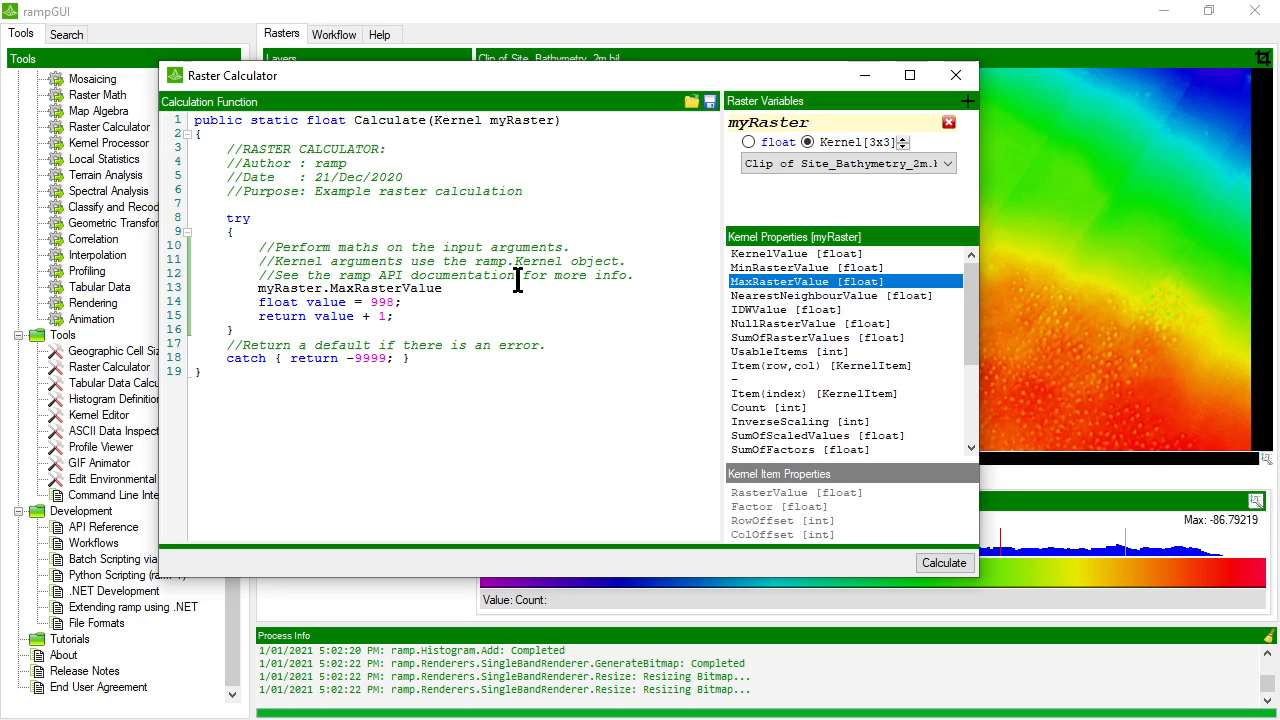
Step: Insert the RasterValue property of myRaster's Item(row,col) on a new line and highlight its row,col placeholder
{"action": "key", "text": "Return"}
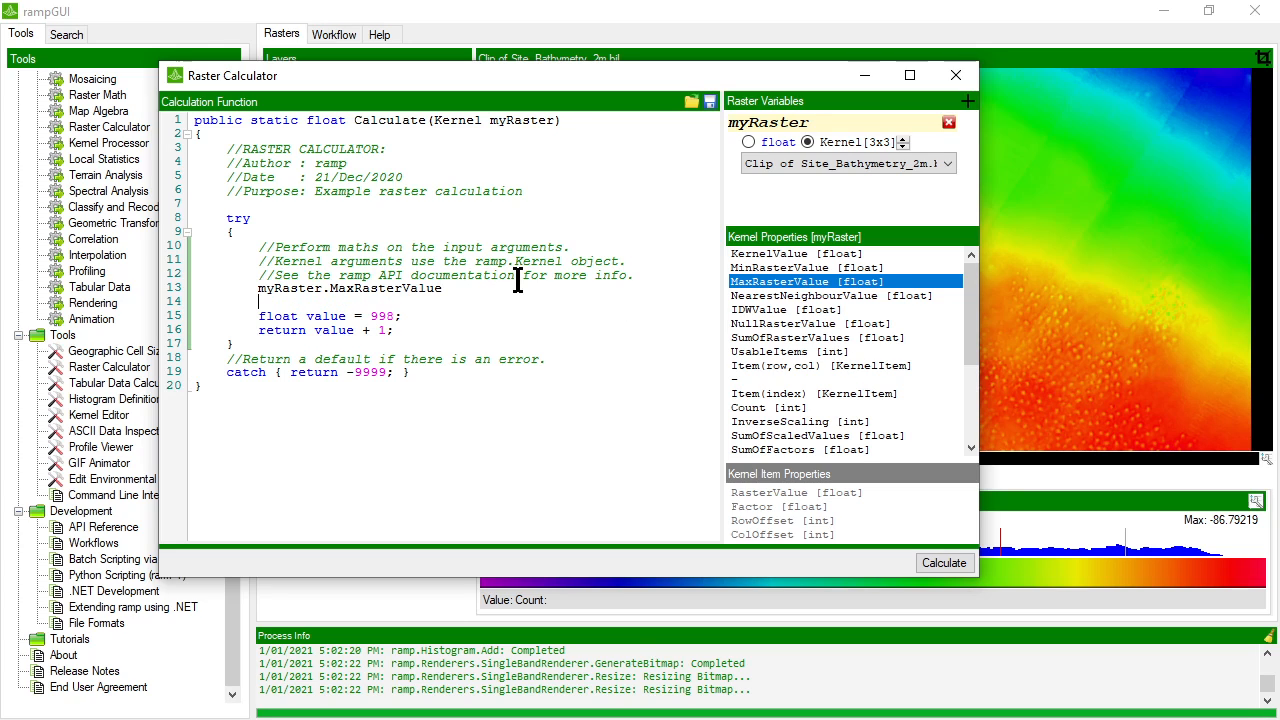
{"action": "left_click", "coordinate": [799, 366]}
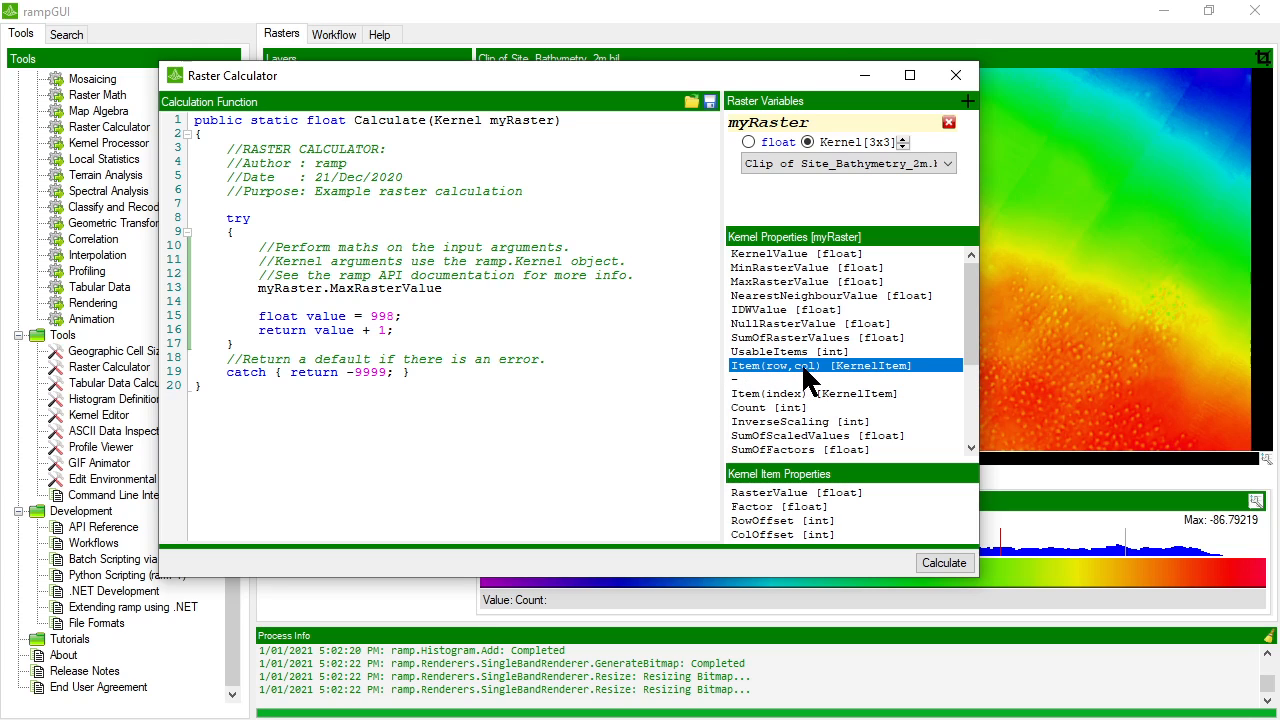
{"action": "double_click", "coordinate": [790, 500]}
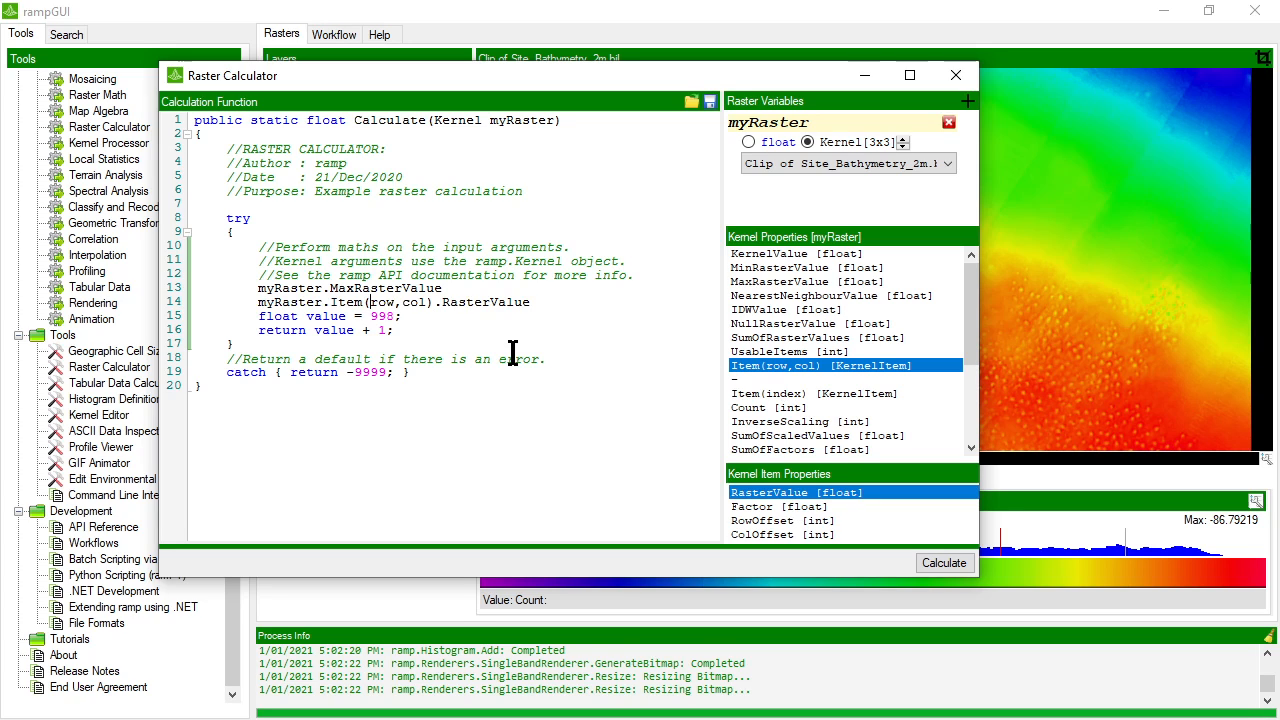
{"action": "key", "text": "shift+Right"}
{"action": "key", "text": "shift+Right"}
{"action": "key", "text": "shift+Right"}
{"action": "key", "text": "shift+Right"}
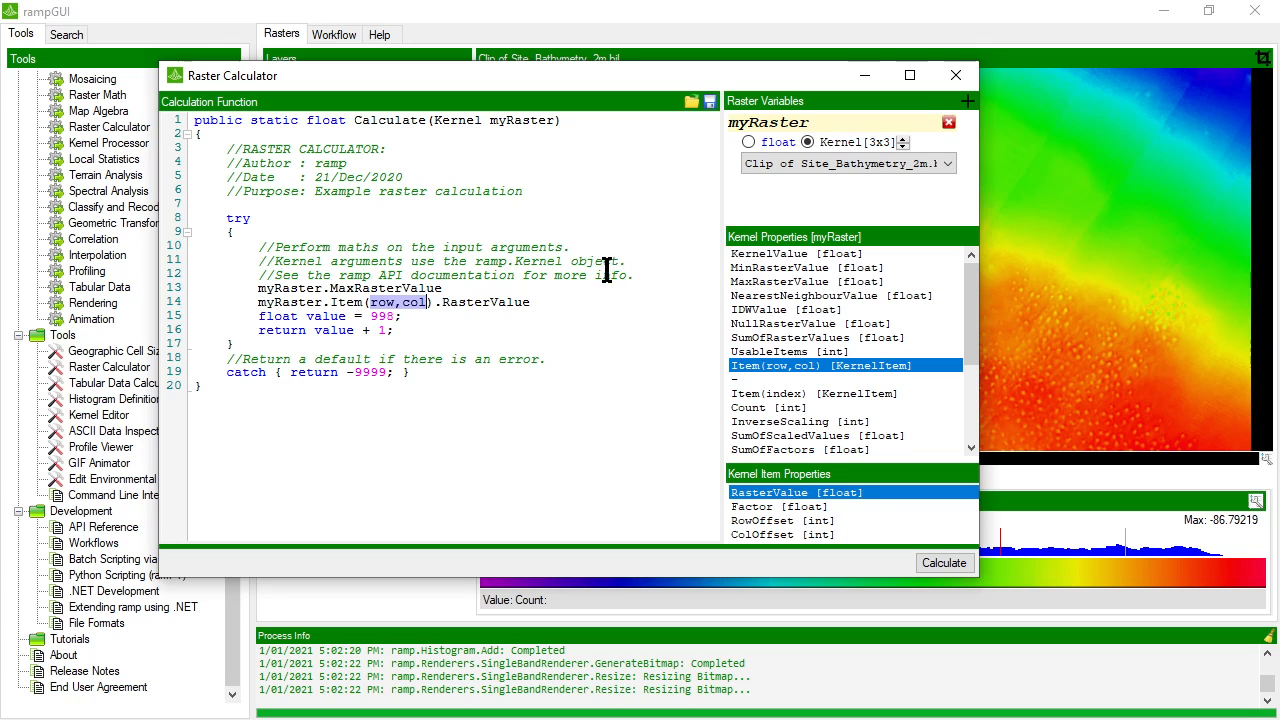
{"action": "left_click", "coordinate": [552, 178]}
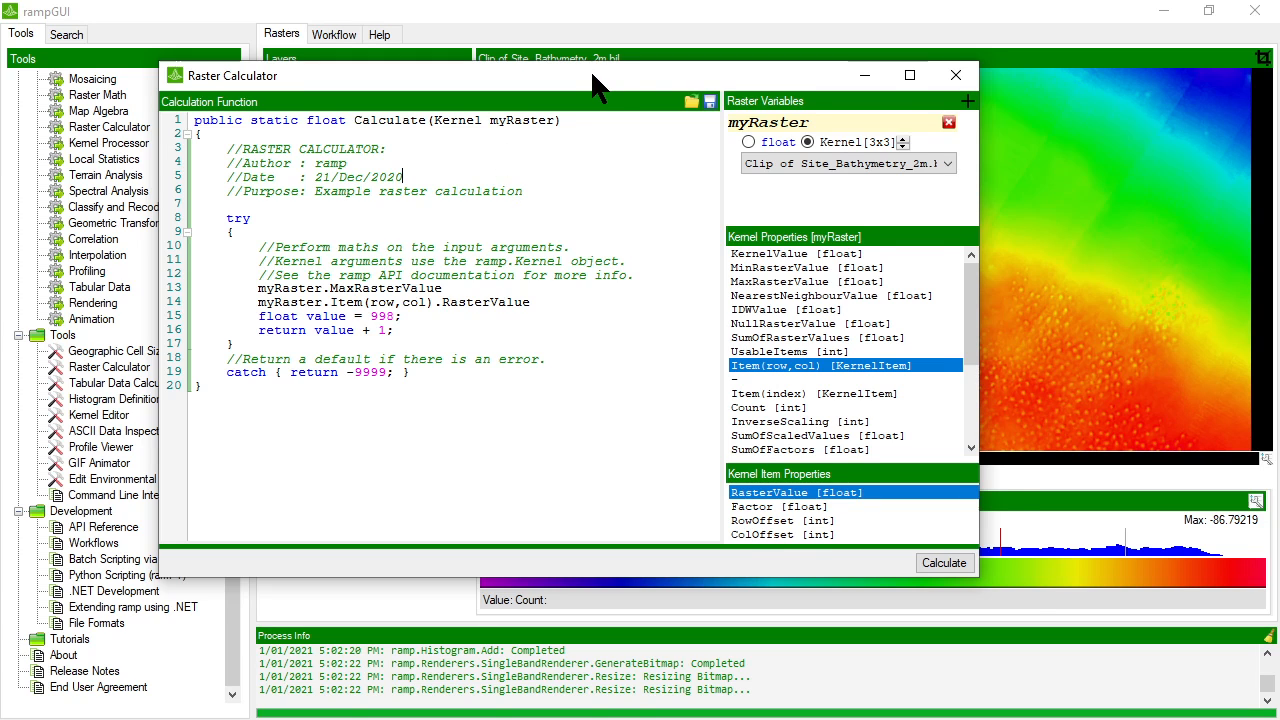
Step: Try to load the function file Test.cs from the Calculator folder, and close the Raster Calculator
{"action": "left_click_drag", "start_coordinate": [592, 75], "coordinate": [640, 102]}
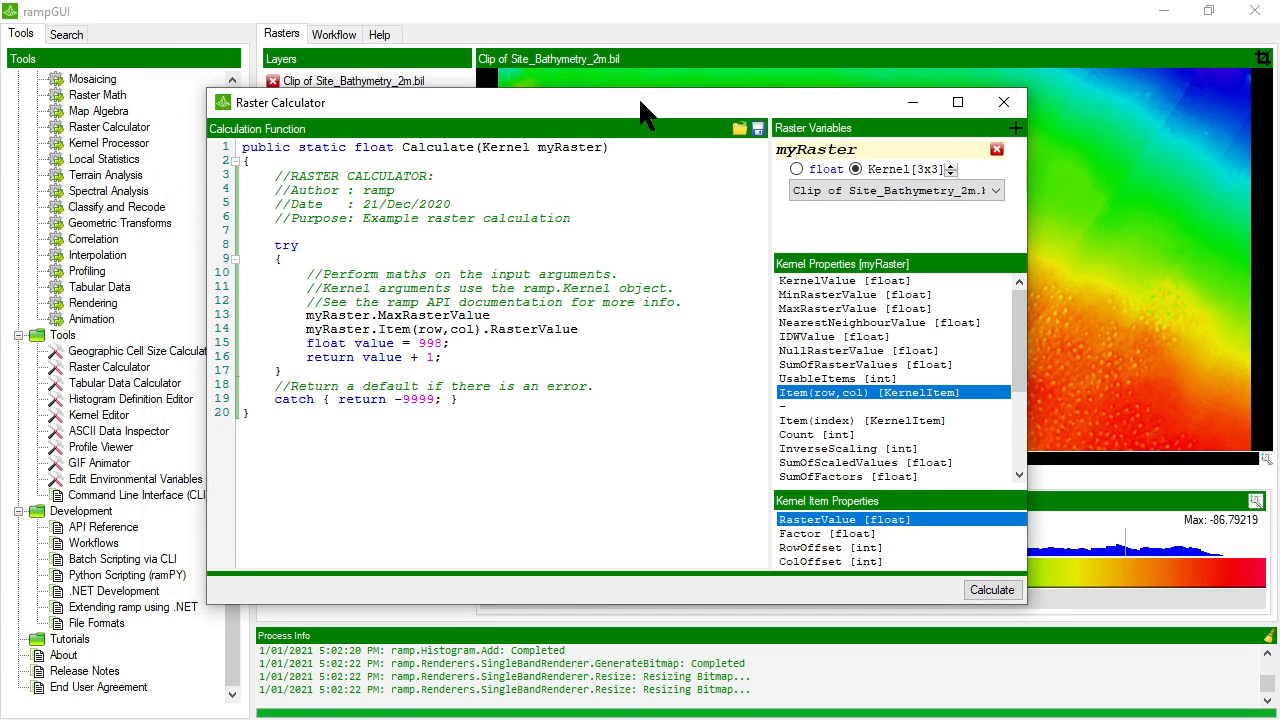
{"action": "left_click", "coordinate": [740, 131]}
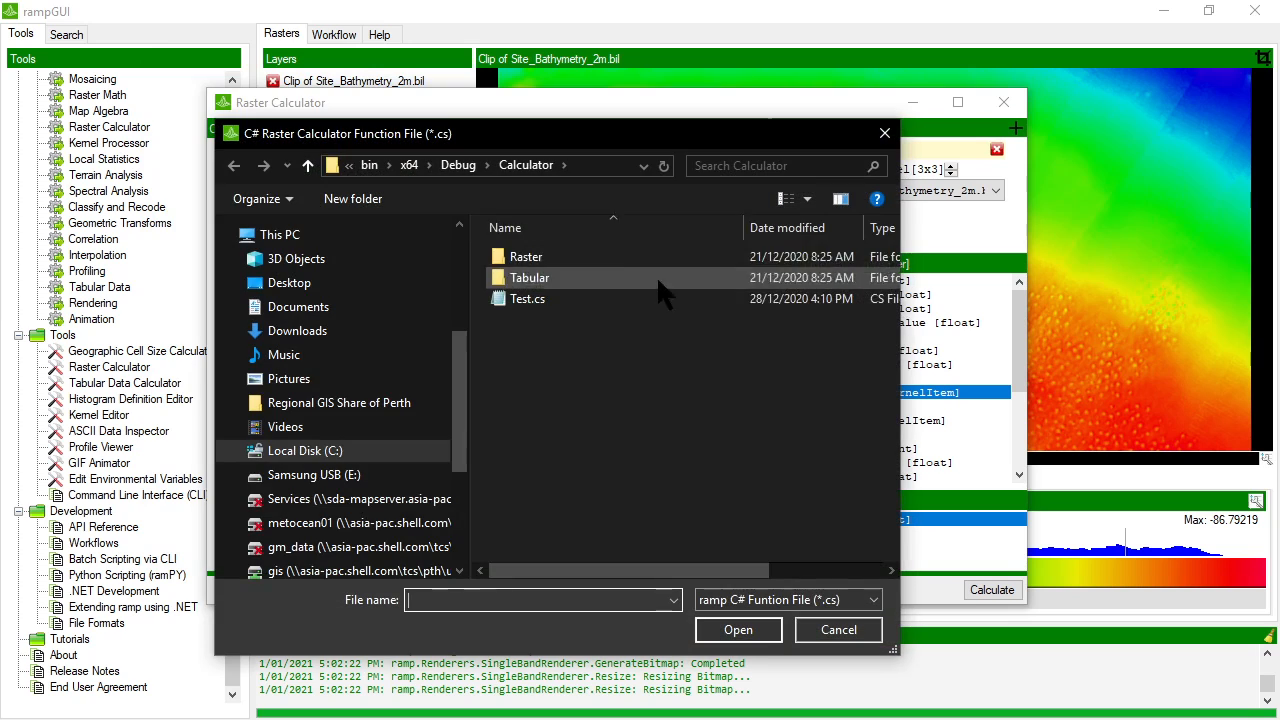
{"action": "left_click", "coordinate": [533, 304]}
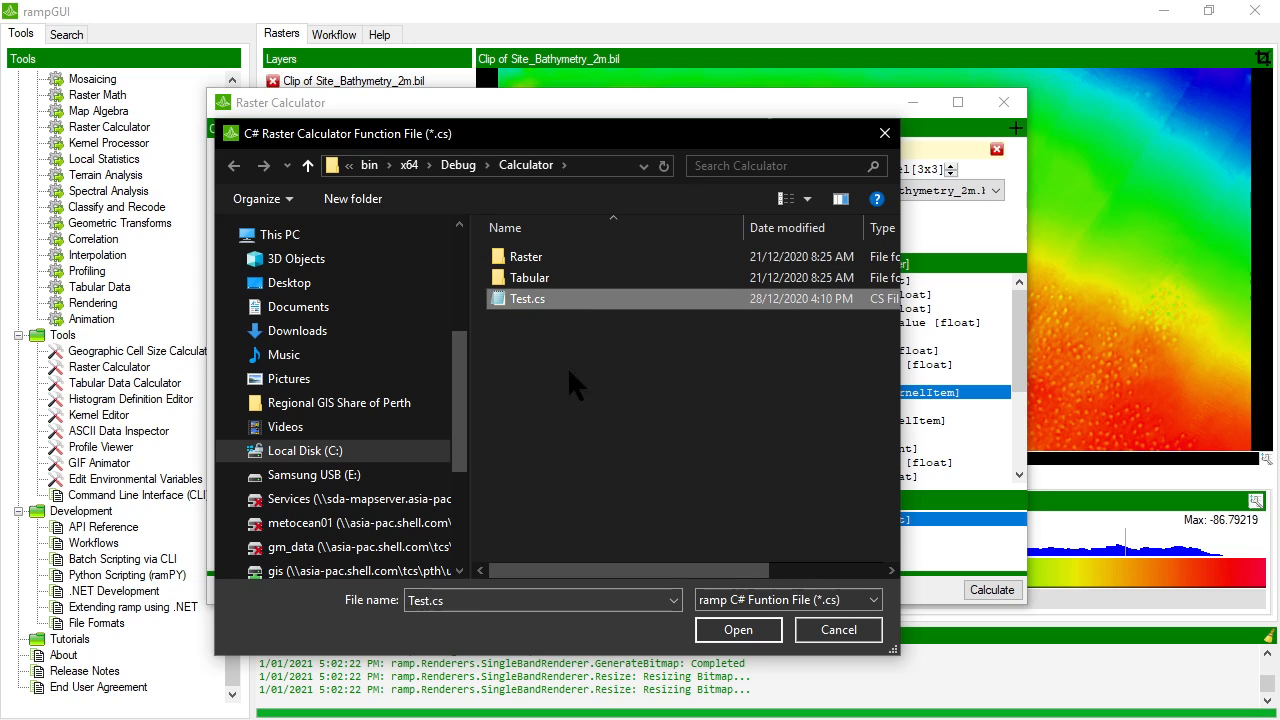
{"action": "left_click", "coordinate": [740, 632]}
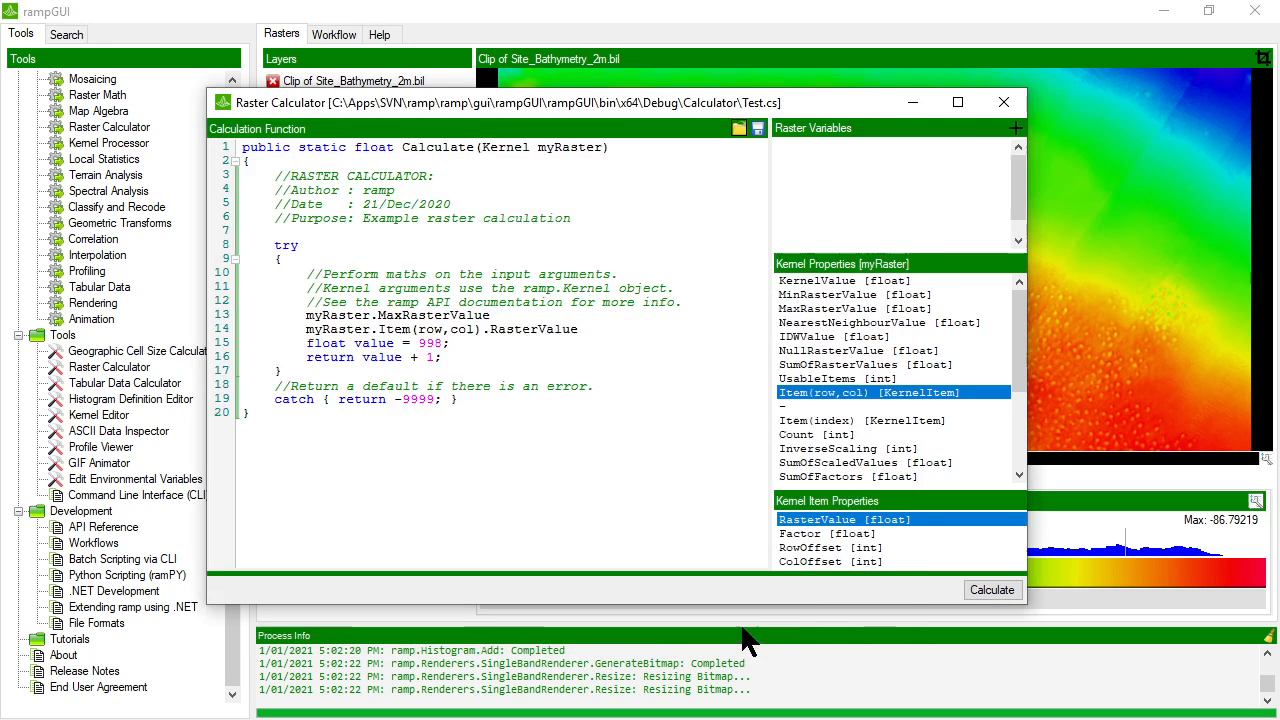
{"action": "left_click", "coordinate": [1008, 104]}
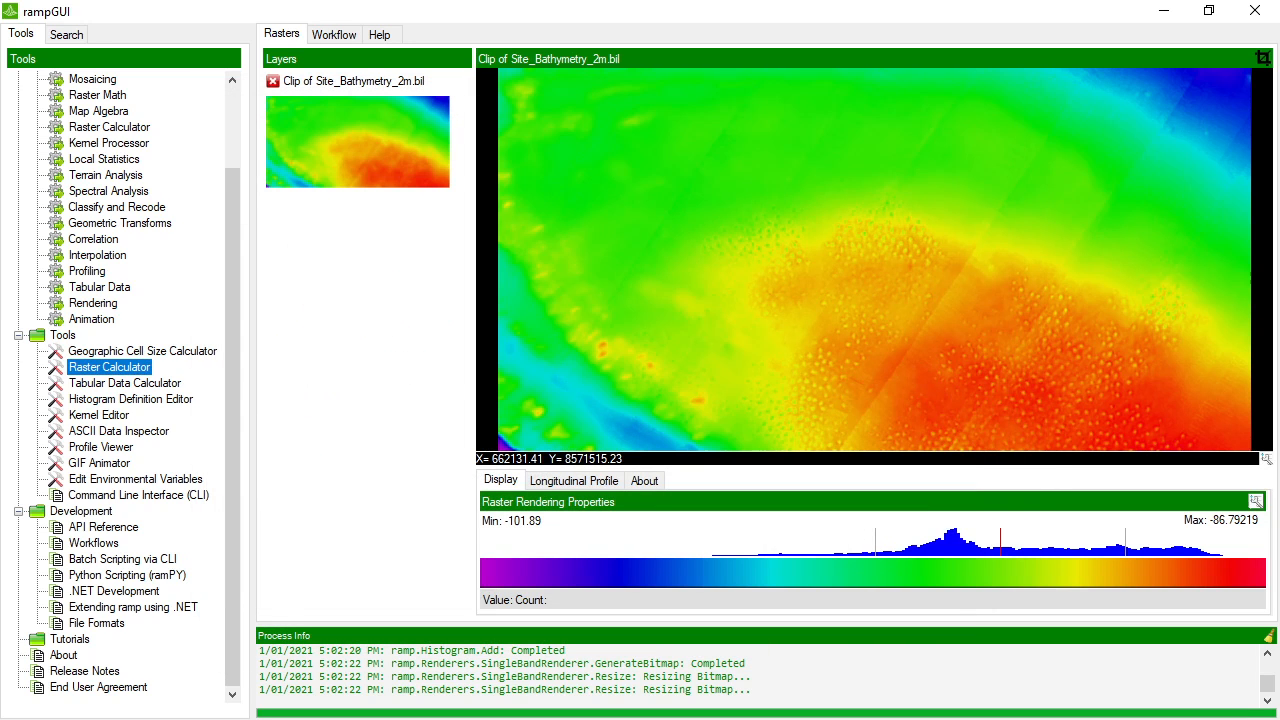
Step: Reopen the Raster Calculator with the function file Test.cs loaded and enlarge its window
{"action": "double_click", "coordinate": [113, 368]}
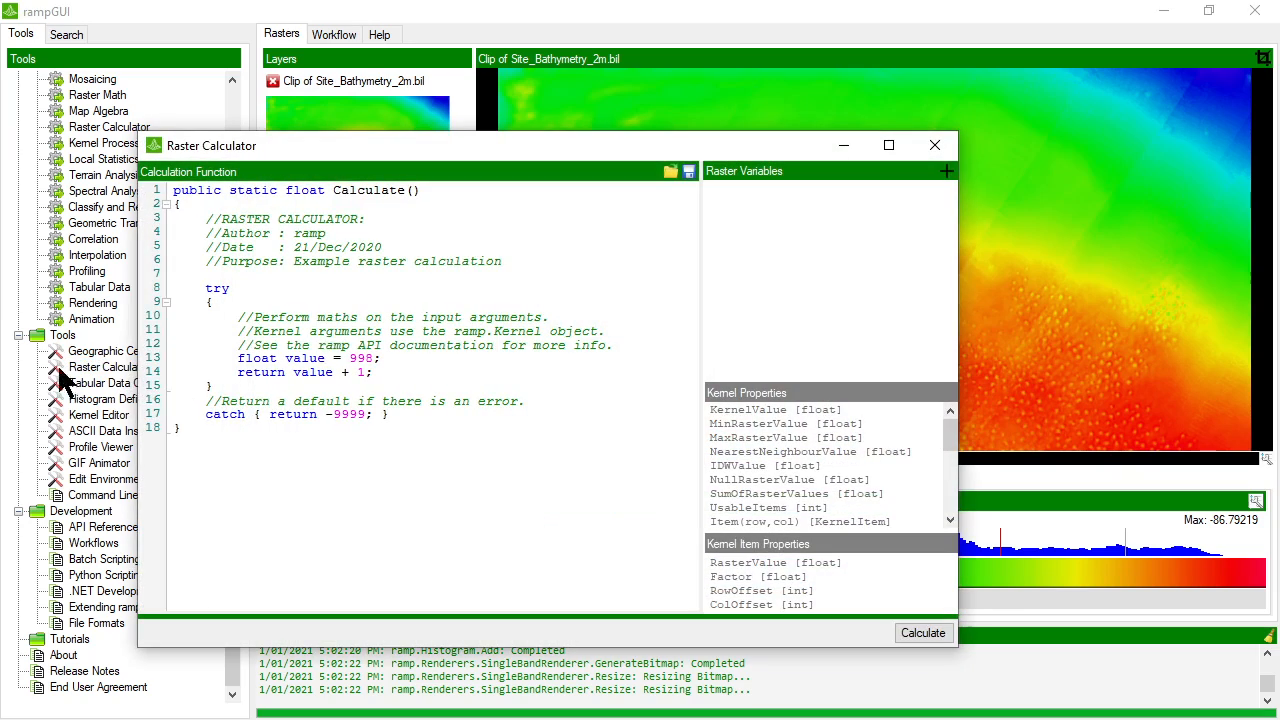
{"action": "left_click", "coordinate": [670, 172]}
{"action": "double_click", "coordinate": [464, 342]}
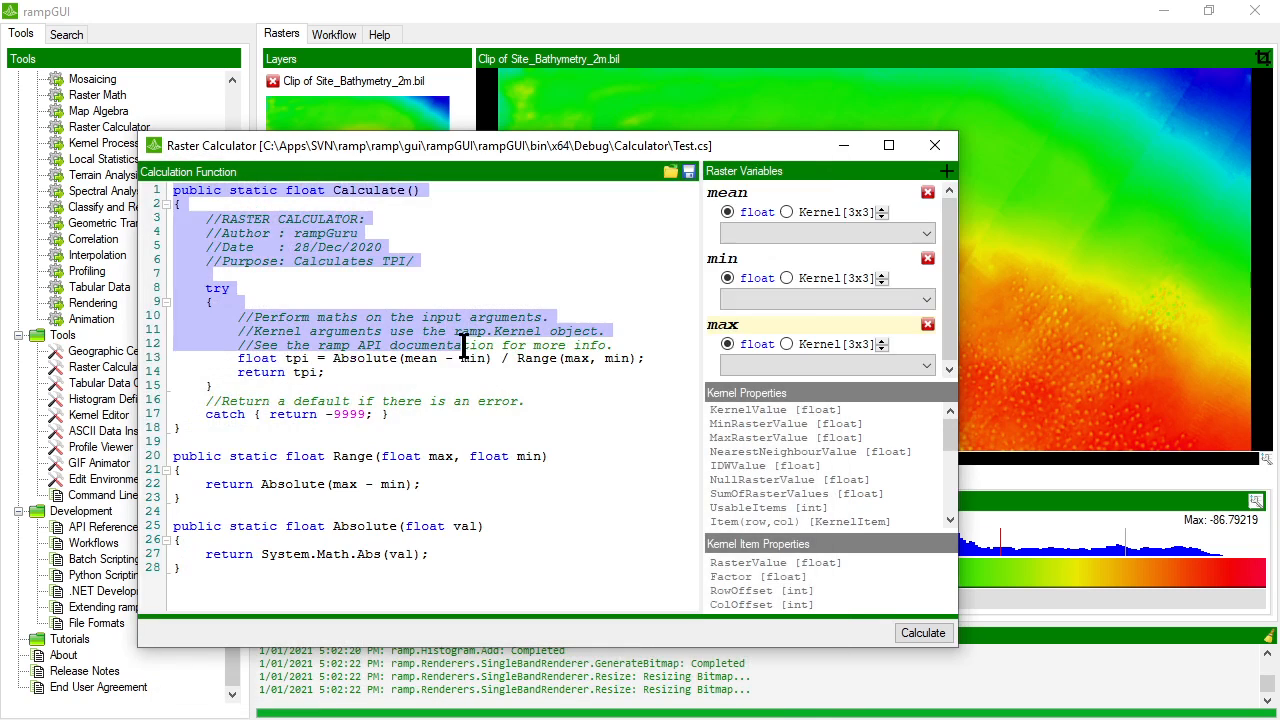
{"action": "left_click", "coordinate": [497, 277]}
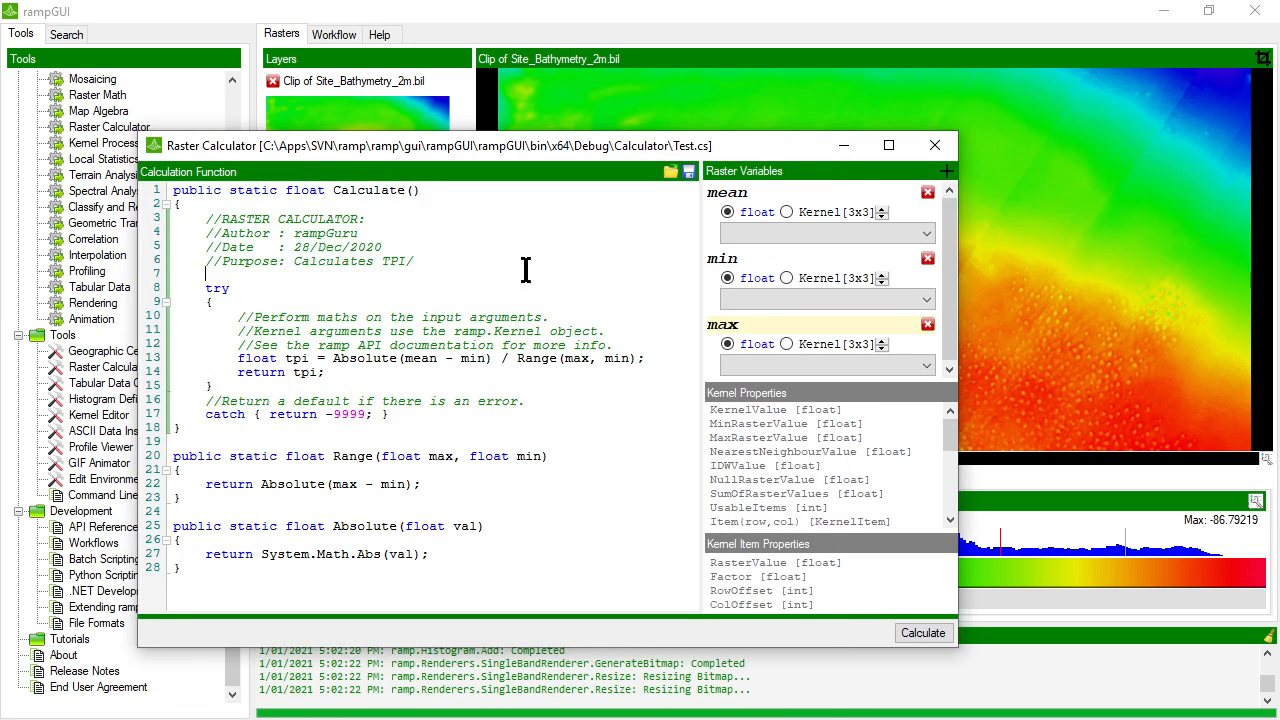
{"action": "left_click_drag", "start_coordinate": [587, 146], "coordinate": [604, 62]}
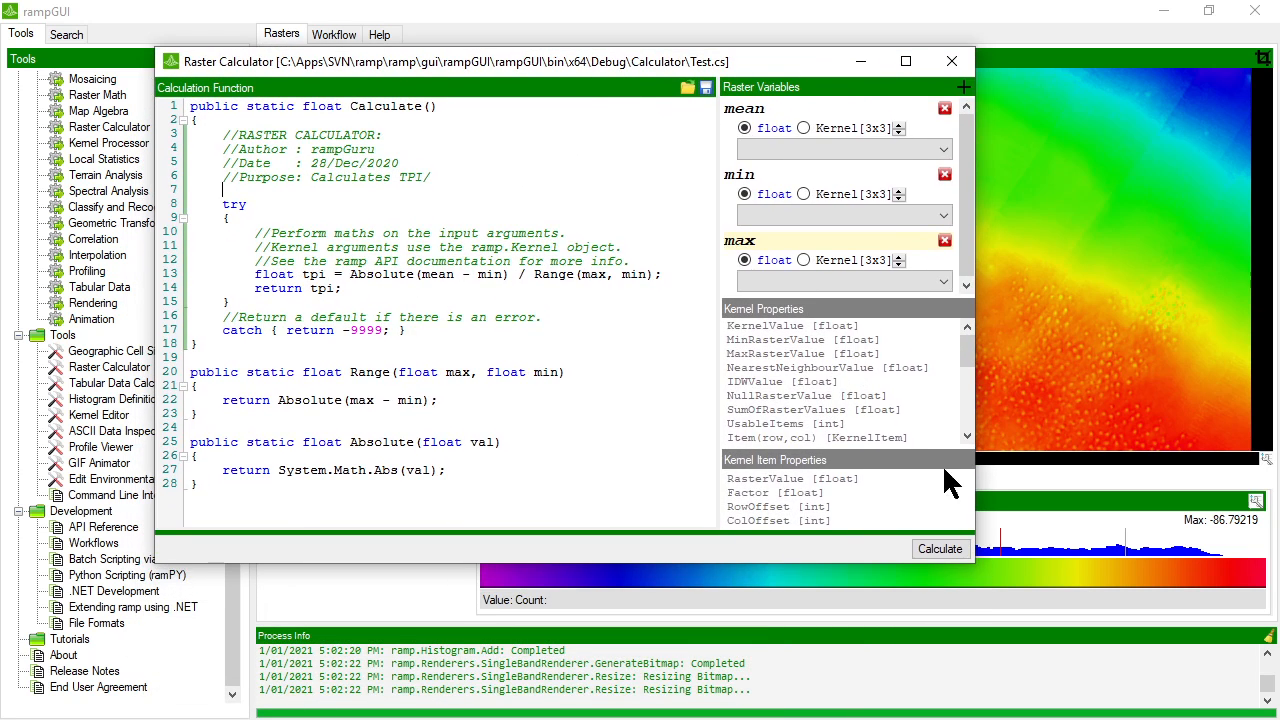
{"action": "left_click_drag", "start_coordinate": [976, 568], "coordinate": [1126, 690]}
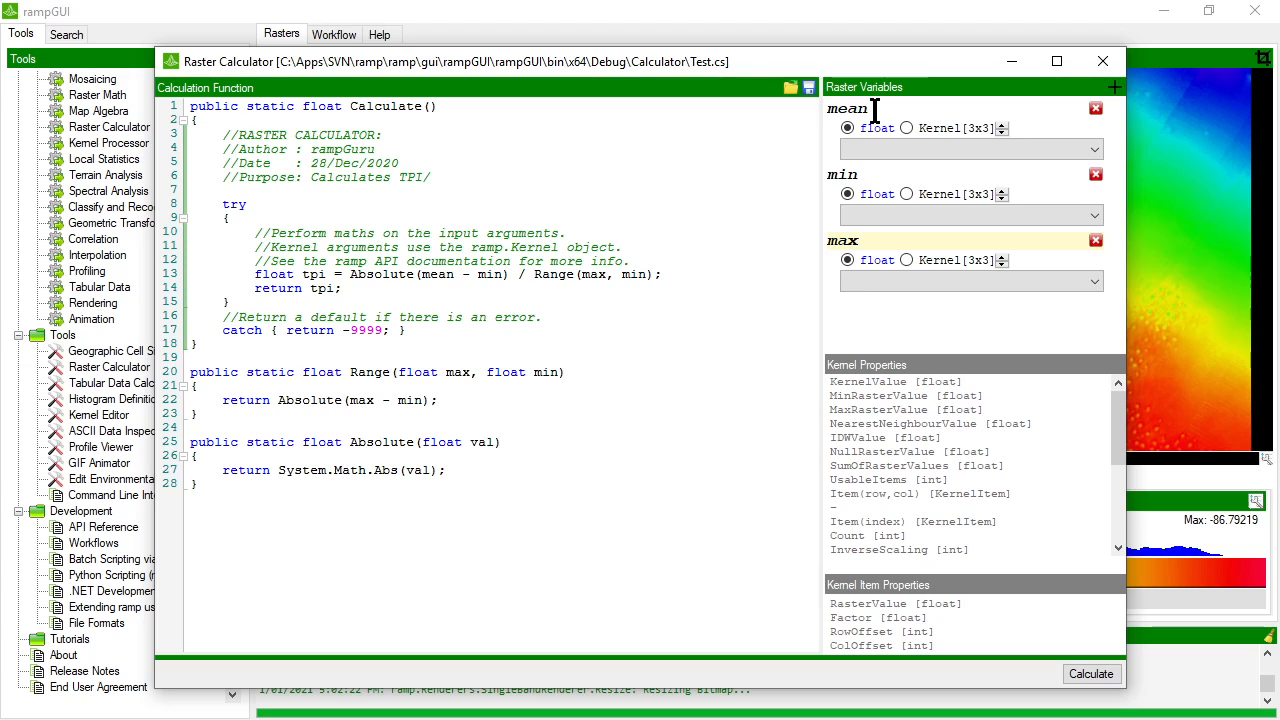
Step: Assign Clip of Site_Bathymetry_2m.bil to the mean, min and max variables and highlight the arguments in the Calculate signature
{"action": "left_click", "coordinate": [857, 176]}
{"action": "left_click", "coordinate": [878, 149]}
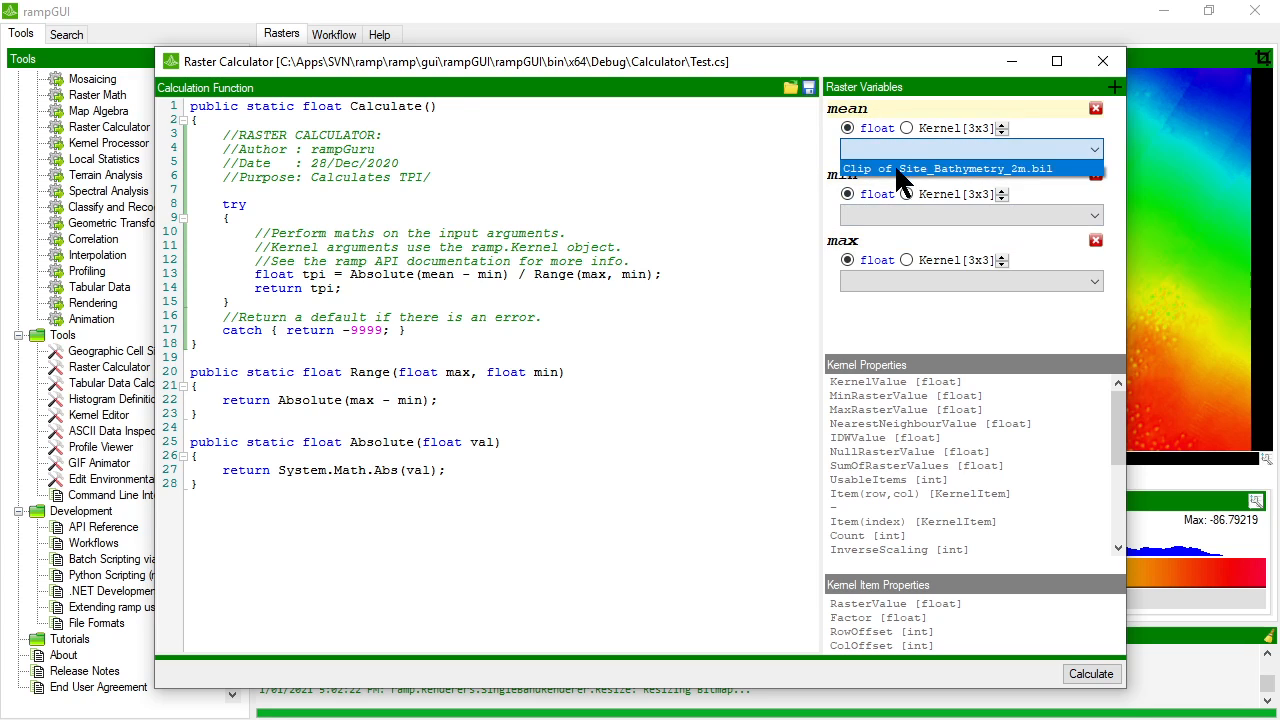
{"action": "left_click", "coordinate": [909, 170]}
{"action": "left_click", "coordinate": [903, 215]}
{"action": "left_click", "coordinate": [897, 238]}
{"action": "left_click", "coordinate": [888, 281]}
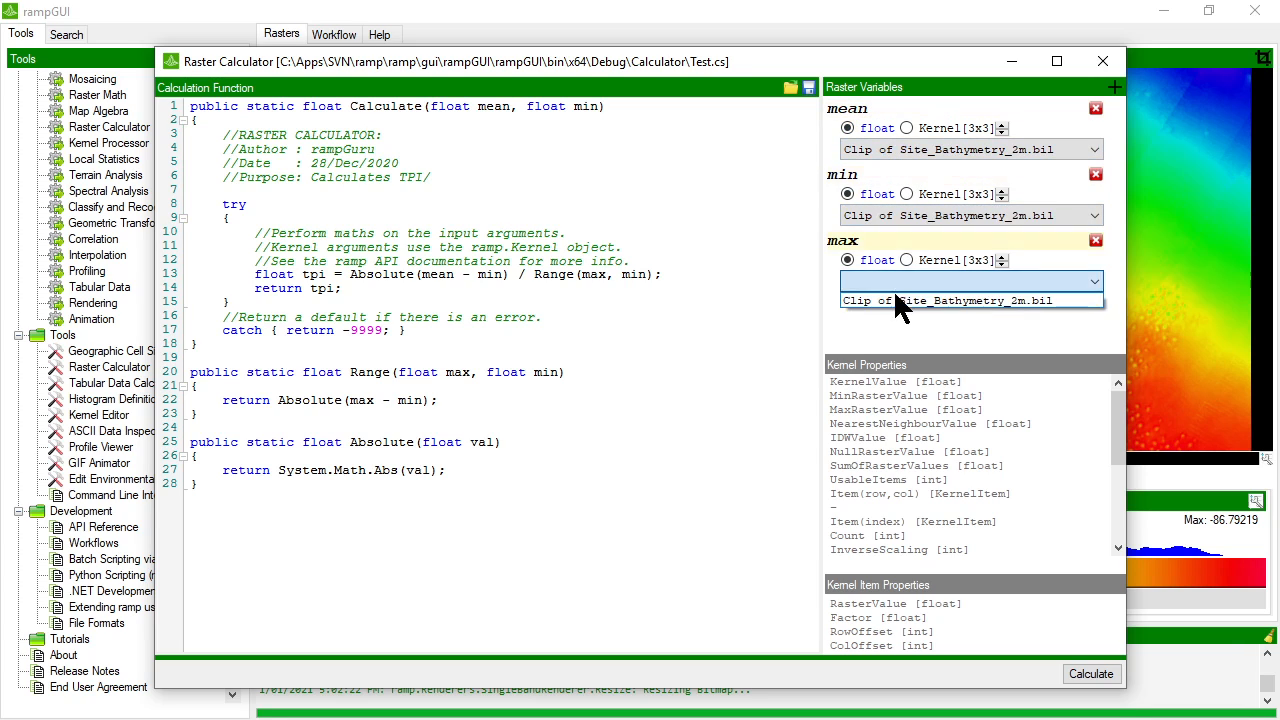
{"action": "left_click", "coordinate": [897, 303]}
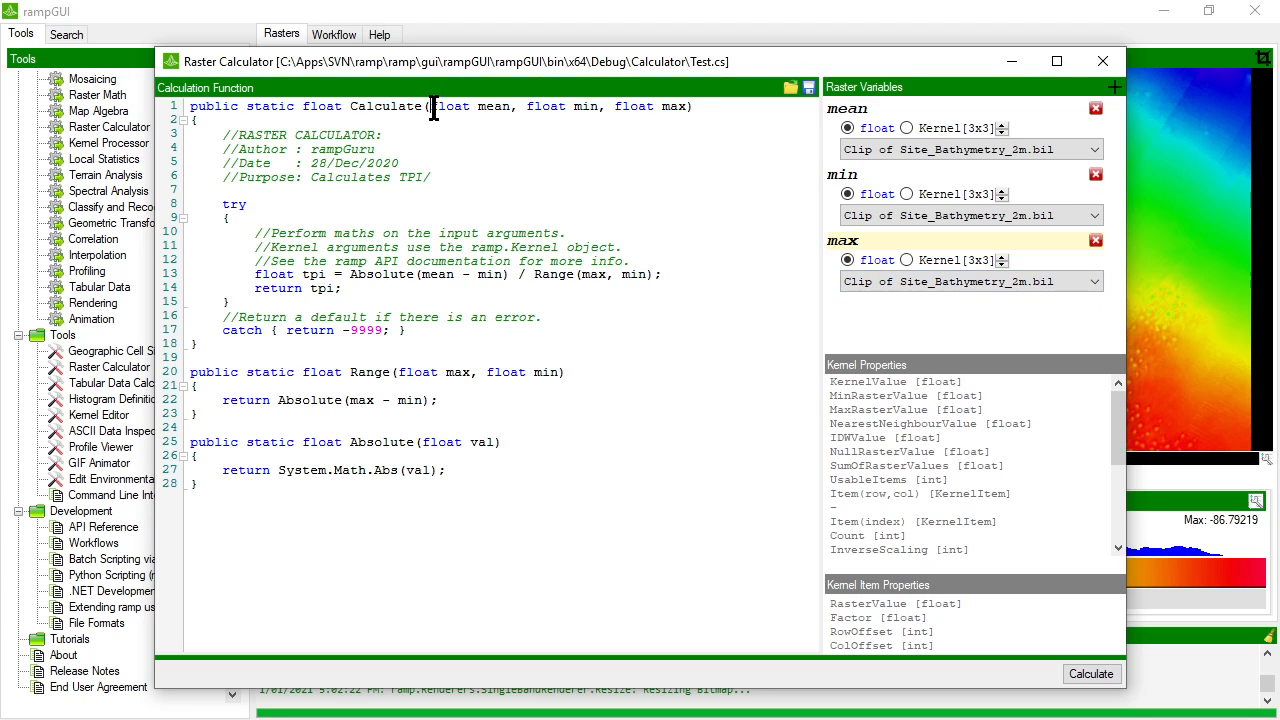
{"action": "left_click_drag", "start_coordinate": [433, 106], "coordinate": [688, 106]}
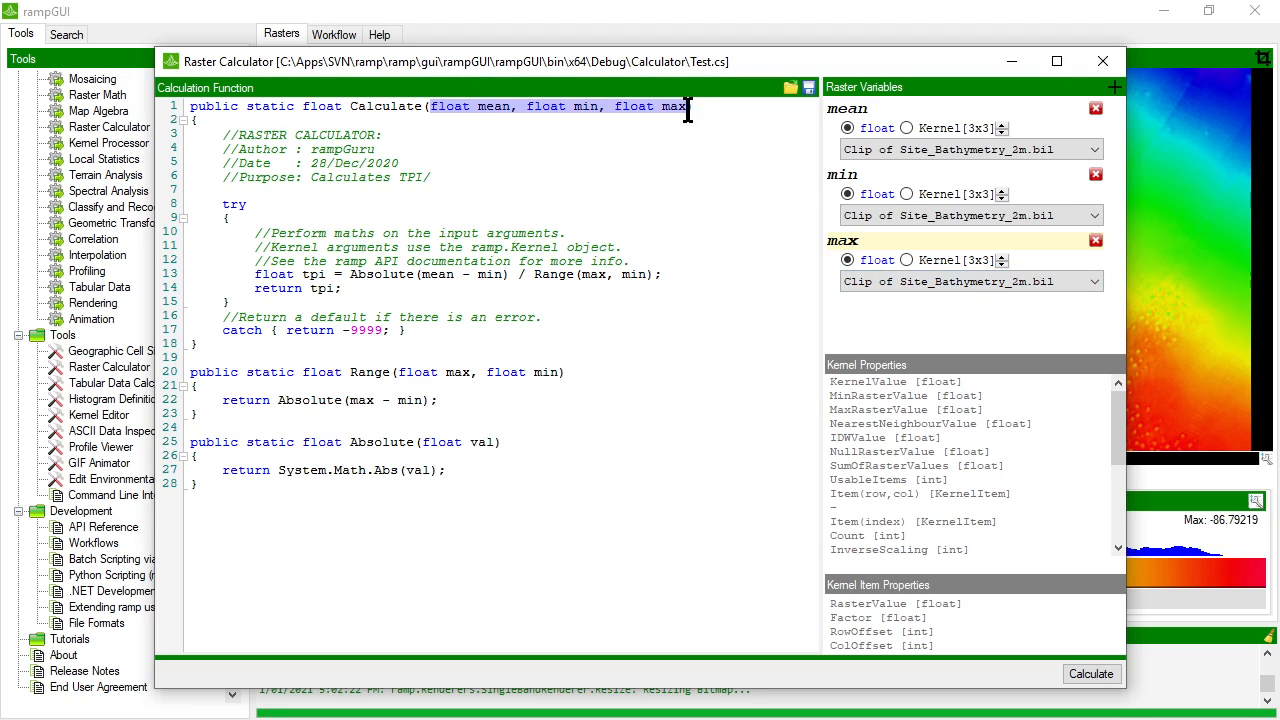
{"action": "left_click", "coordinate": [634, 199]}
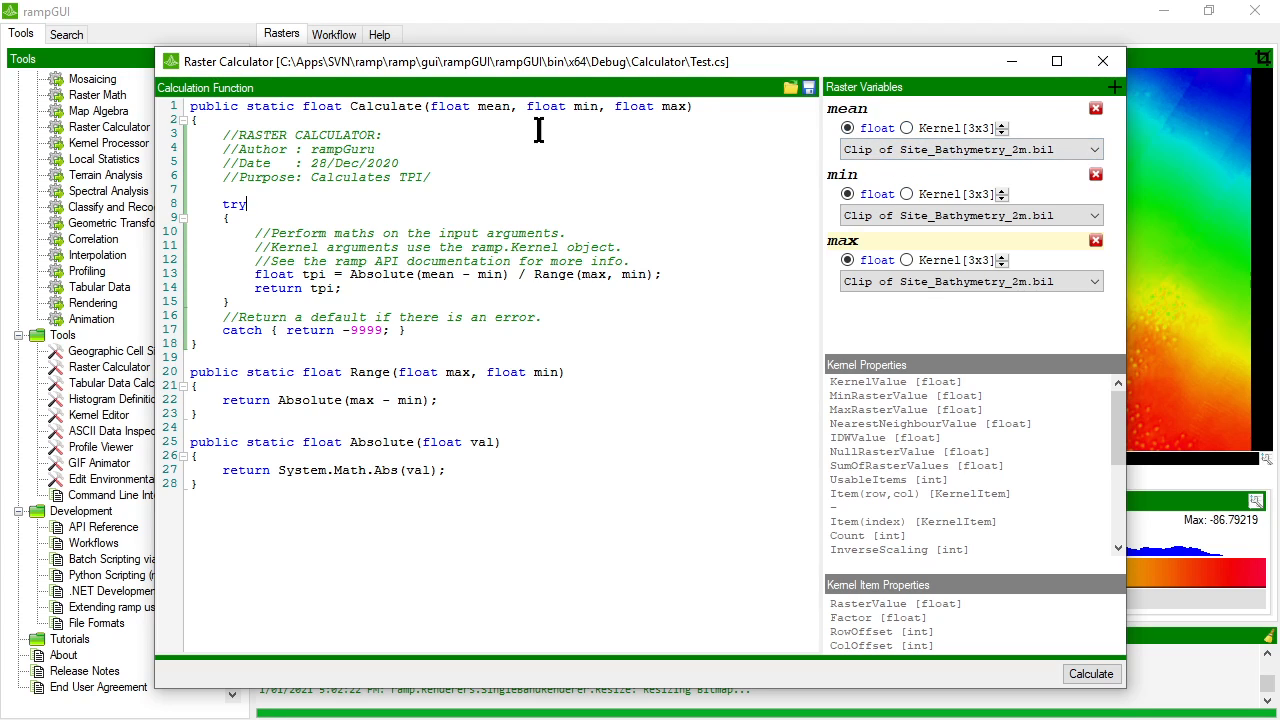
Step: Declare the mean variable as a Kernel and set its kernel size to 9x9
{"action": "left_click", "coordinate": [906, 128]}
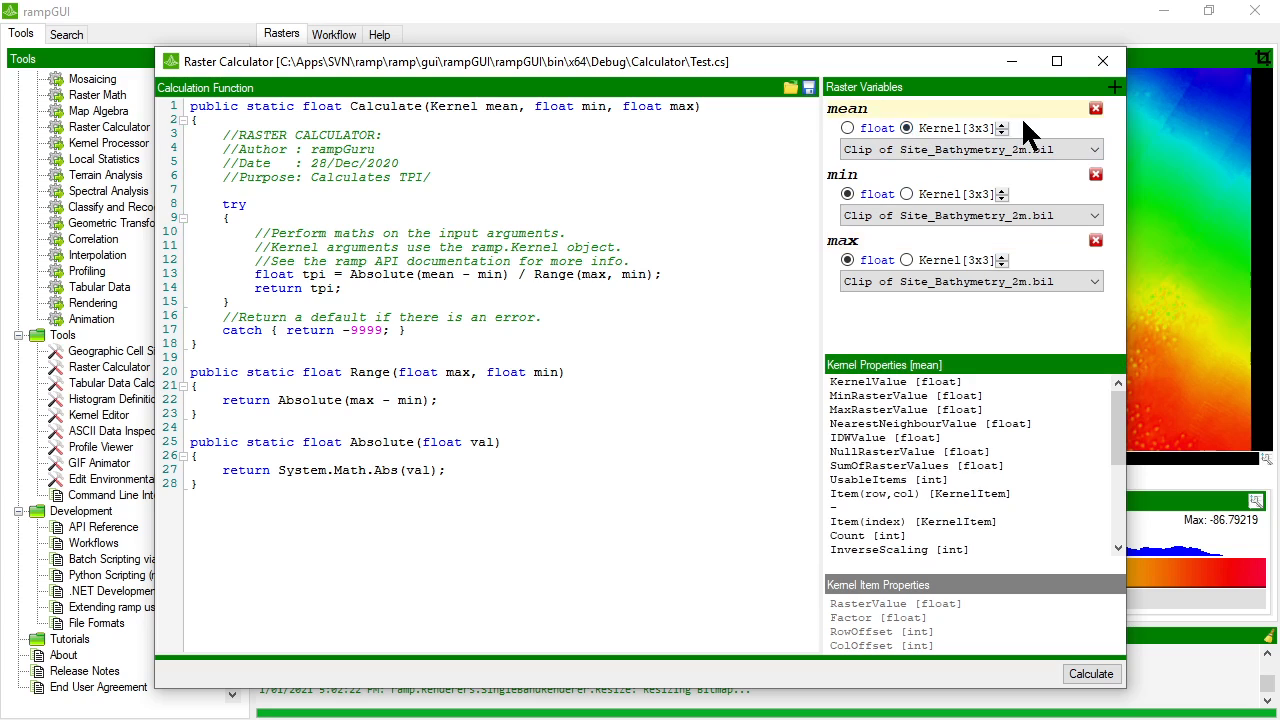
{"action": "left_click", "coordinate": [1001, 124]}
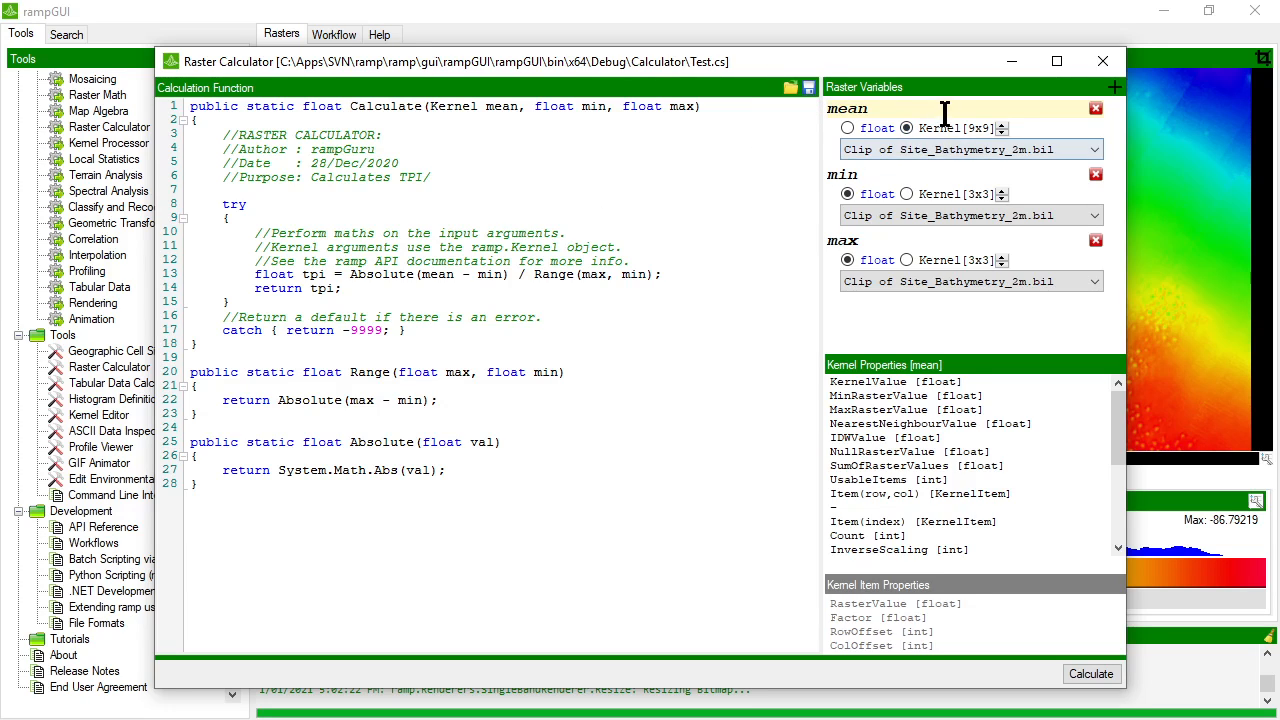
{"action": "left_click", "coordinate": [604, 142]}
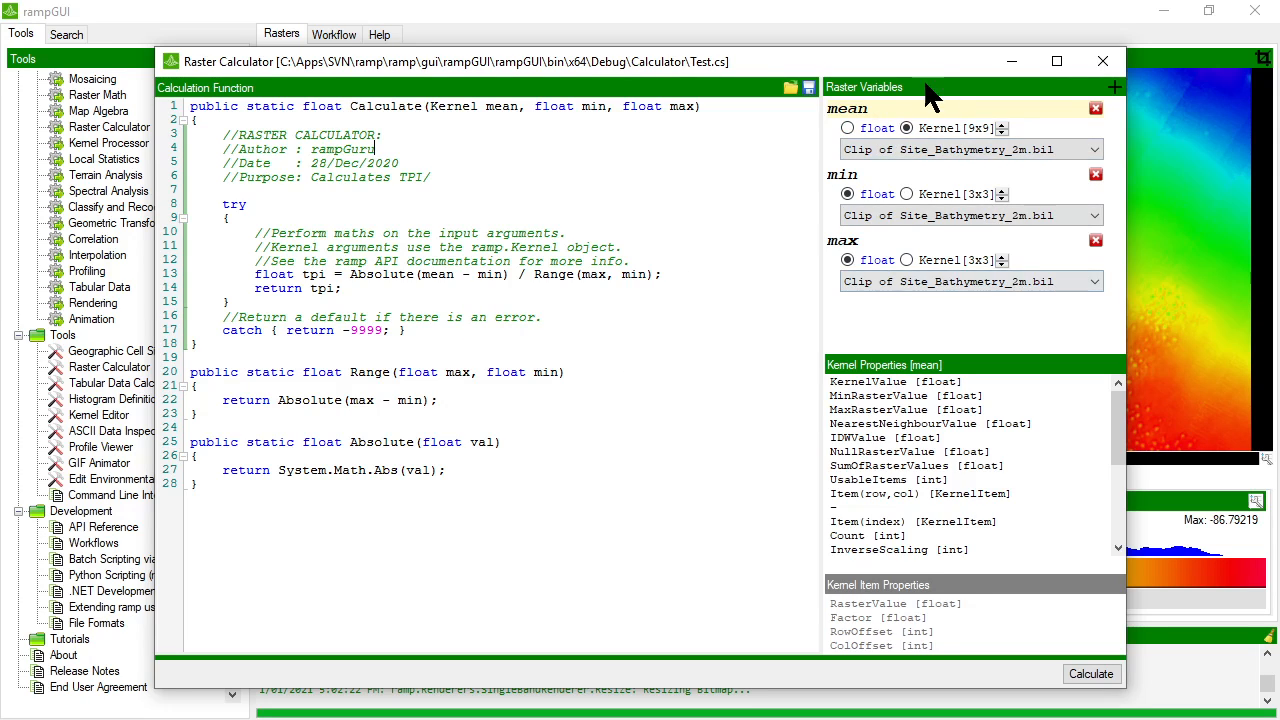
Step: Reselect Clip of Site_Bathymetry_2m.bil as the raster for the min and max variables
{"action": "left_click", "coordinate": [912, 218]}
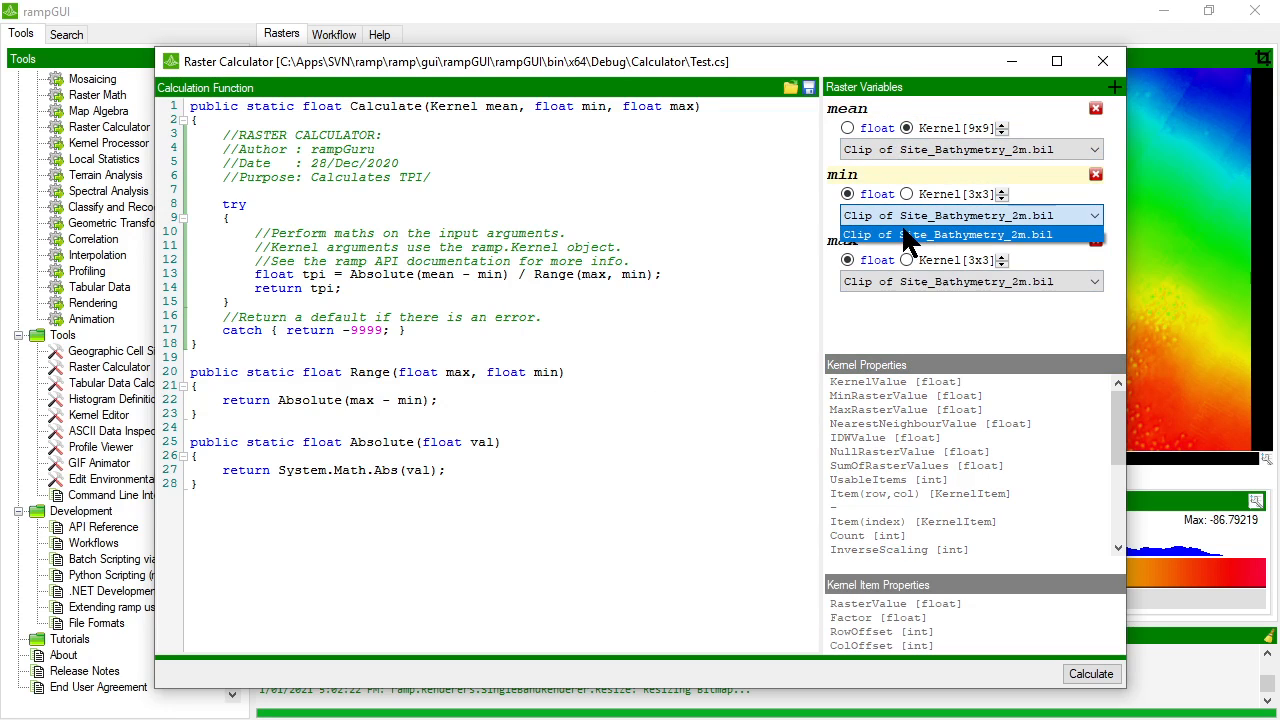
{"action": "left_click", "coordinate": [907, 235]}
{"action": "left_click", "coordinate": [906, 286]}
{"action": "left_click", "coordinate": [894, 303]}
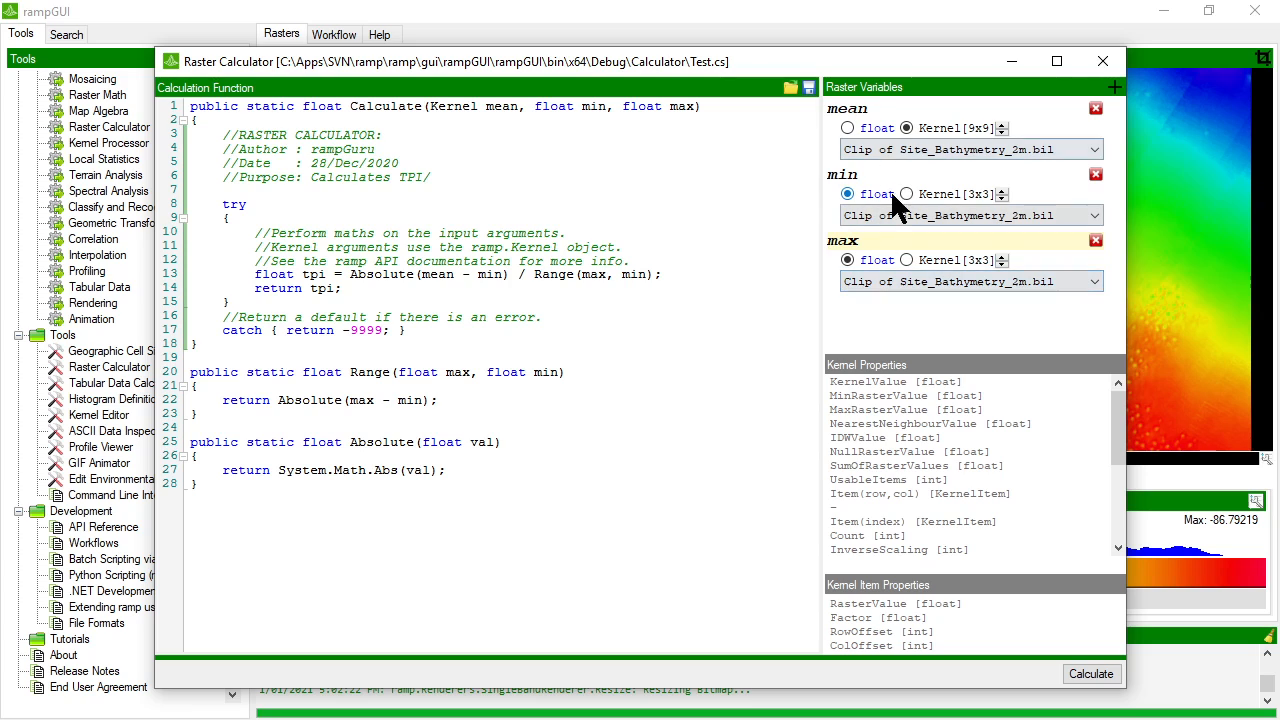
Step: Select the mean variable to view its kernel properties alongside the function, and reposition the calculator window
{"action": "left_click", "coordinate": [866, 108]}
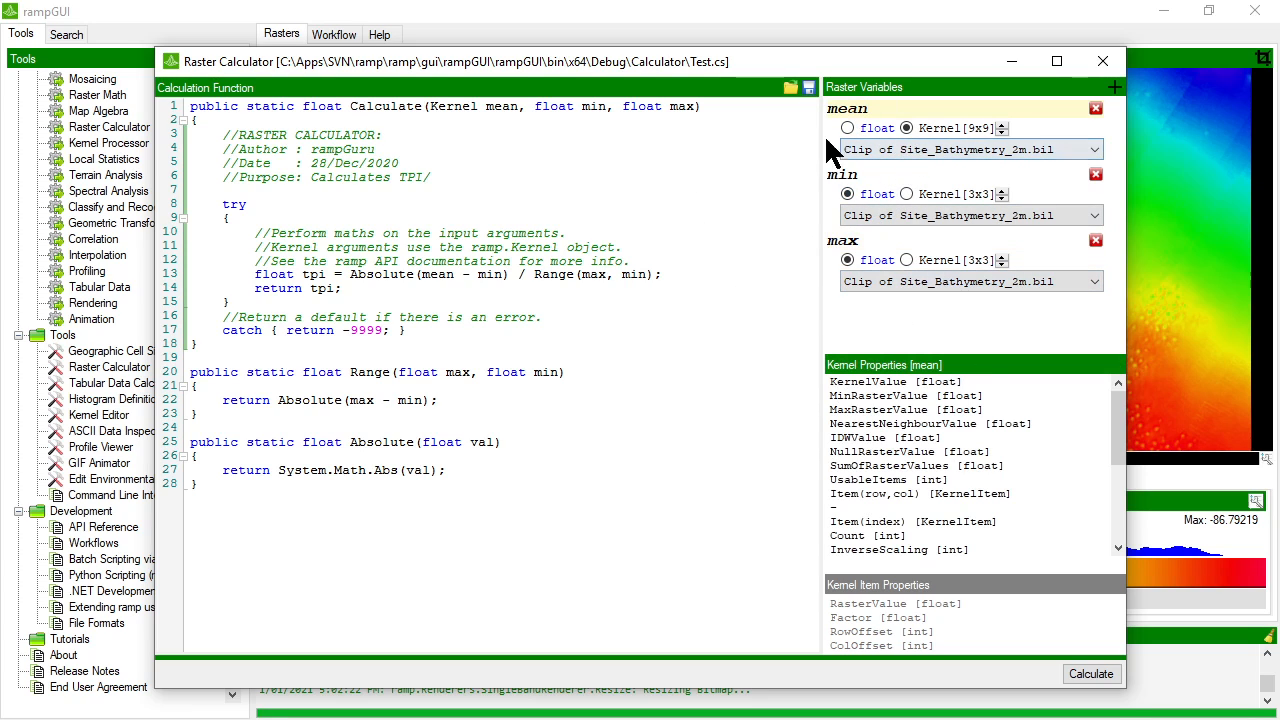
{"action": "left_click", "coordinate": [482, 167]}
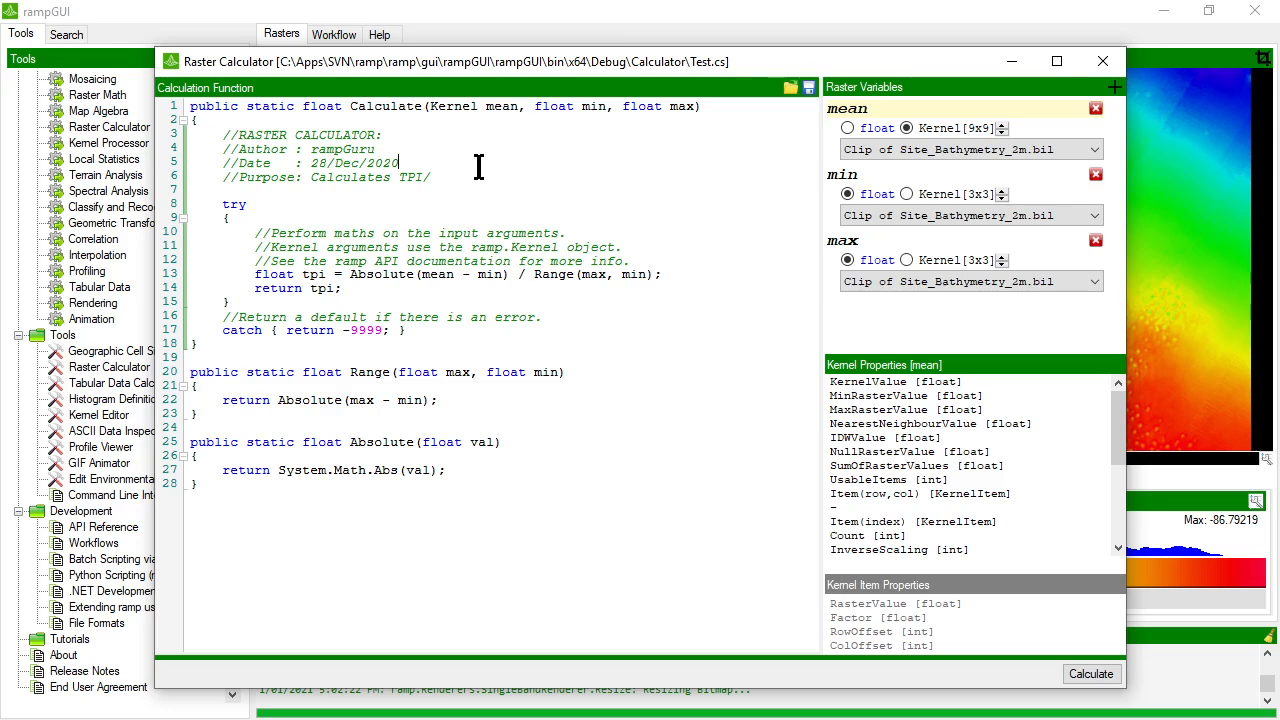
{"action": "left_click_drag", "start_coordinate": [619, 50], "coordinate": [685, 71]}
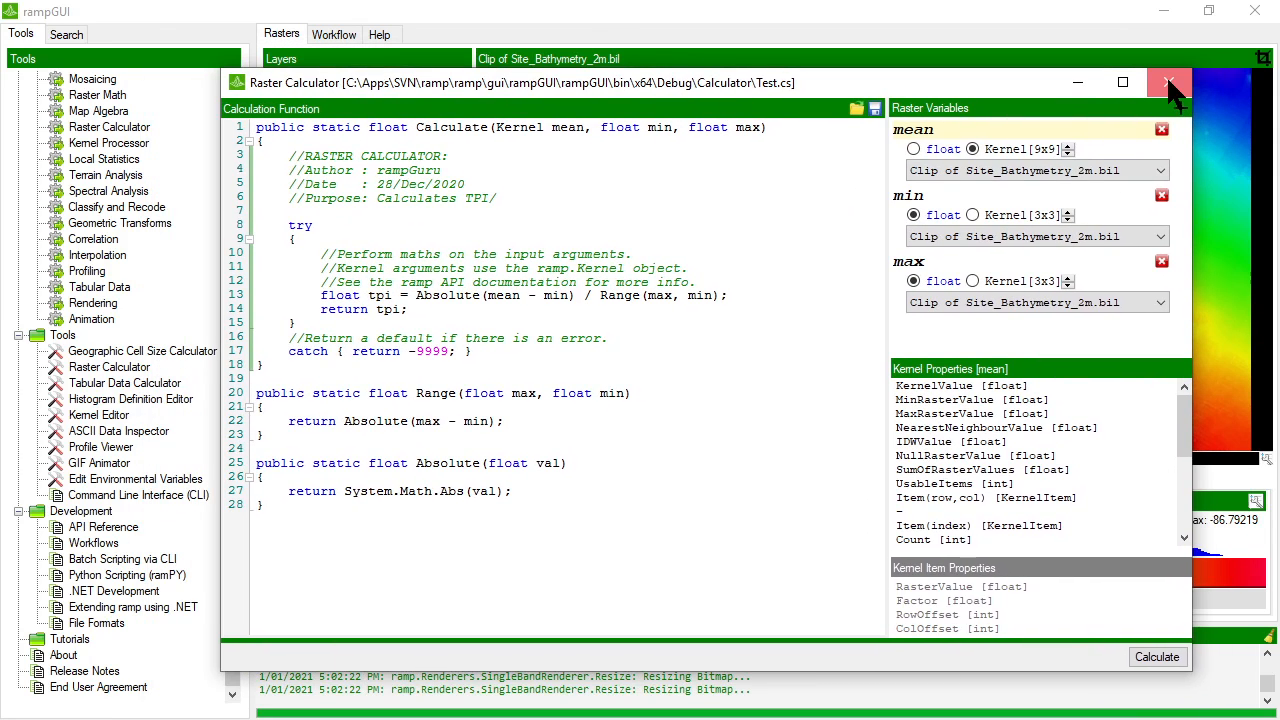
Step: Close the Raster Calculator, then open the Tabular Data Calculator and enlarge its window
{"action": "left_click", "coordinate": [1168, 80]}
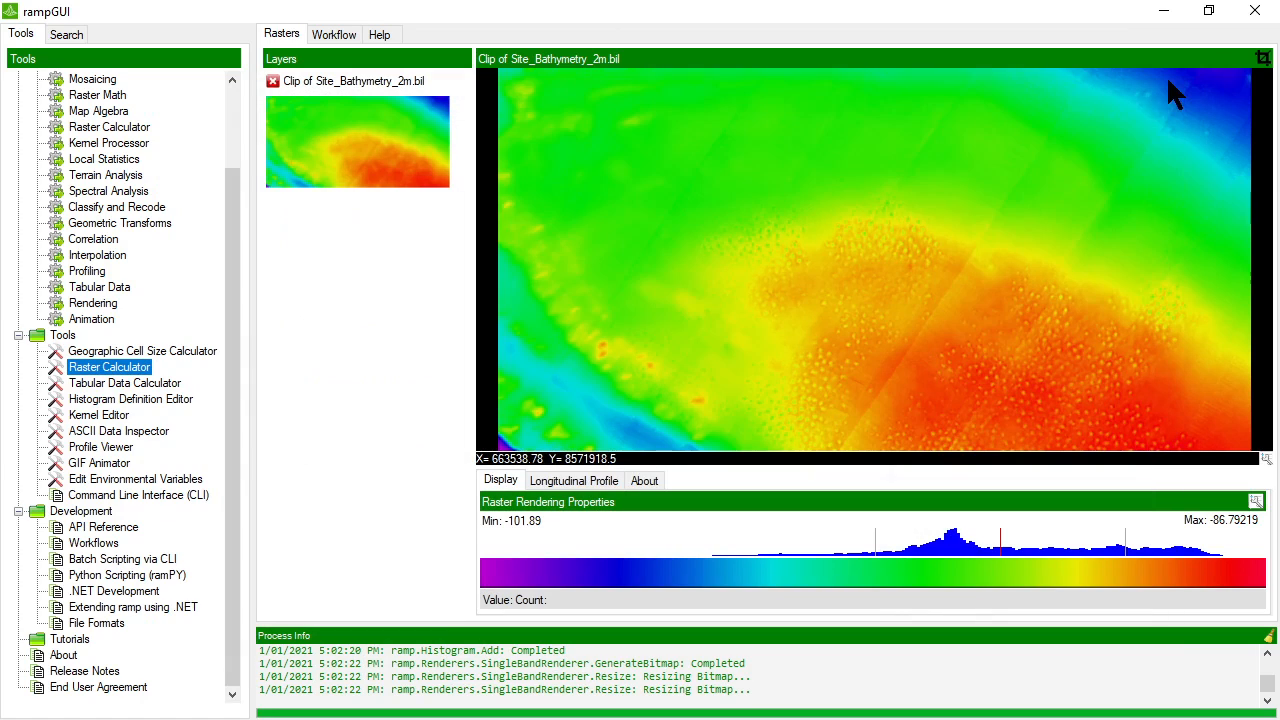
{"action": "double_click", "coordinate": [120, 383]}
{"action": "left_click_drag", "start_coordinate": [612, 168], "coordinate": [652, 91]}
{"action": "left_click_drag", "start_coordinate": [925, 594], "coordinate": [1034, 638]}
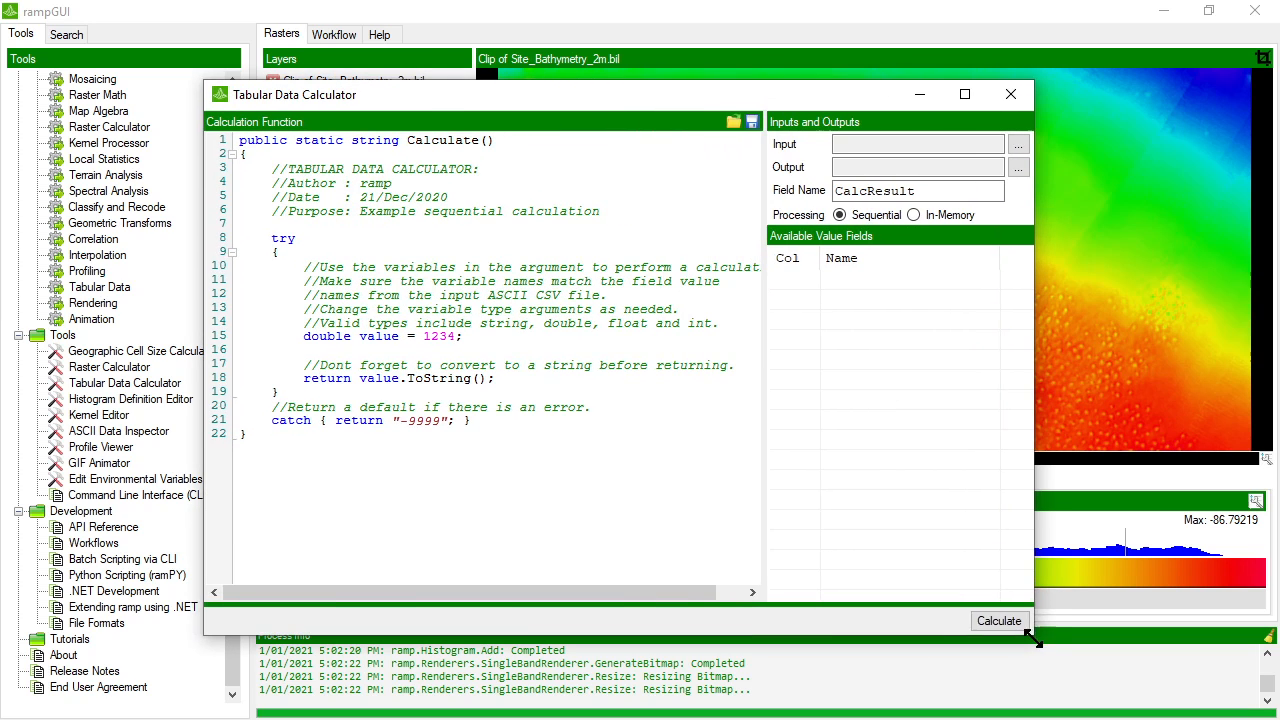
Step: Load 0002_20140818_235606.all.POS.csv from the Sample Data folder as the calculator's input file
{"action": "left_click", "coordinate": [1018, 145]}
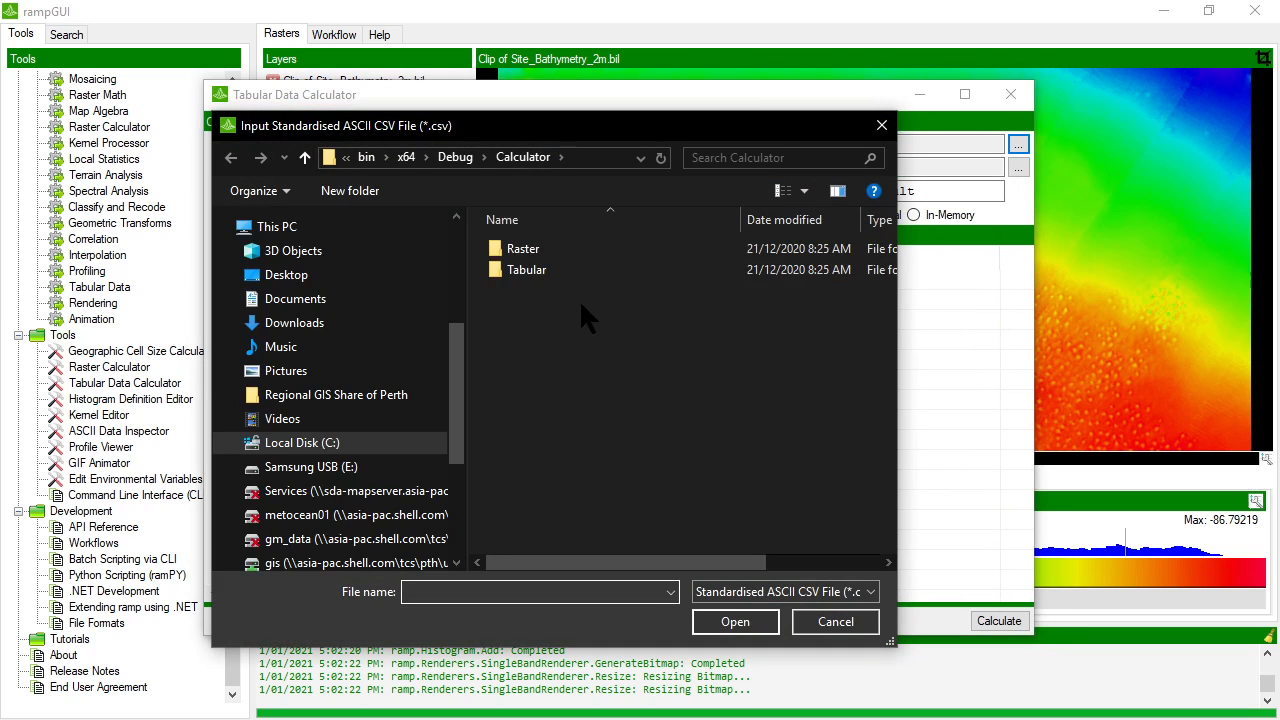
{"action": "double_click", "coordinate": [524, 269]}
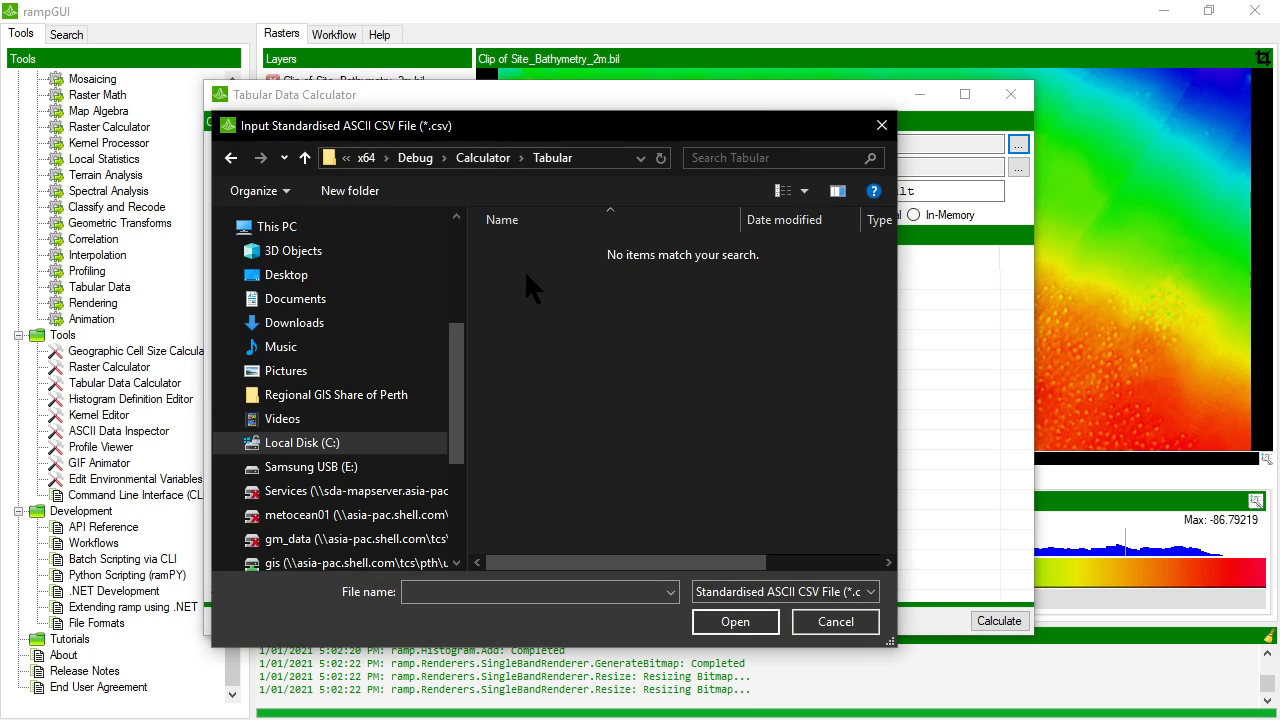
{"action": "left_click", "coordinate": [462, 165]}
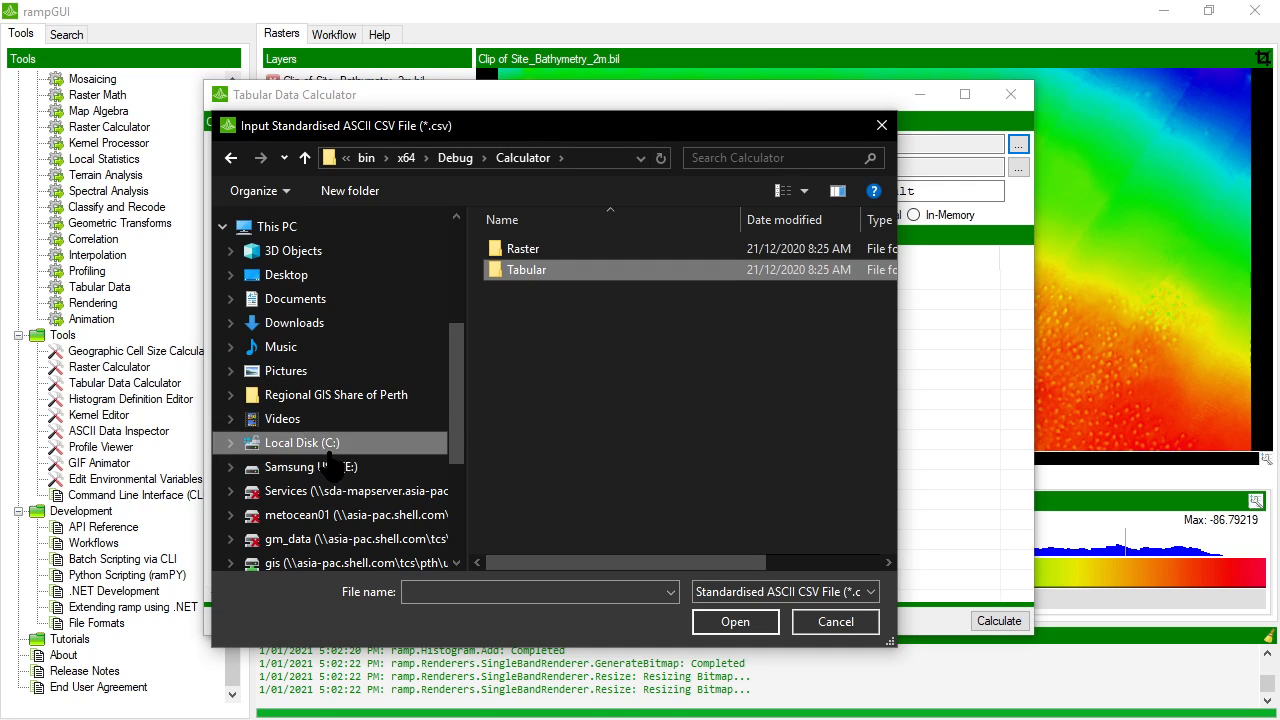
{"action": "scroll", "coordinate": [260, 315], "scroll_direction": "up", "scroll_amount": 1}
{"action": "scroll", "coordinate": [257, 313], "scroll_direction": "up", "scroll_amount": 1}
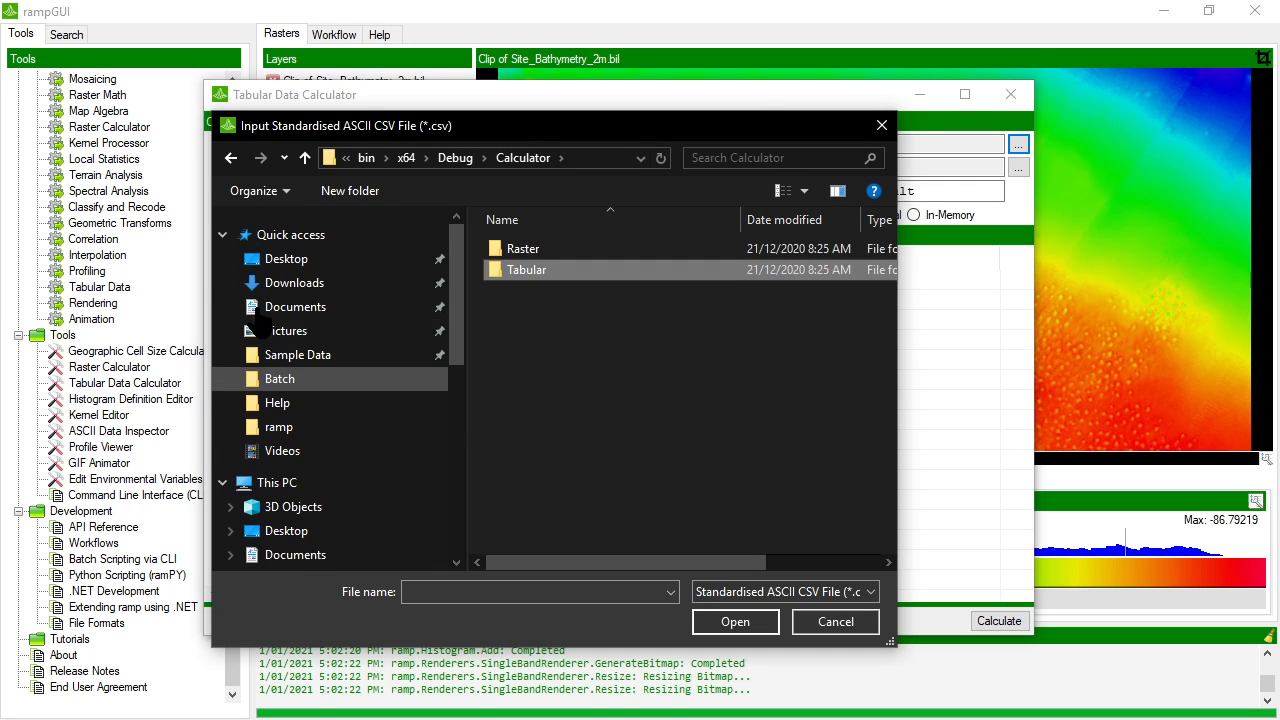
{"action": "left_click", "coordinate": [290, 354]}
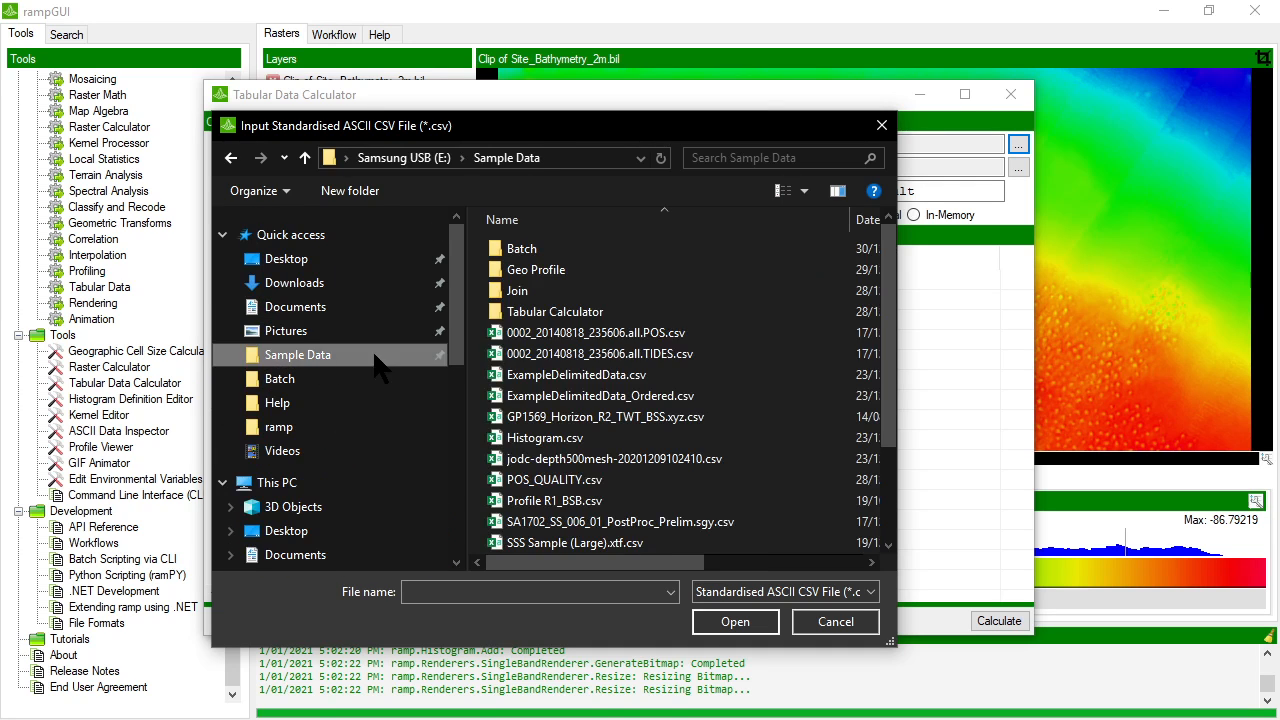
{"action": "double_click", "coordinate": [650, 332]}
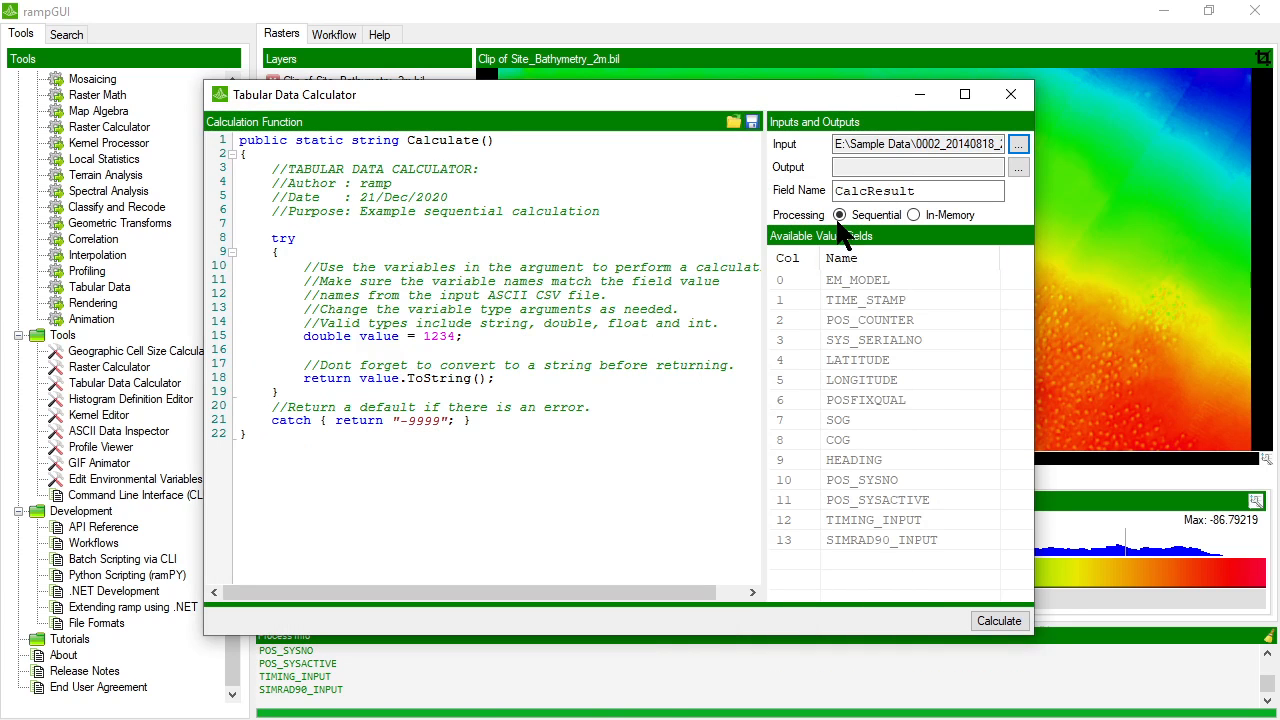
Step: Examine the available value fields of the input CSV and the output field name setting
{"action": "left_click", "coordinate": [885, 280]}
{"action": "left_click", "coordinate": [866, 318]}
{"action": "left_click", "coordinate": [862, 380]}
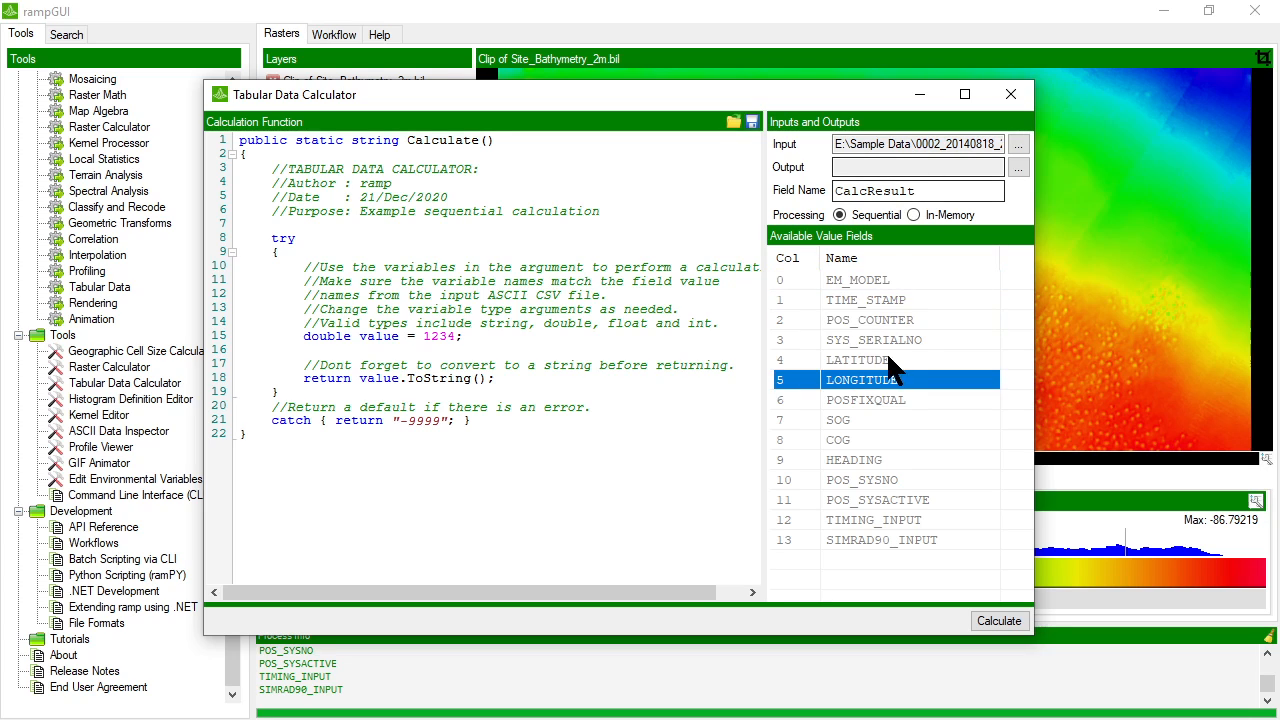
{"action": "left_click", "coordinate": [885, 360]}
{"action": "left_click", "coordinate": [877, 442]}
{"action": "left_click", "coordinate": [876, 503]}
{"action": "left_click", "coordinate": [874, 418]}
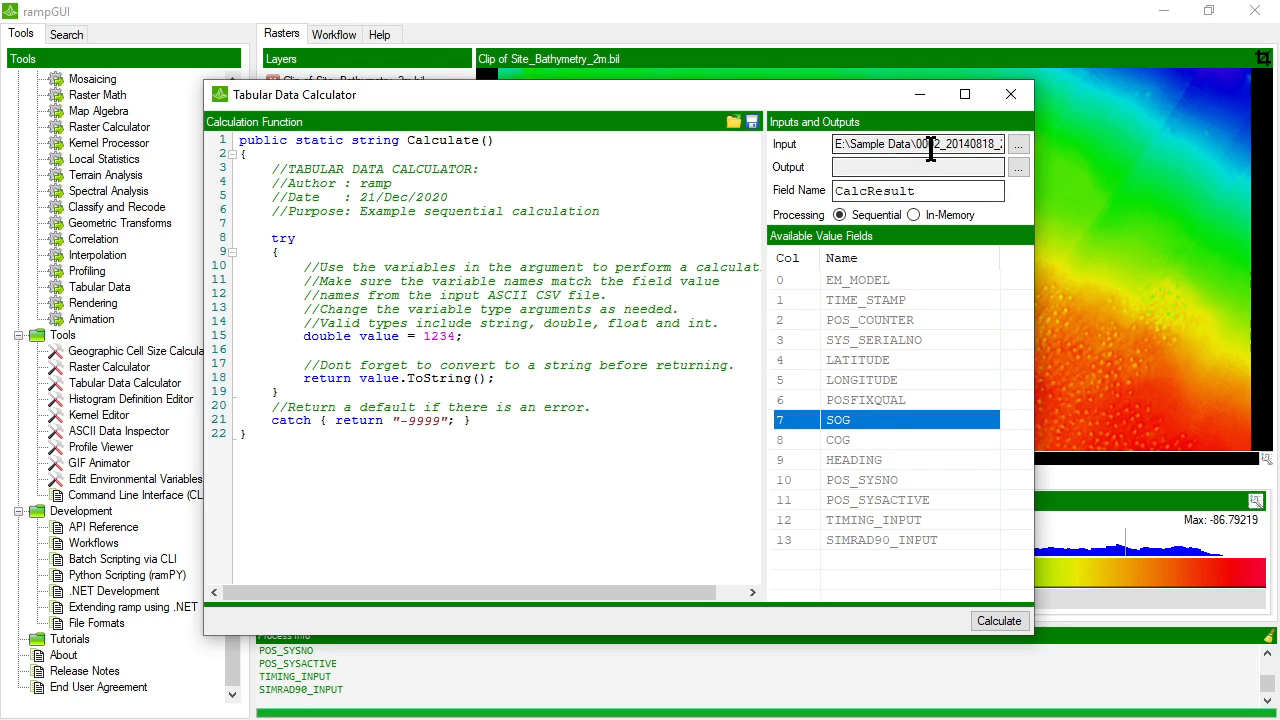
{"action": "left_click_drag", "start_coordinate": [937, 188], "coordinate": [836, 190]}
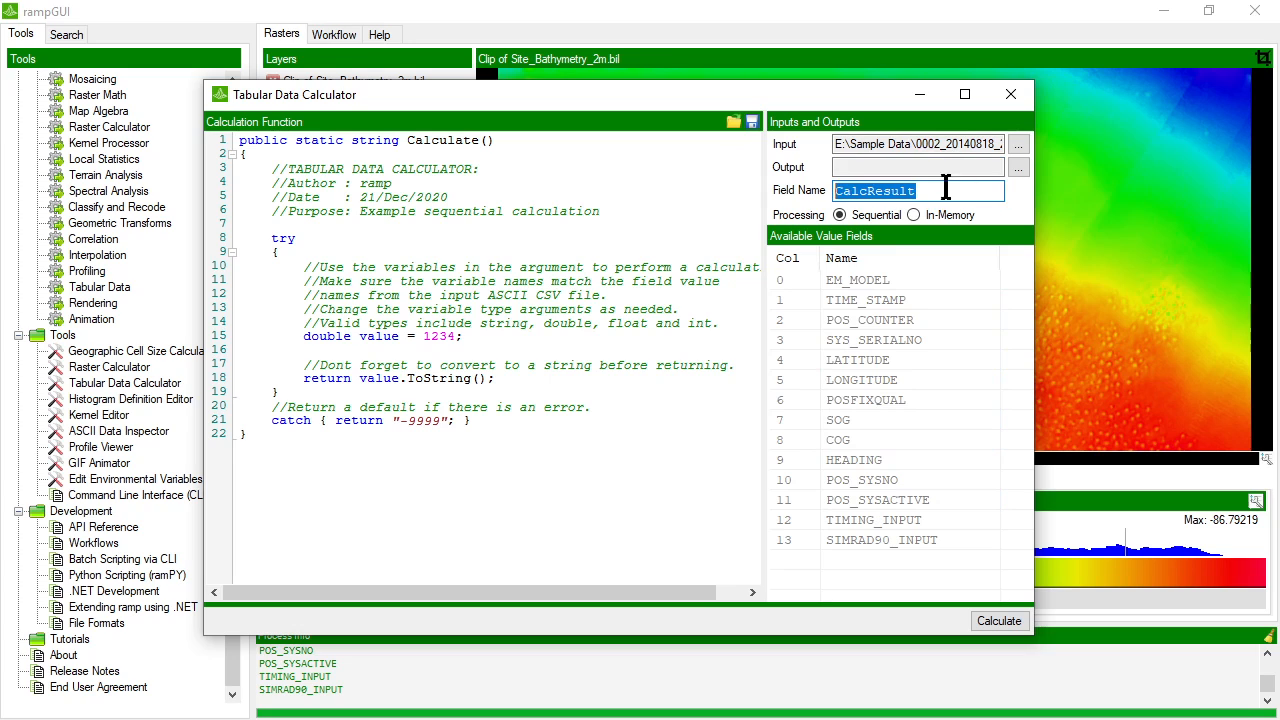
{"action": "left_click", "coordinate": [943, 190]}
{"action": "left_click", "coordinate": [866, 297]}
{"action": "left_click", "coordinate": [867, 280]}
{"action": "left_click", "coordinate": [852, 358]}
{"action": "left_click", "coordinate": [859, 458]}
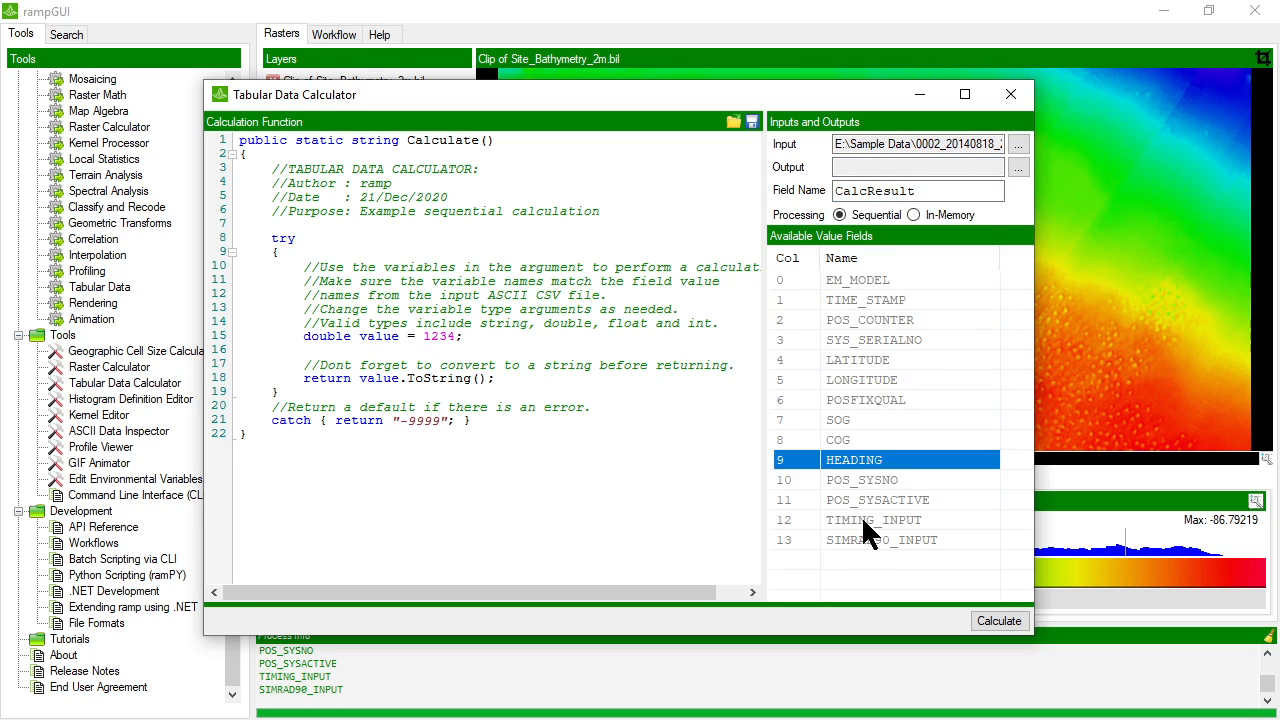
{"action": "left_click", "coordinate": [852, 537]}
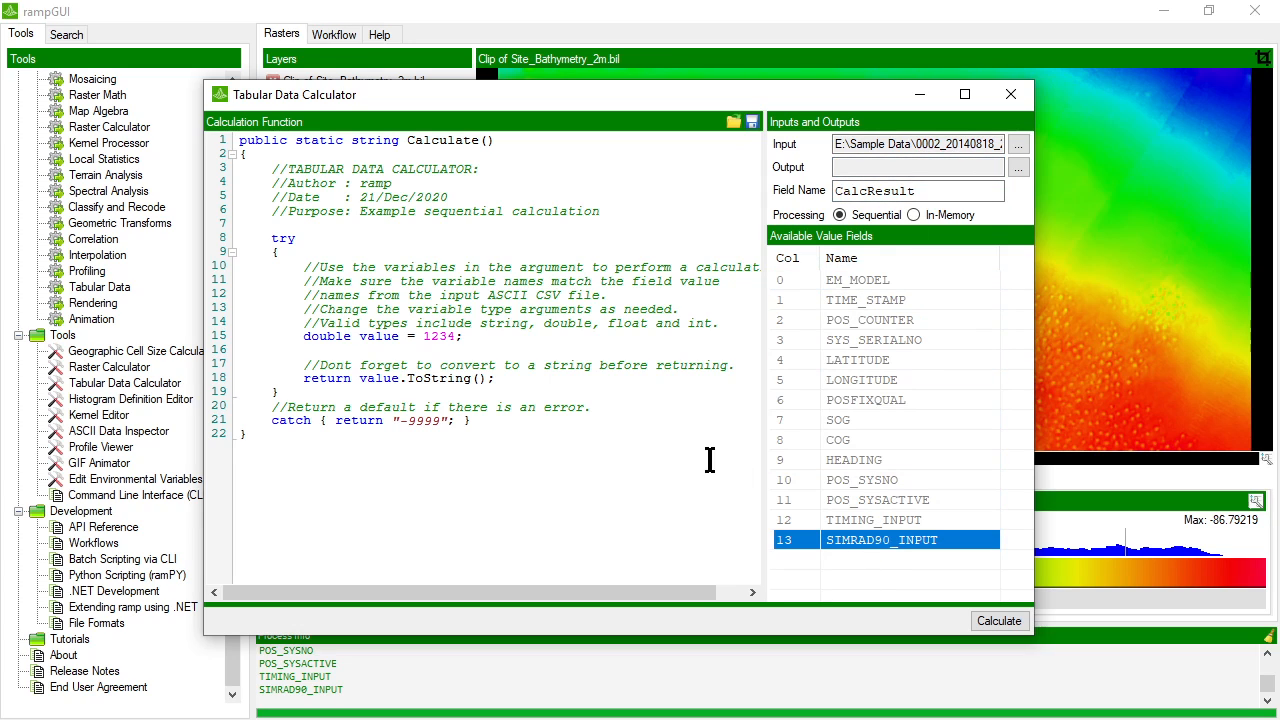
Step: Declare the arguments double LATITUDE and string val in the Calculate function's signature
{"action": "left_click", "coordinate": [489, 140]}
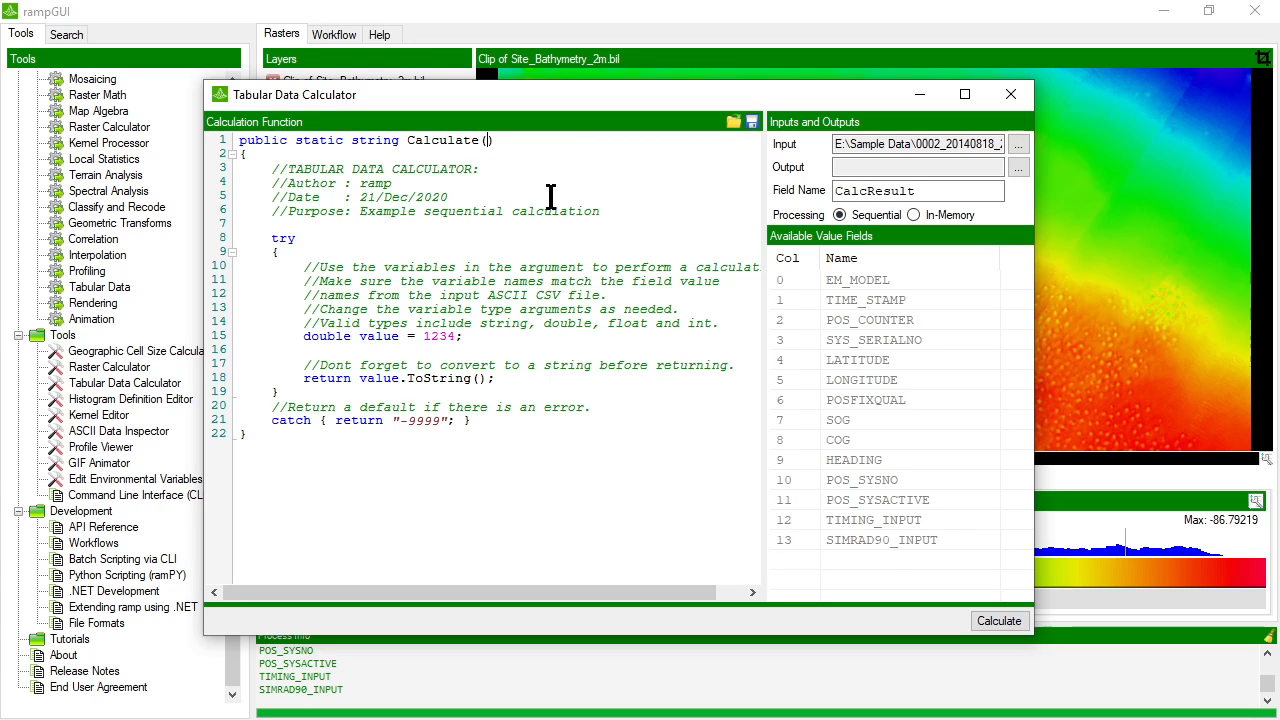
{"action": "type", "text": "double L"}
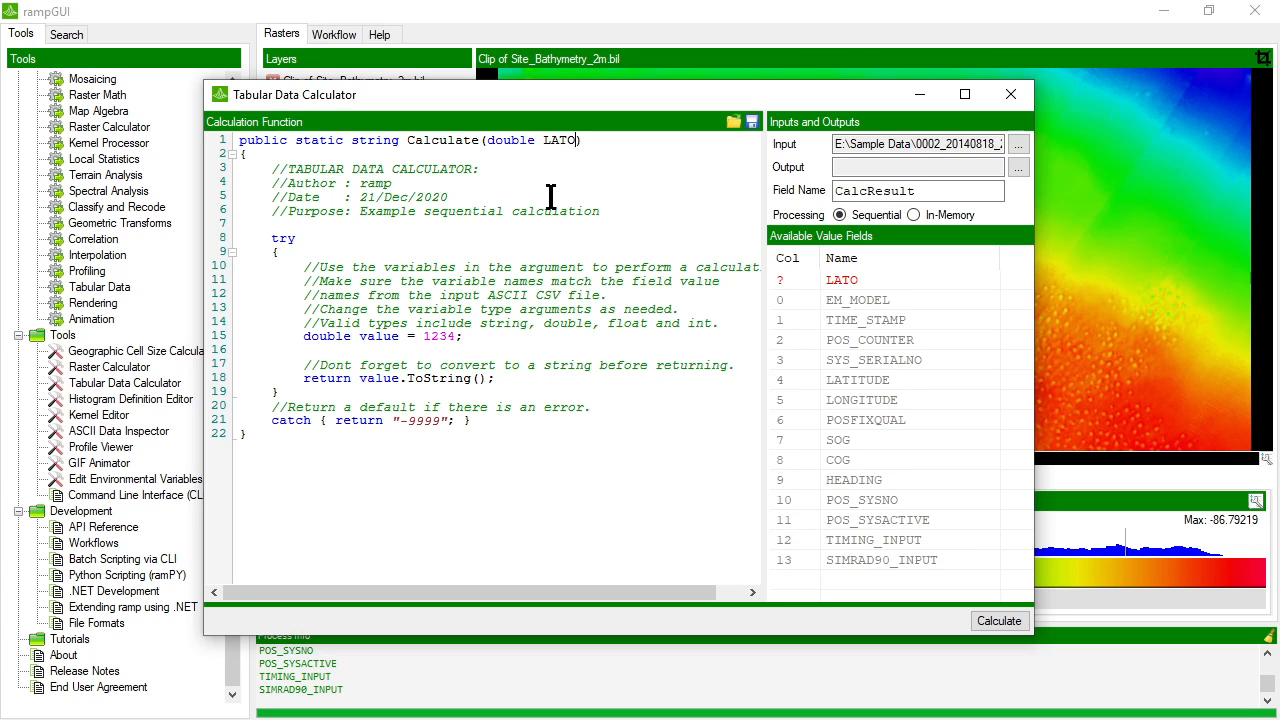
{"action": "type", "text": "ATO"}
{"action": "key", "text": "BackSpace"}
{"action": "type", "text": "ITUDE"}
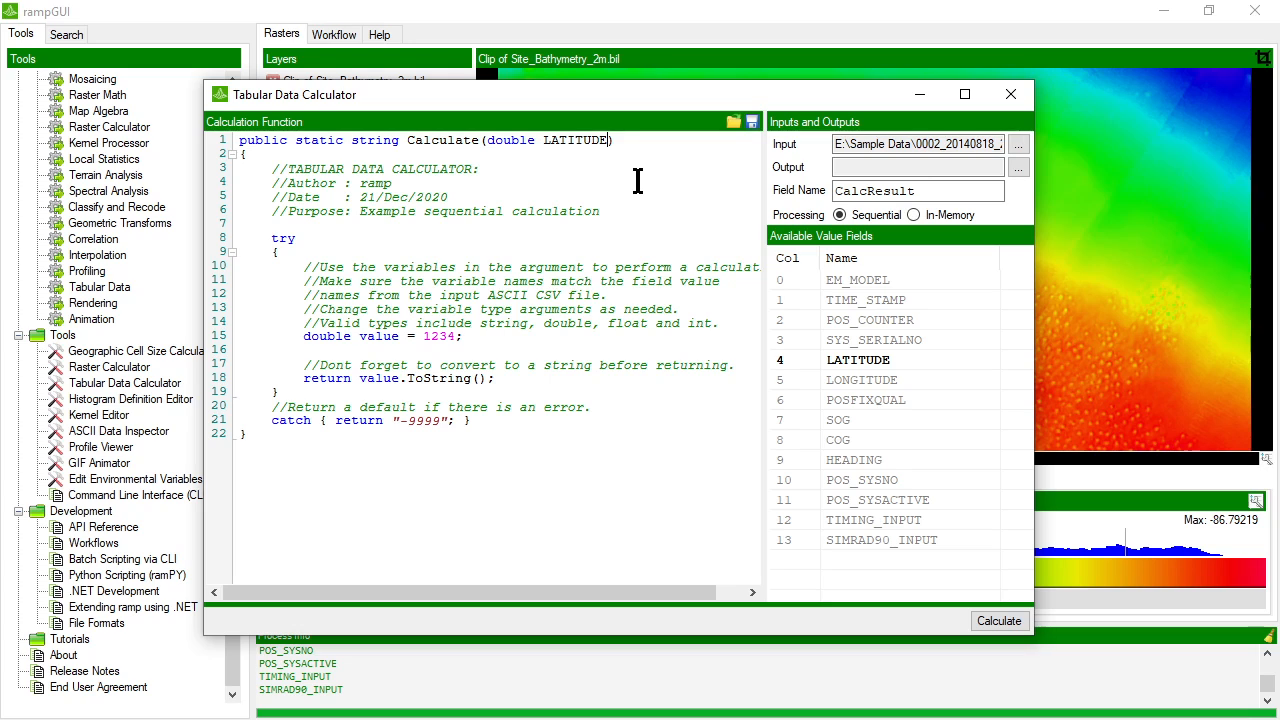
{"action": "type", "text": ", string val"}
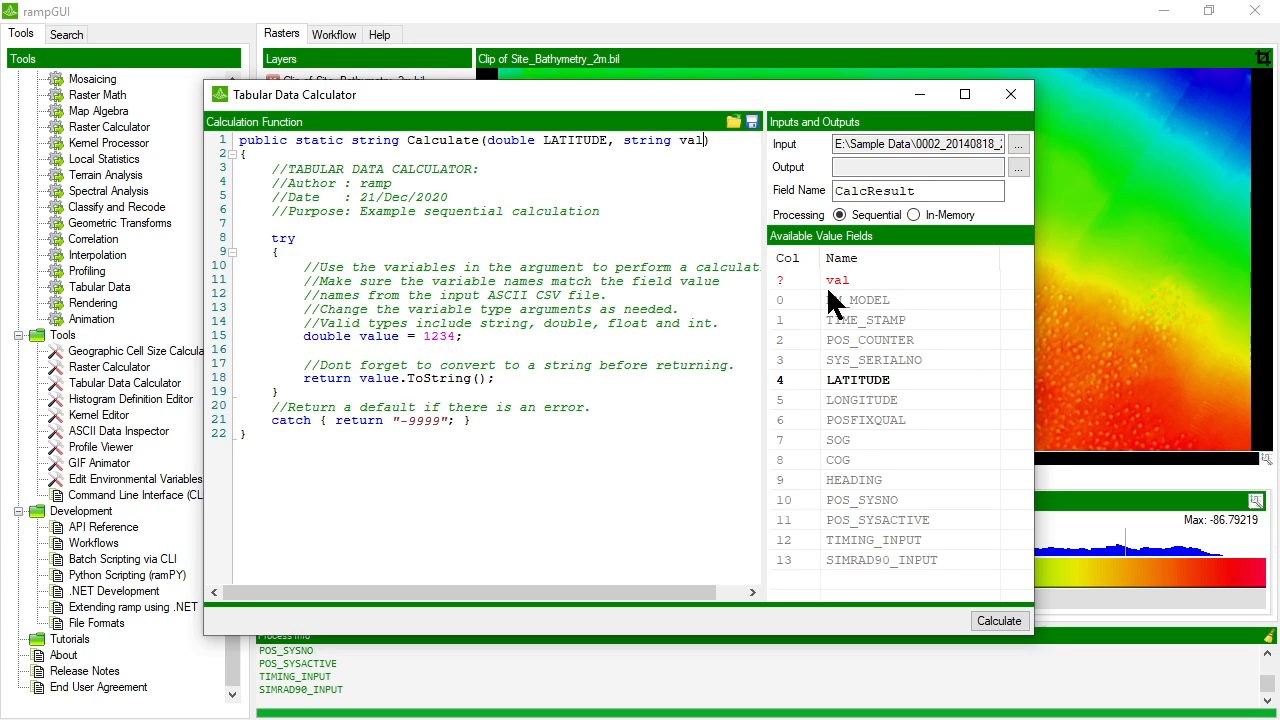
Step: Switch the processing mode to In-Memory, load its sample code, and widen the code area
{"action": "left_click", "coordinate": [881, 167]}
{"action": "left_click", "coordinate": [925, 218]}
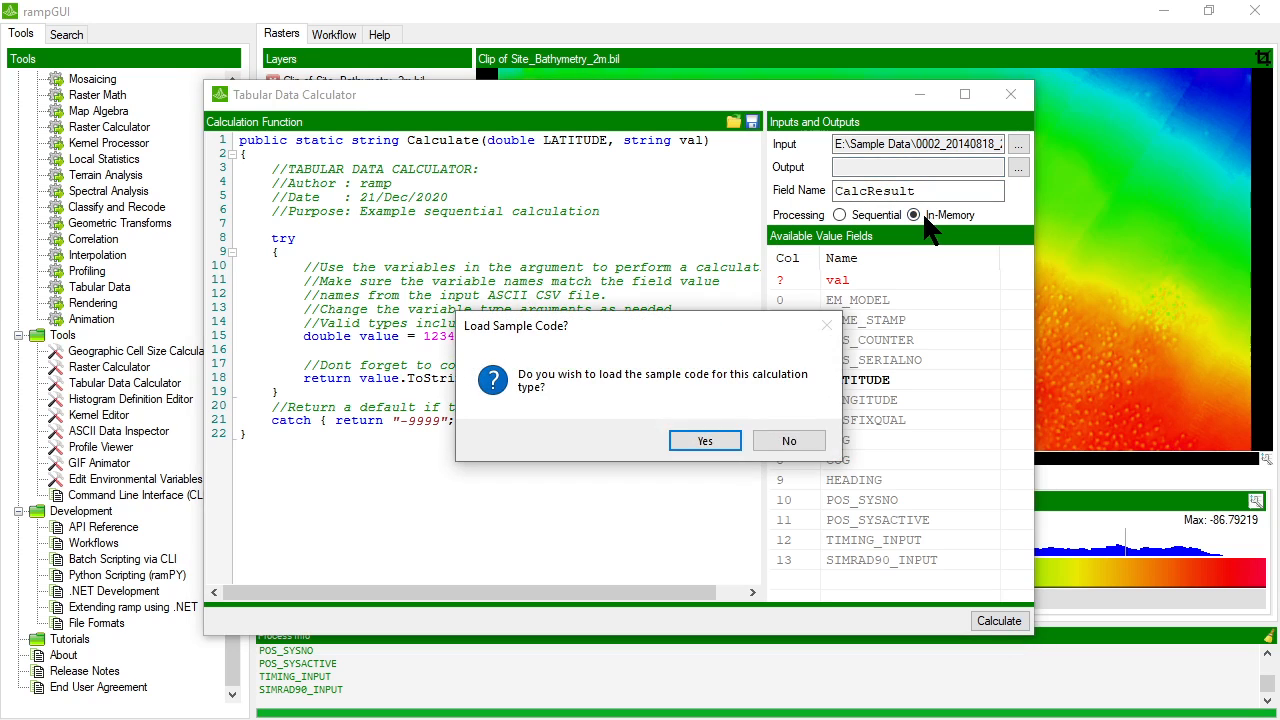
{"action": "left_click", "coordinate": [705, 442]}
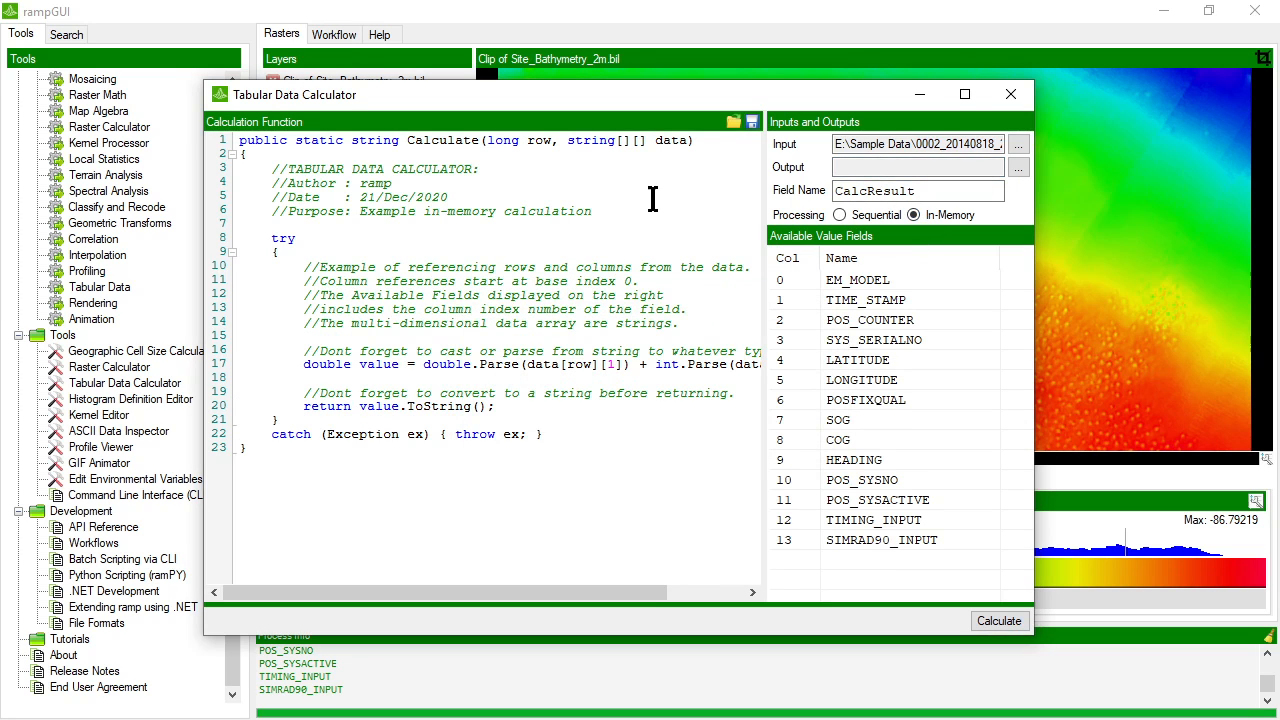
{"action": "left_click_drag", "start_coordinate": [765, 262], "coordinate": [801, 278]}
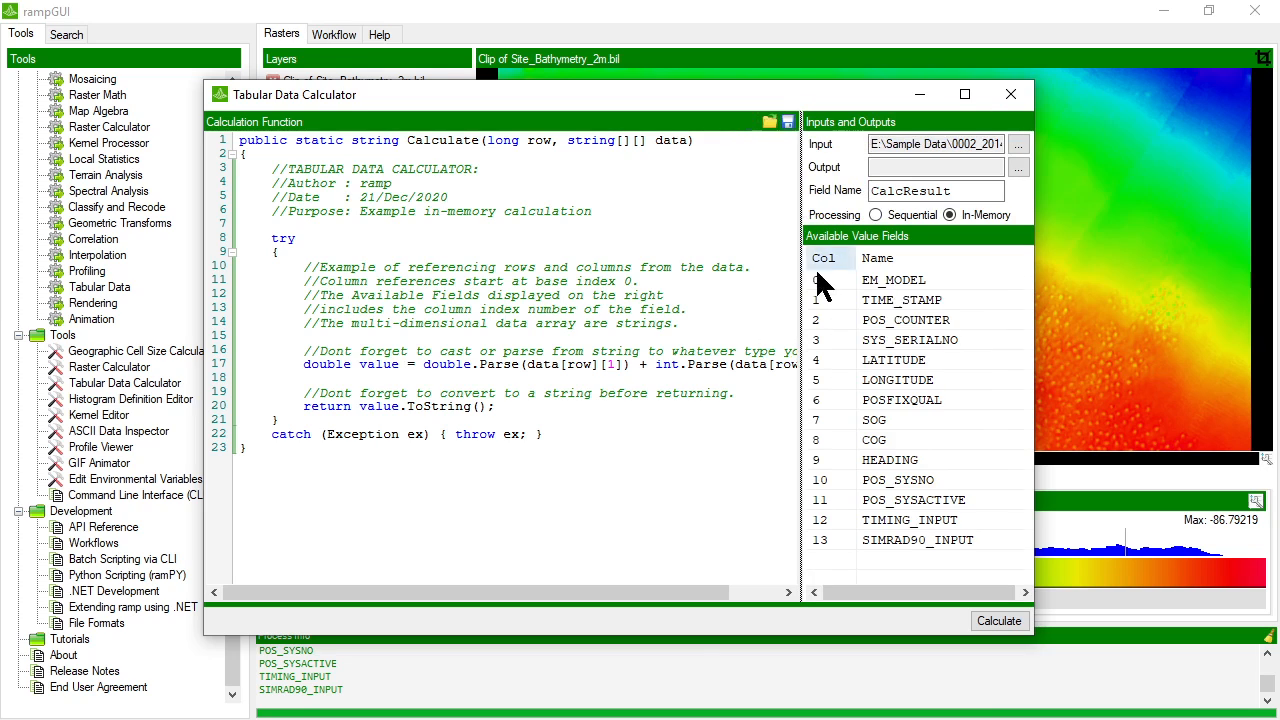
Step: Compare the value fields' column numbers with the data[row][1] reference in the sample code, and close the Tabular Data Calculator
{"action": "left_click", "coordinate": [894, 502]}
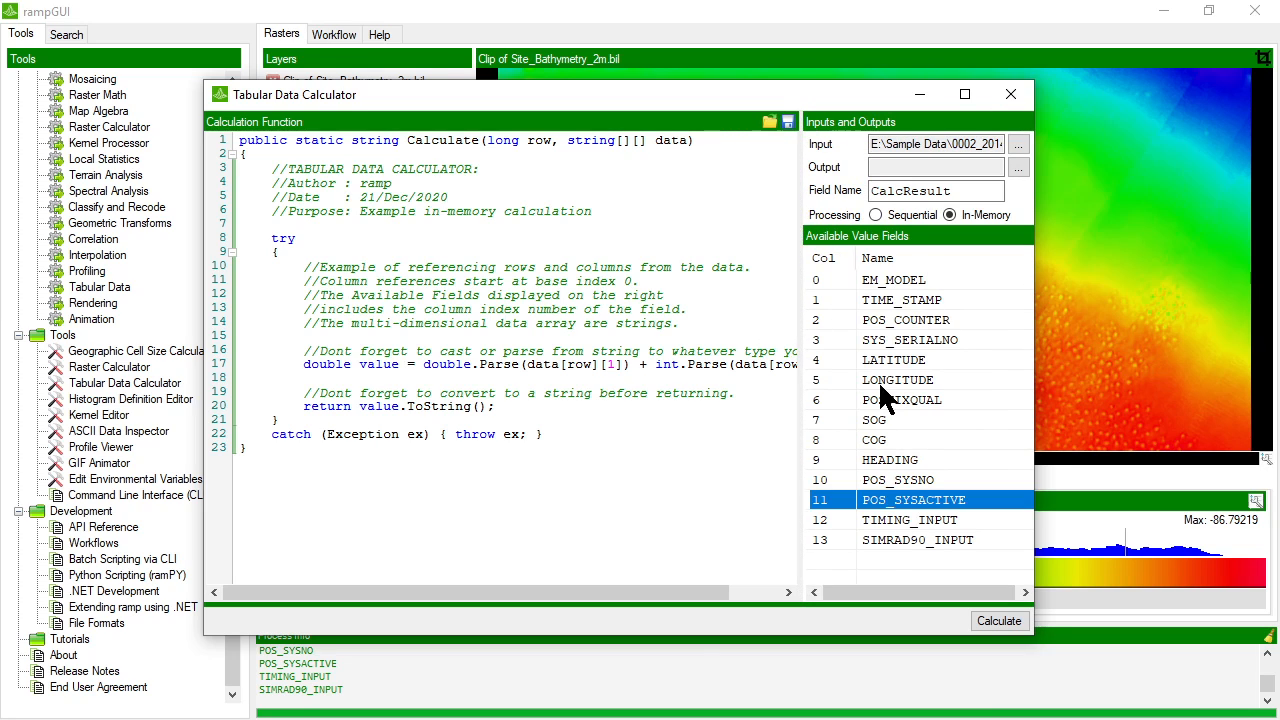
{"action": "left_click", "coordinate": [870, 342]}
{"action": "left_click", "coordinate": [826, 381]}
{"action": "left_click", "coordinate": [828, 440]}
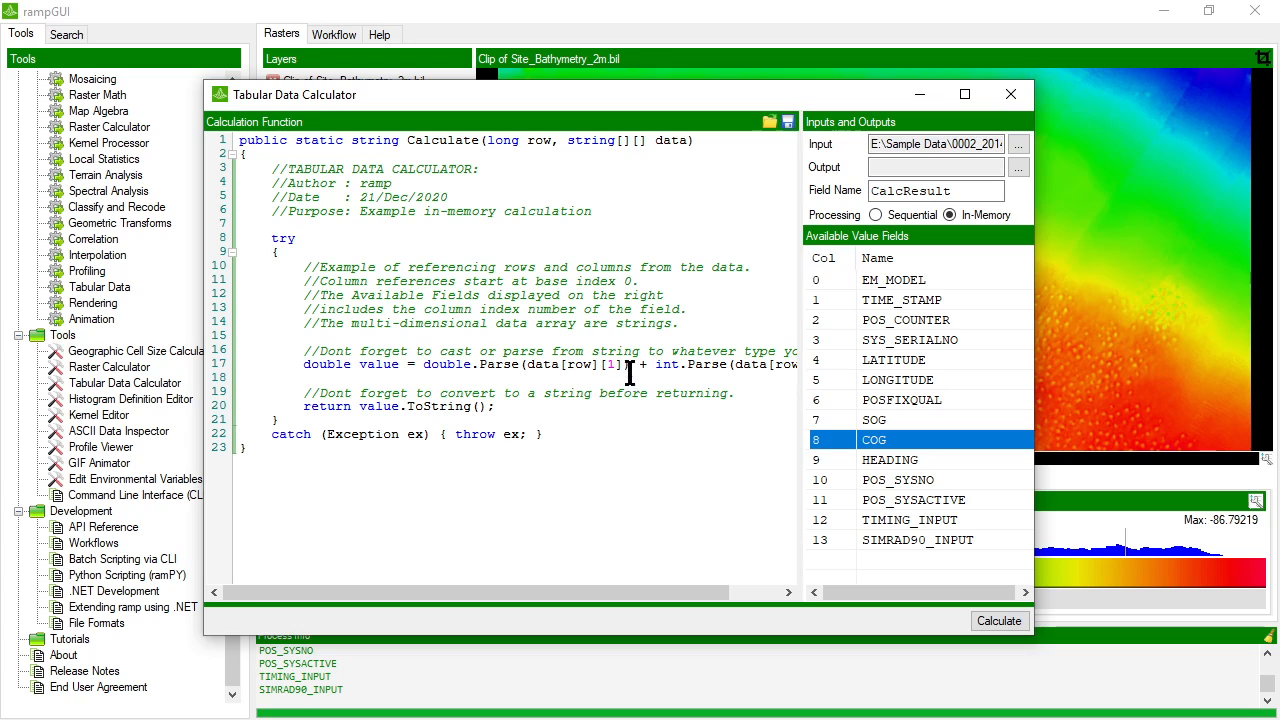
{"action": "left_click", "coordinate": [630, 366]}
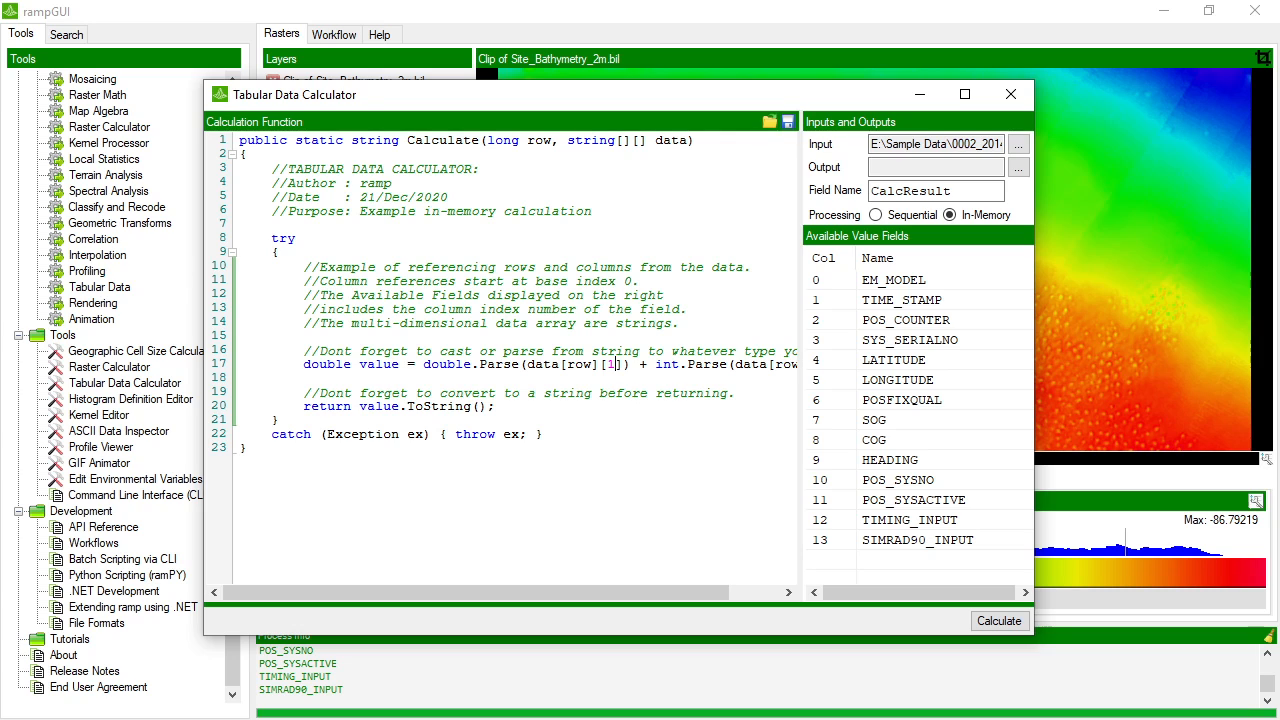
{"action": "left_click", "coordinate": [1010, 94]}
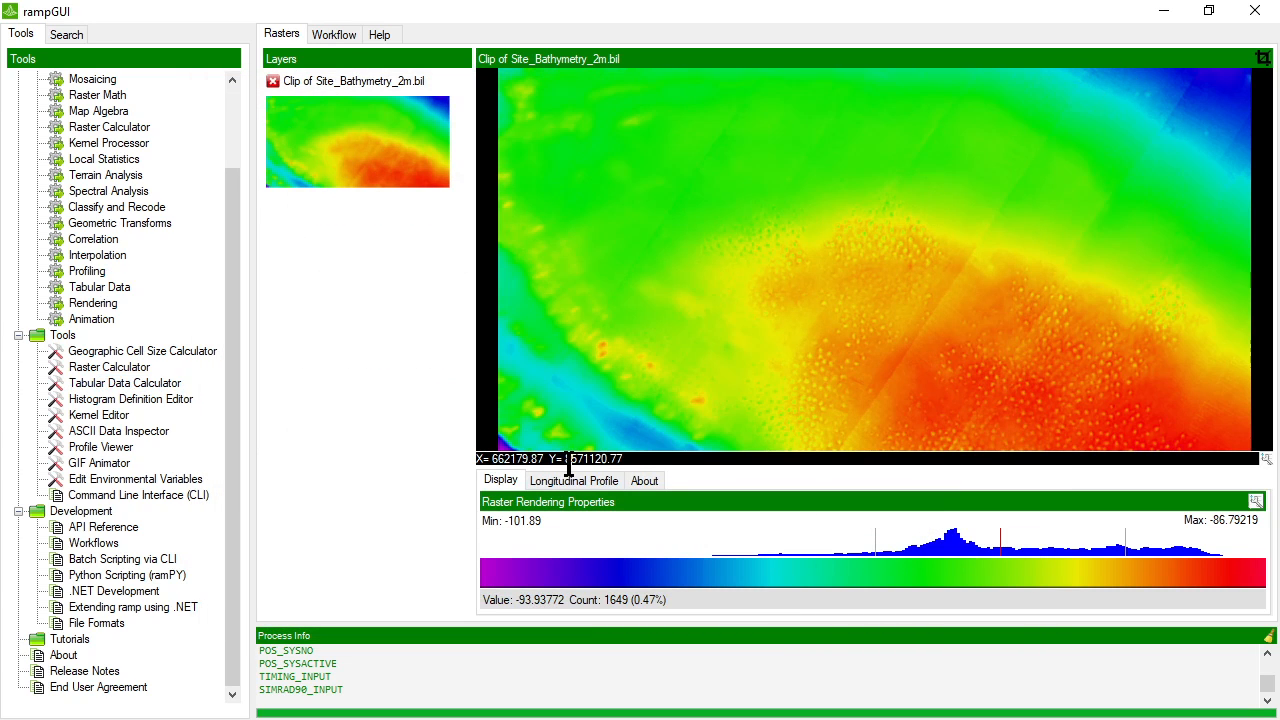
Step: Enlarge the raster details area and examine the Raster Information for Clip of Site_Bathymetry_2m.bil, highlighting its skewness statistic
{"action": "left_click_drag", "start_coordinate": [568, 465], "coordinate": [650, 305]}
{"action": "left_click", "coordinate": [645, 380]}
{"action": "scroll", "coordinate": [704, 495], "scroll_direction": "right", "scroll_amount": 1}
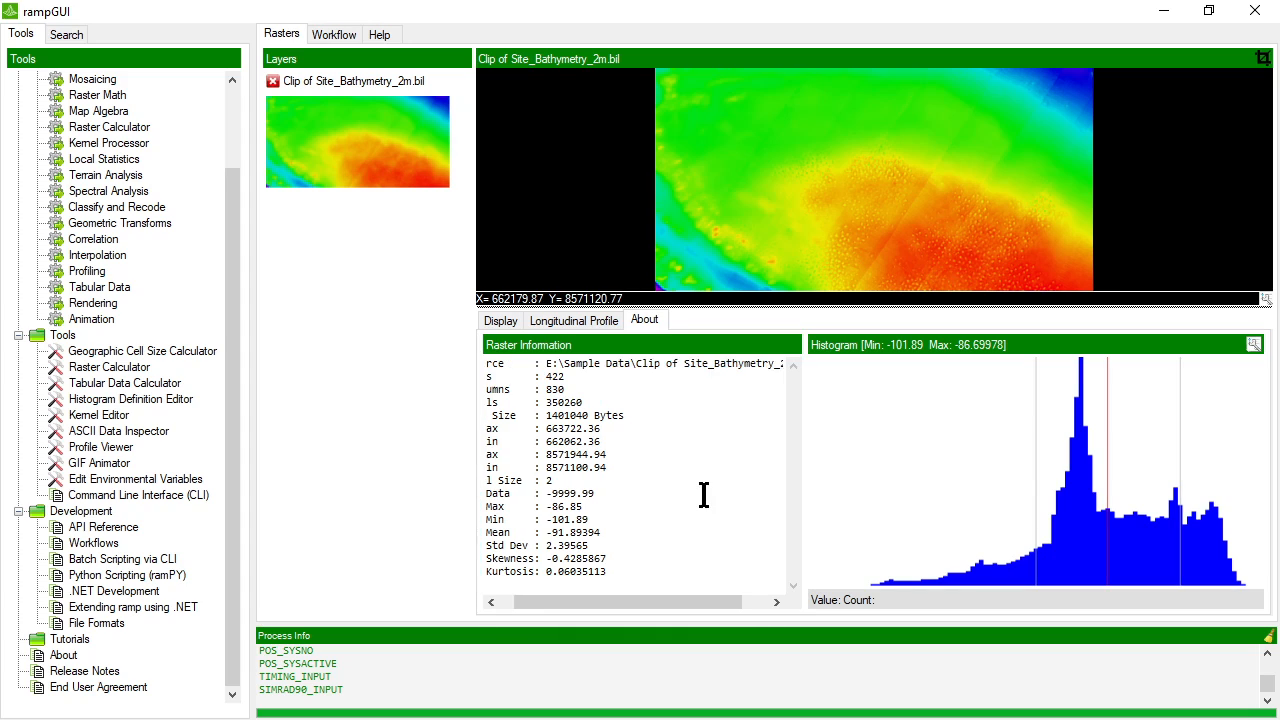
{"action": "left_click", "coordinate": [626, 567]}
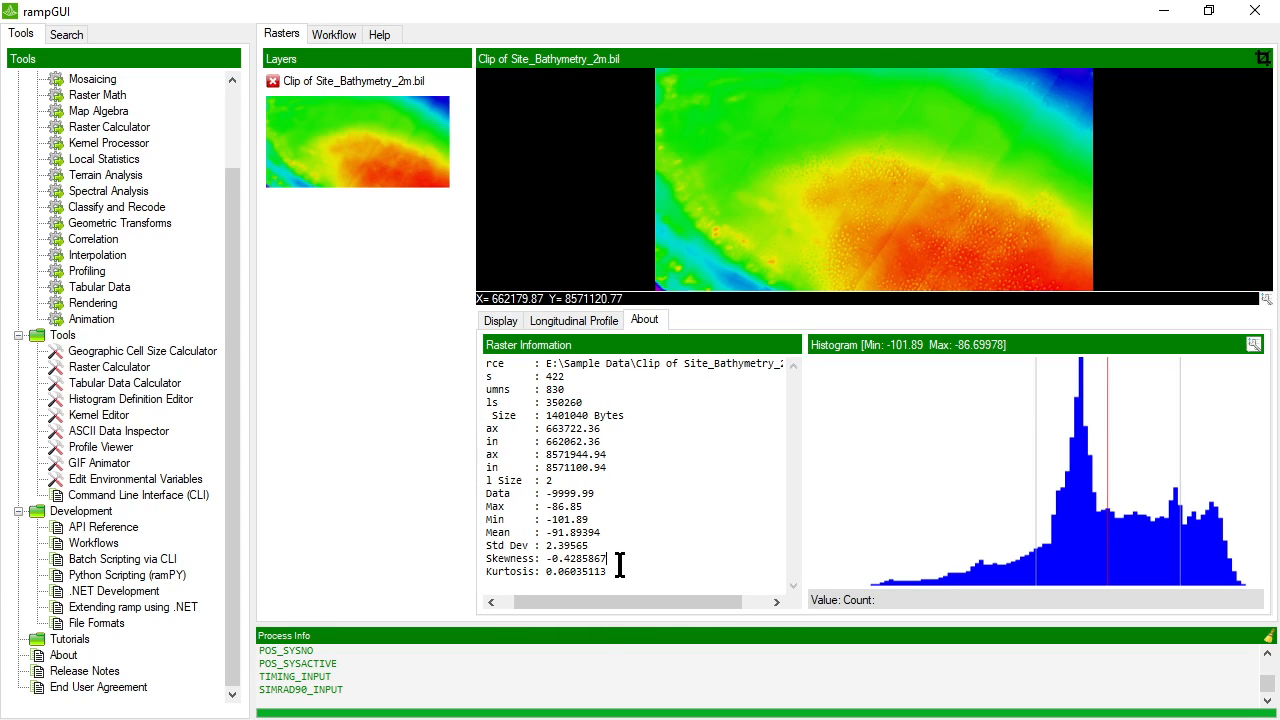
{"action": "left_click_drag", "start_coordinate": [620, 560], "coordinate": [491, 562]}
{"action": "left_click", "coordinate": [637, 561]}
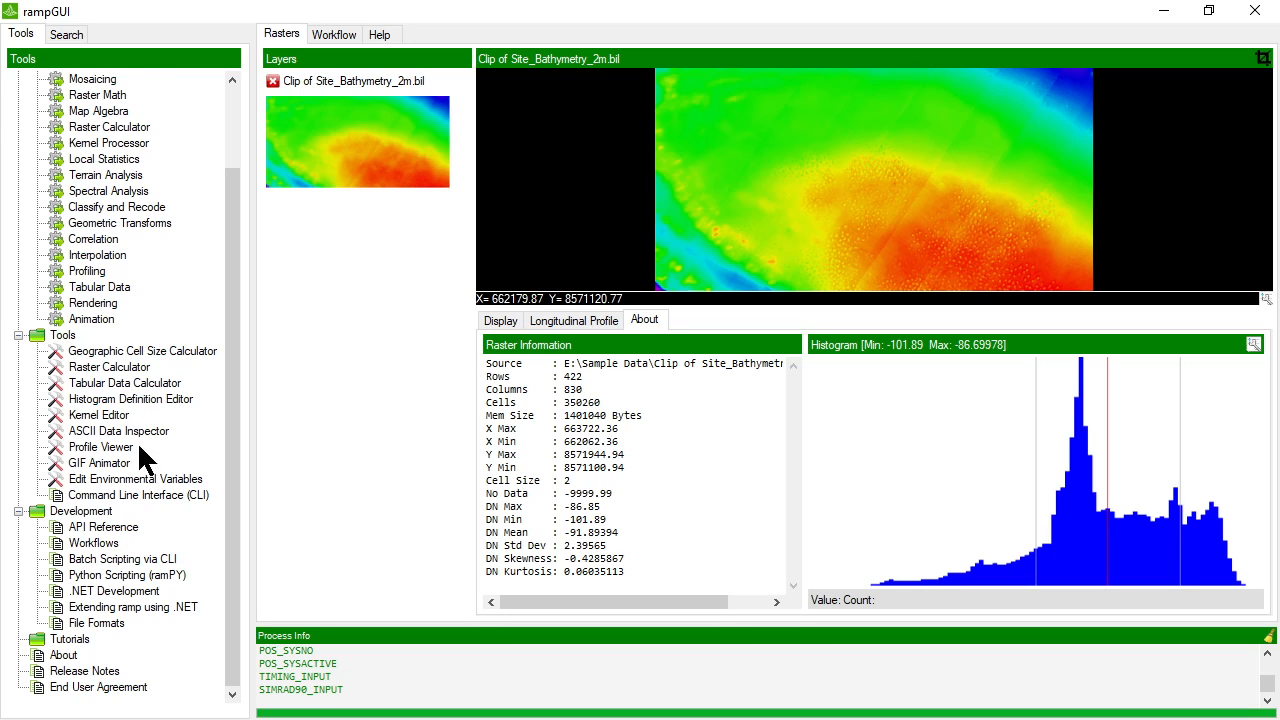
Step: Open the Local Statistics processes, view the properties of Localised Skewness (Kernel), and close the dialog without running it
{"action": "scroll", "coordinate": [155, 375], "scroll_direction": "up", "scroll_amount": 2}
{"action": "double_click", "coordinate": [103, 257]}
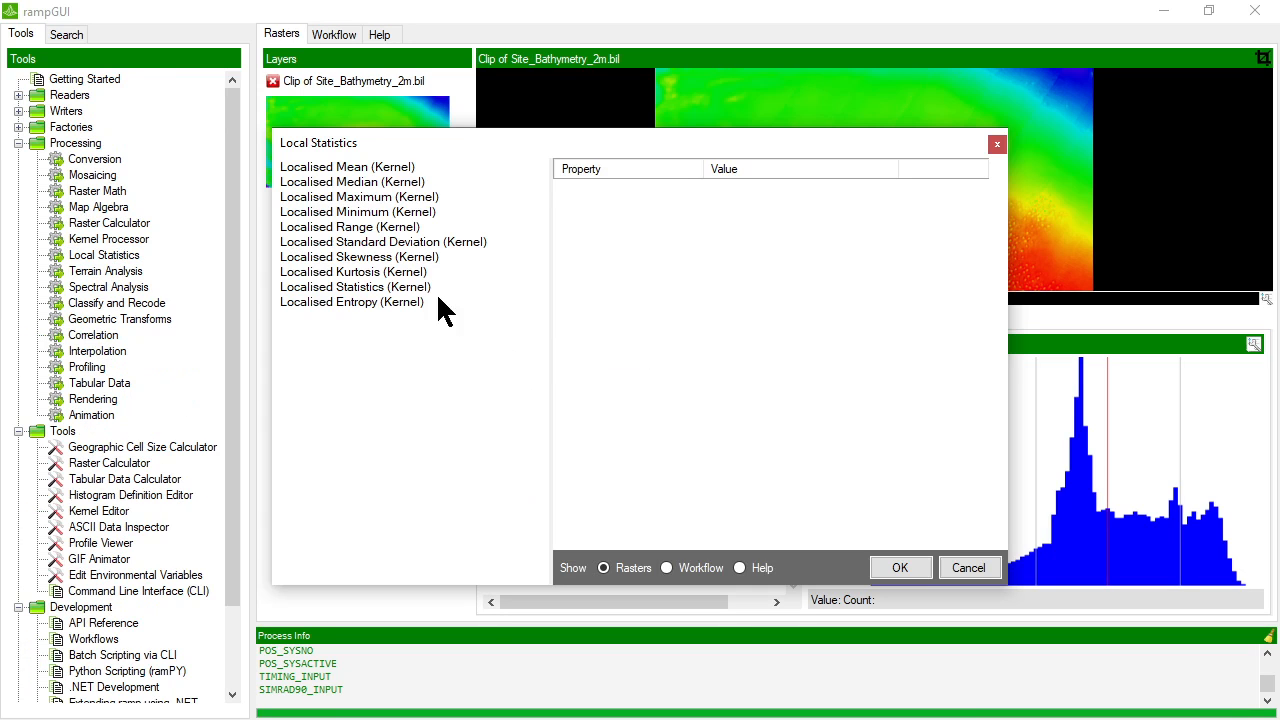
{"action": "left_click", "coordinate": [364, 287]}
{"action": "key", "text": "Up"}
{"action": "key", "text": "Up"}
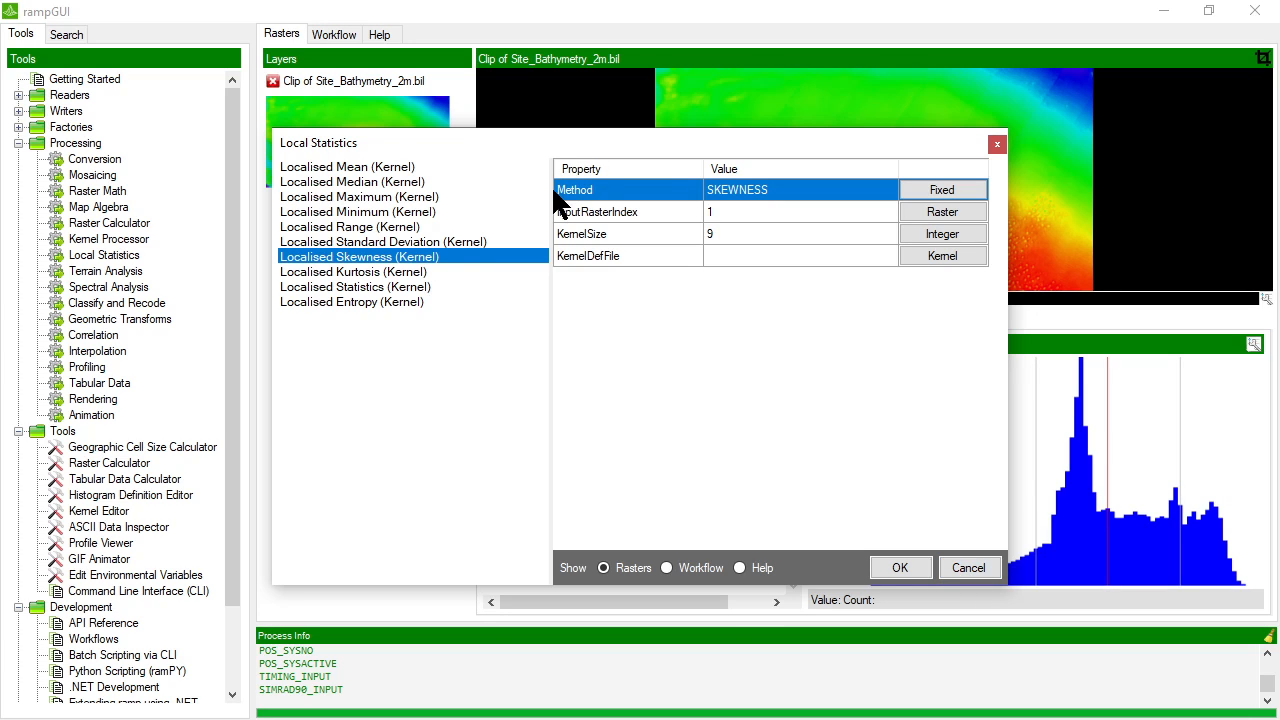
{"action": "left_click", "coordinate": [968, 568]}
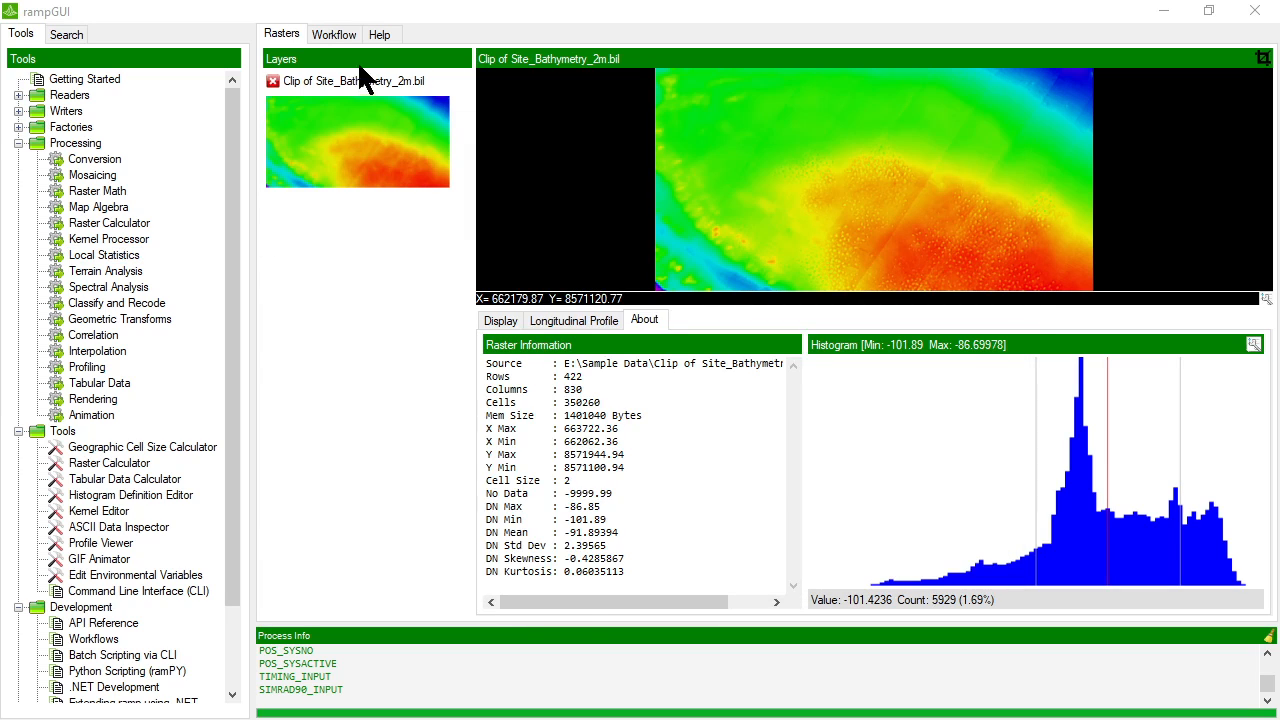
Step: Open the saved workflow file workflow.rwf from the Sample Data folder
{"action": "left_click", "coordinate": [333, 36]}
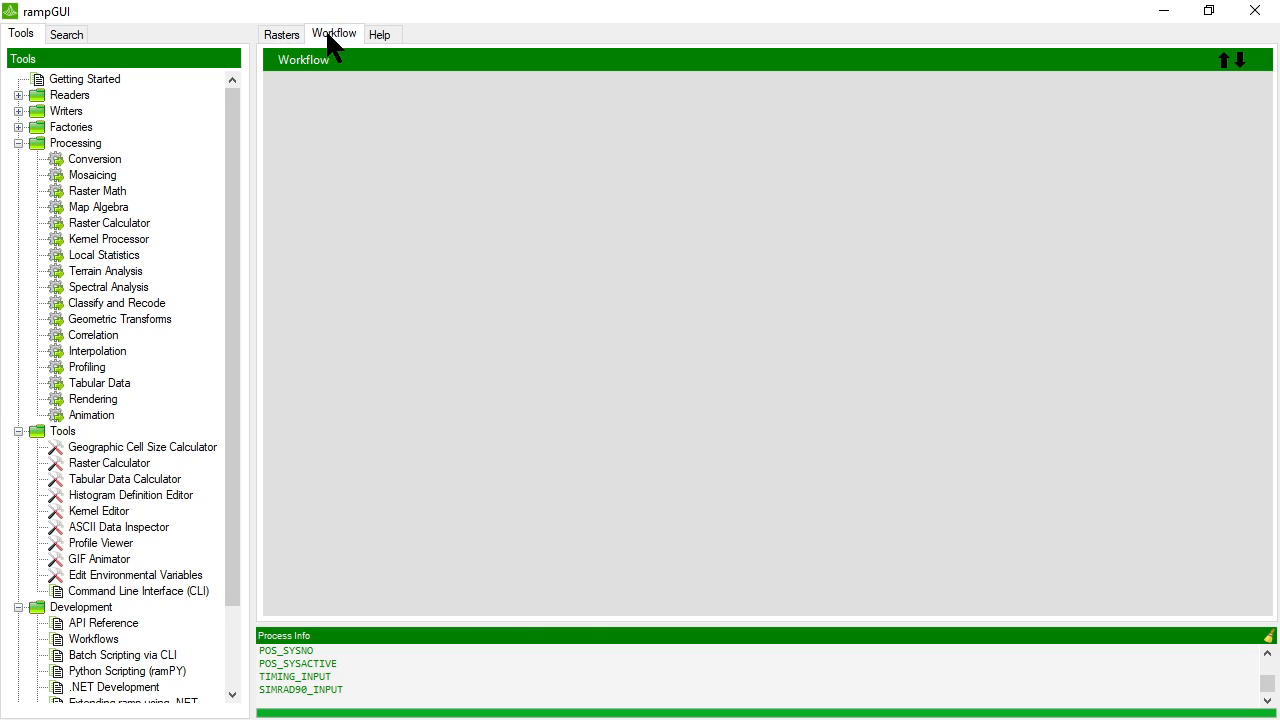
{"action": "left_click", "coordinate": [300, 62]}
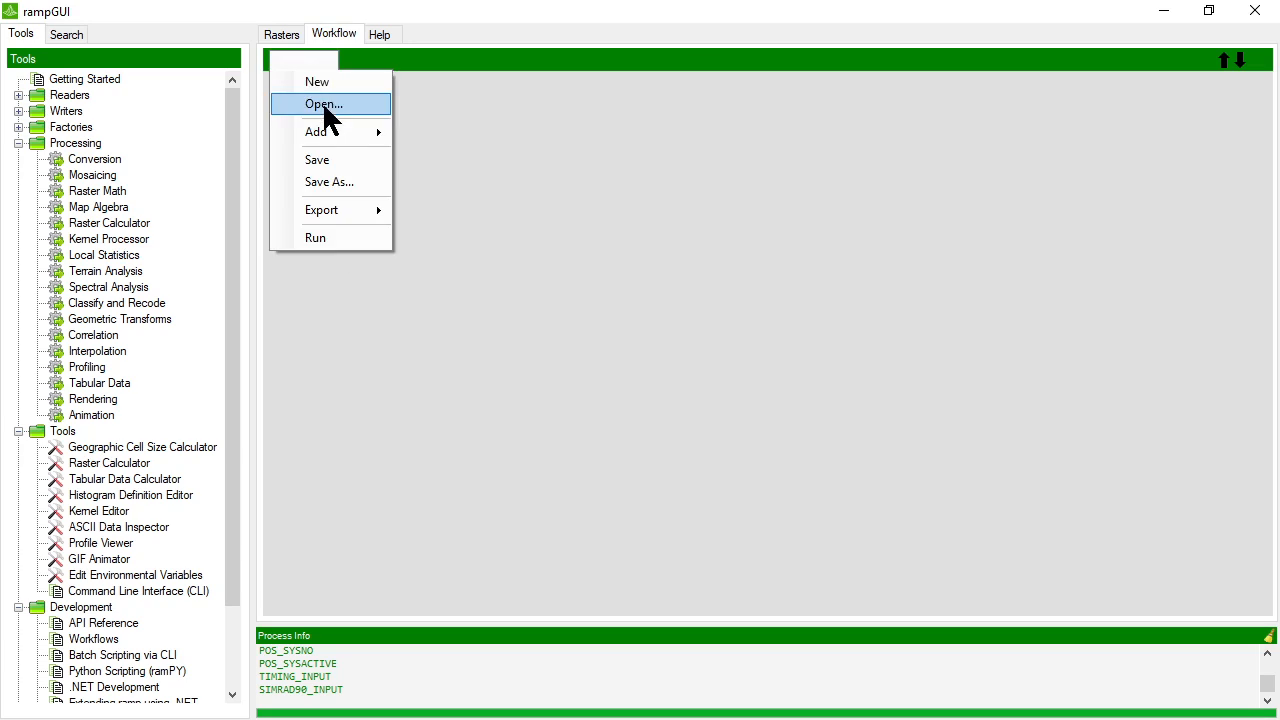
{"action": "left_click", "coordinate": [324, 104]}
{"action": "double_click", "coordinate": [329, 247]}
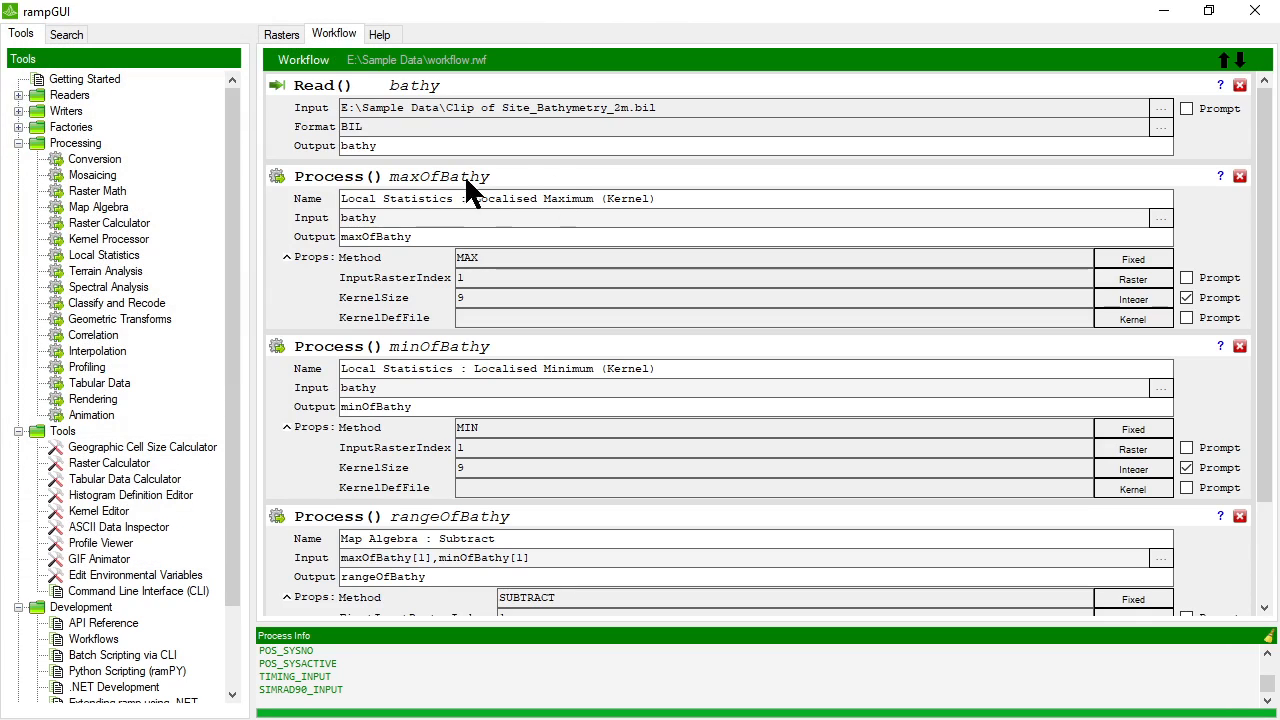
Step: View the workflow's export formats, including the C# .NET project and compile options
{"action": "left_click", "coordinate": [300, 60]}
{"action": "mouse_move", "coordinate": [340, 222]}
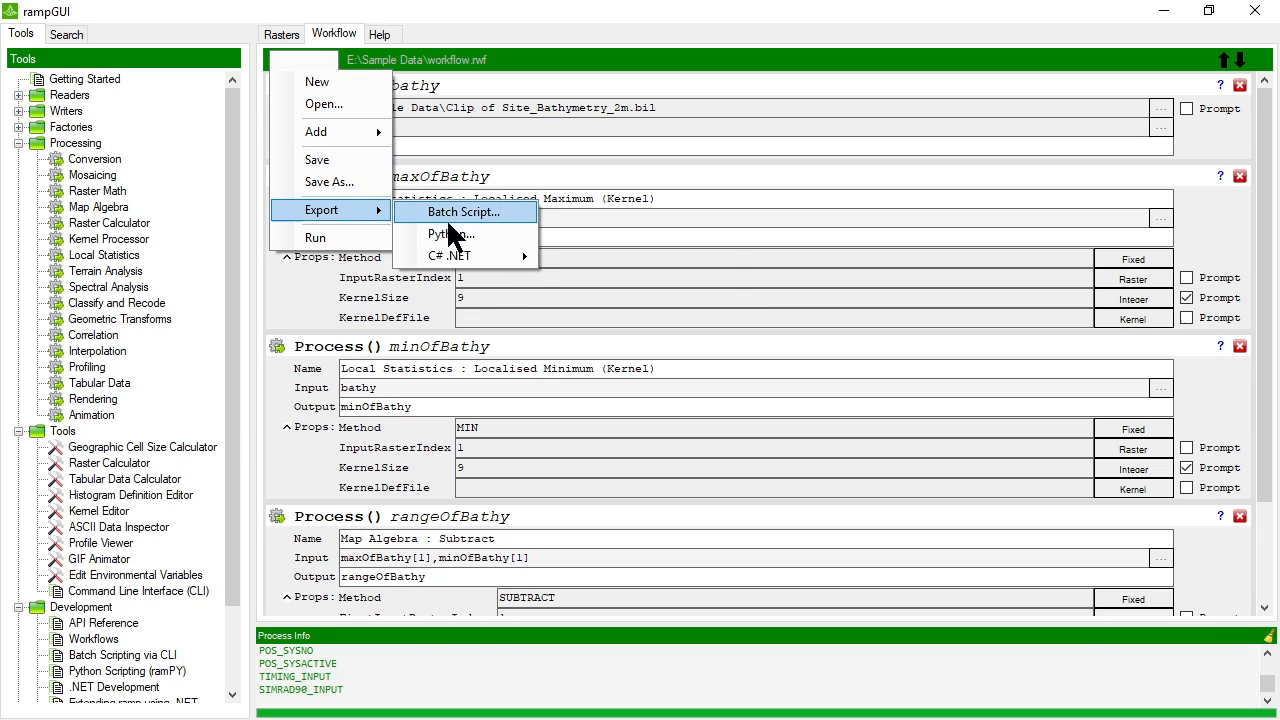
{"action": "mouse_move", "coordinate": [458, 252]}
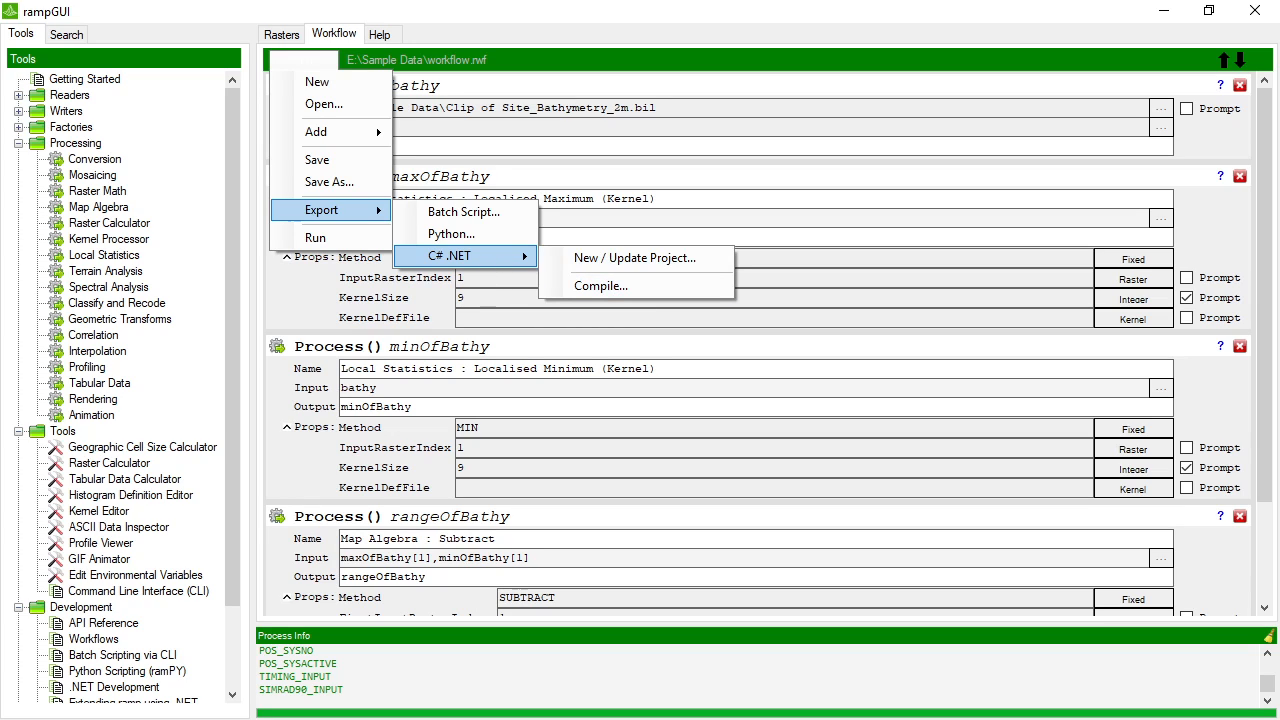
Step: Compare the properties of Mosaic In-Memory Rasters and Mosaic Folder of Raster Files in the Mosaicing processes, and close without running either
{"action": "key", "text": "Escape"}
{"action": "left_click", "coordinate": [88, 176]}
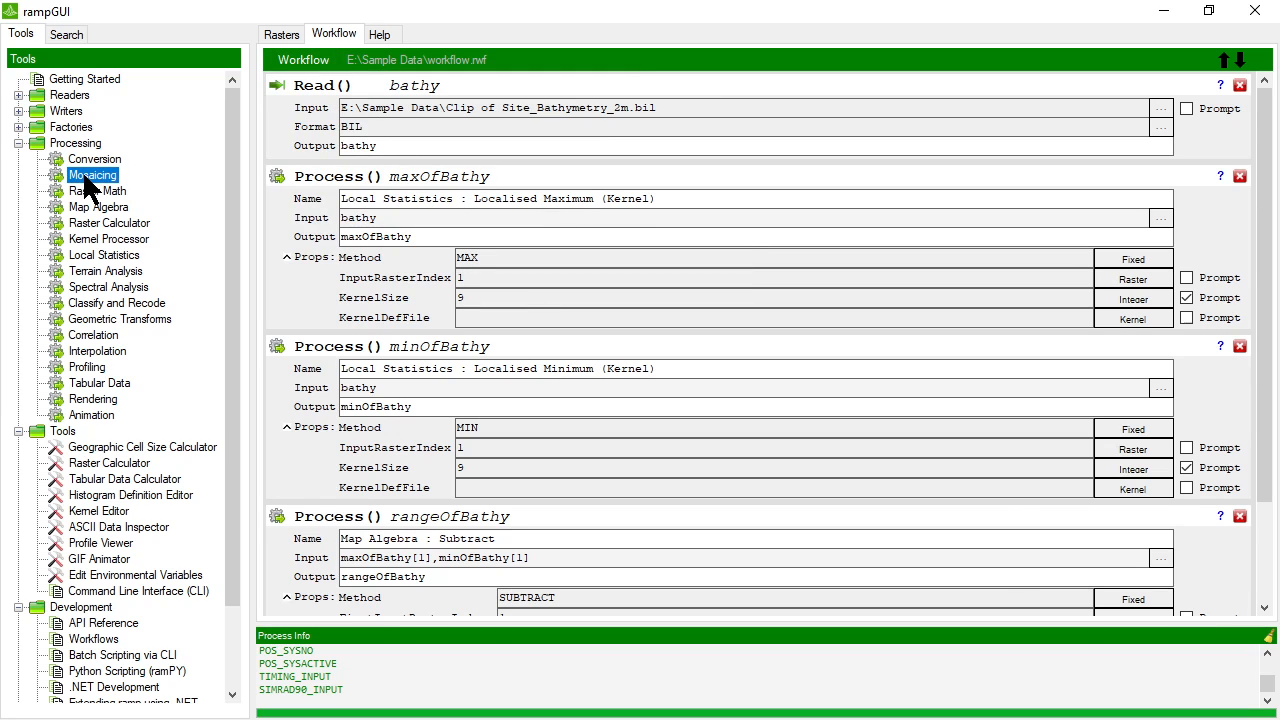
{"action": "left_click", "coordinate": [394, 169]}
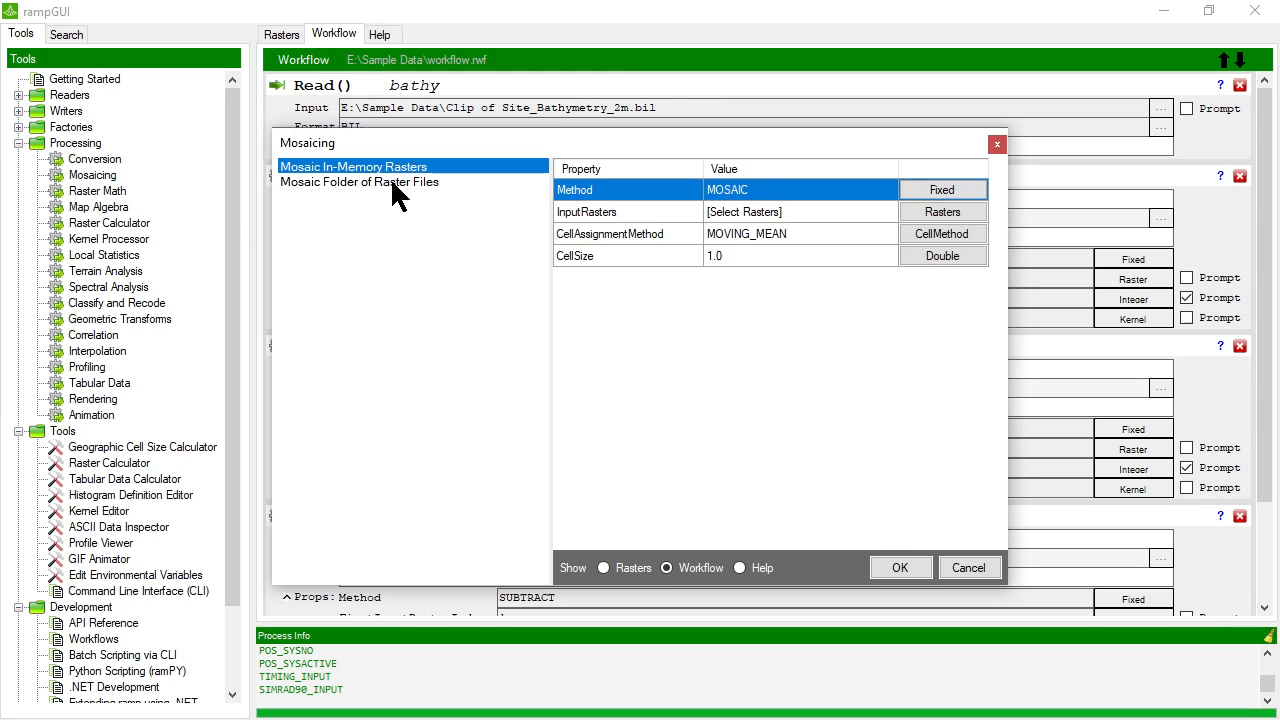
{"action": "left_click", "coordinate": [392, 181]}
{"action": "left_click", "coordinate": [392, 168]}
{"action": "left_click", "coordinate": [393, 181]}
{"action": "left_click", "coordinate": [393, 170]}
{"action": "left_click", "coordinate": [394, 180]}
{"action": "left_click", "coordinate": [396, 169]}
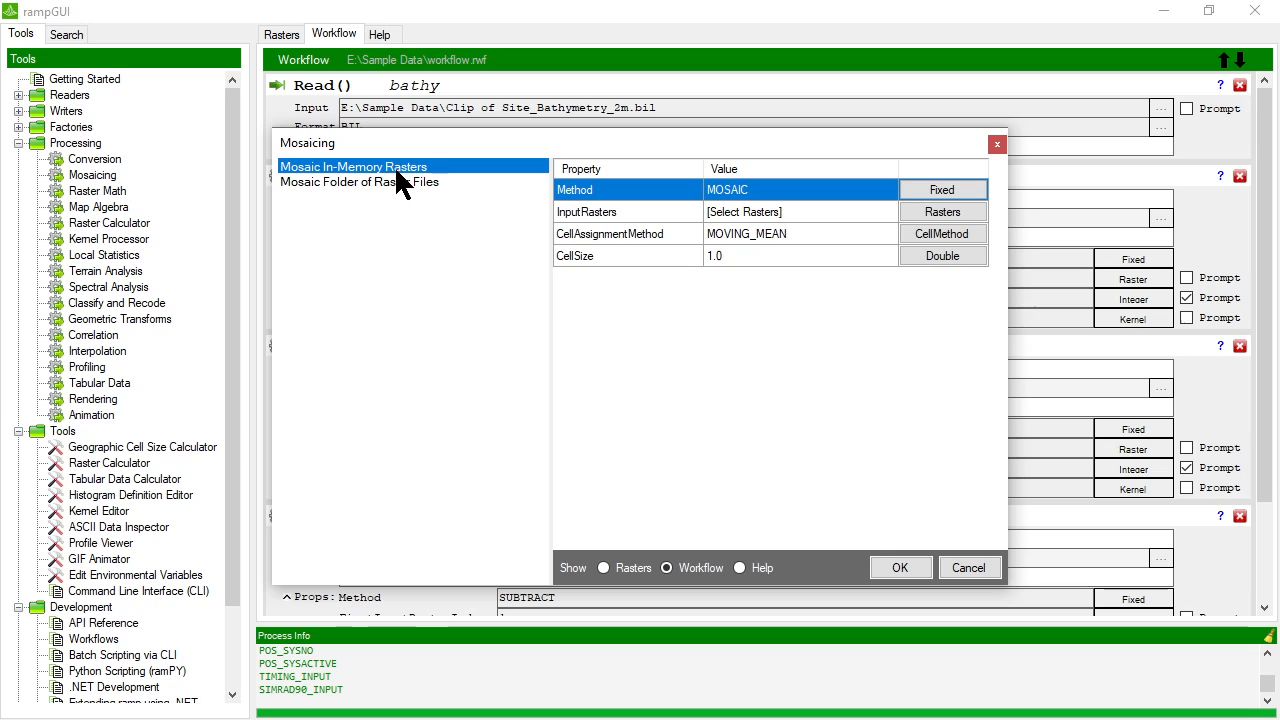
{"action": "left_click", "coordinate": [394, 184]}
{"action": "left_click", "coordinate": [387, 167]}
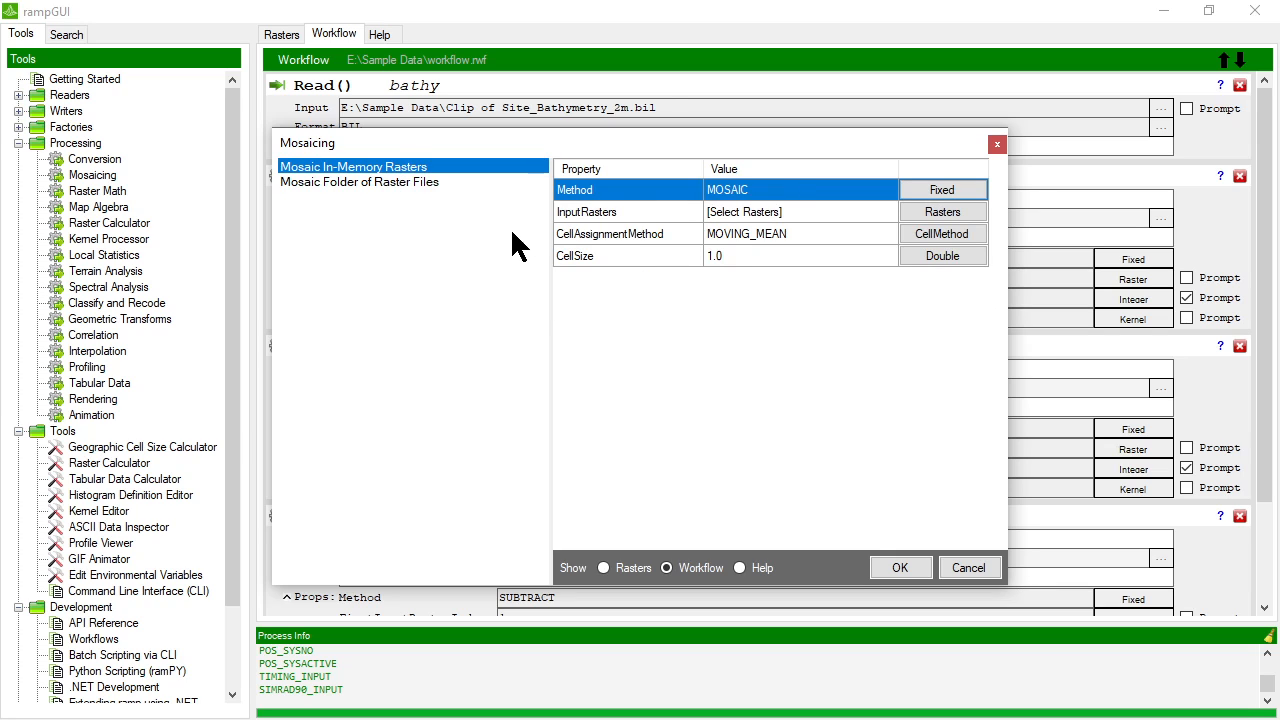
{"action": "left_click", "coordinate": [970, 568]}
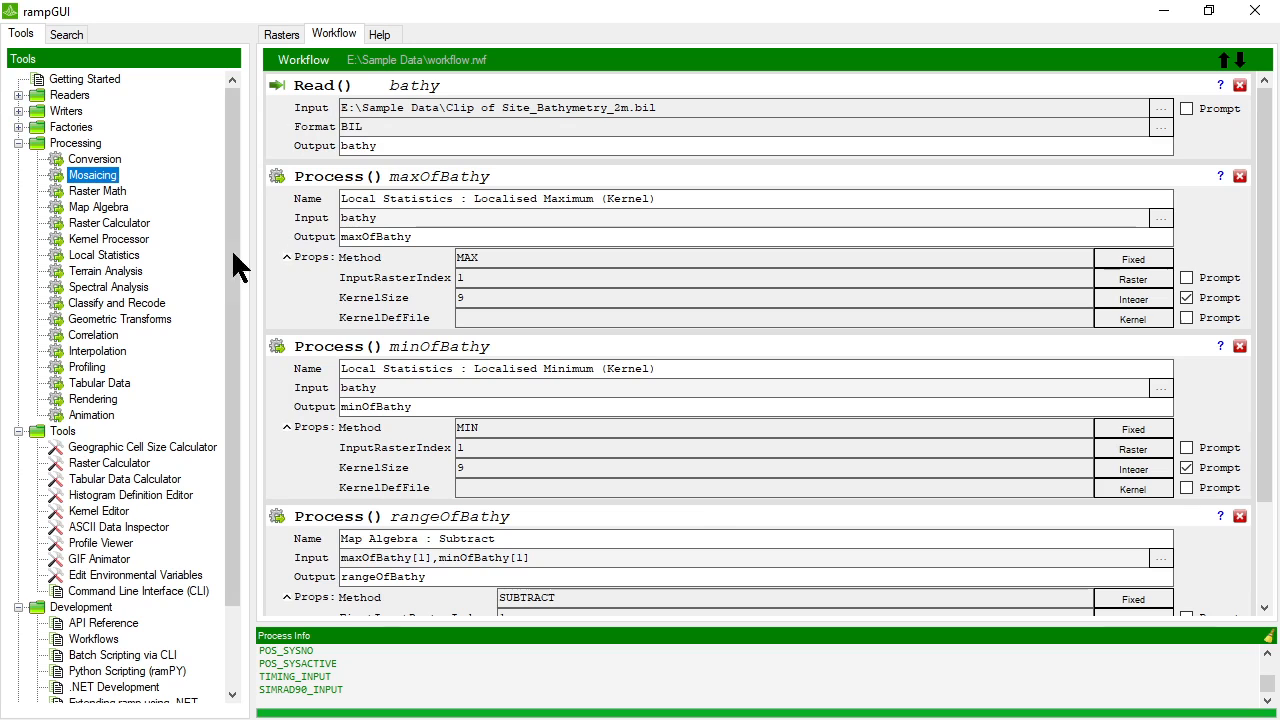
Step: From the Rasters view, inspect Terrain Analysis properties for Slope (3rd Order Finite Difference), Standard Deviation of Elevation and Topographic Position Index, and close without running
{"action": "left_click", "coordinate": [283, 34]}
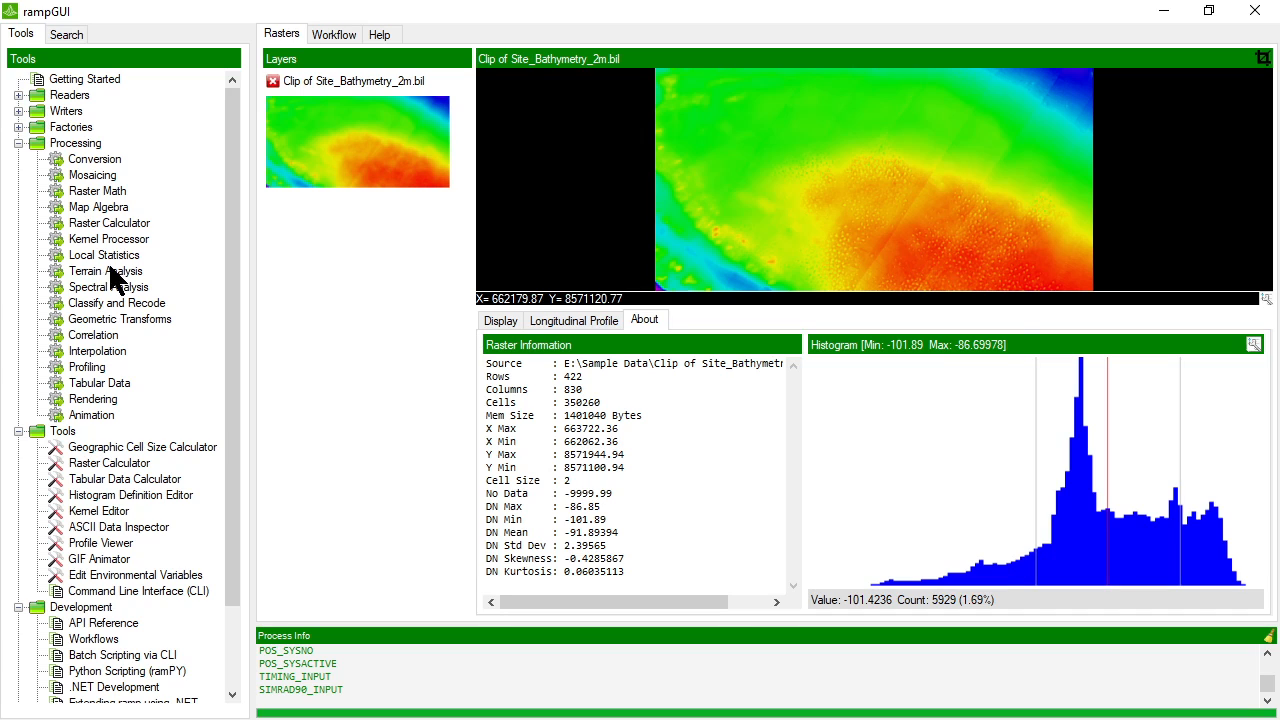
{"action": "double_click", "coordinate": [110, 270]}
{"action": "left_click_drag", "start_coordinate": [408, 143], "coordinate": [388, 114]}
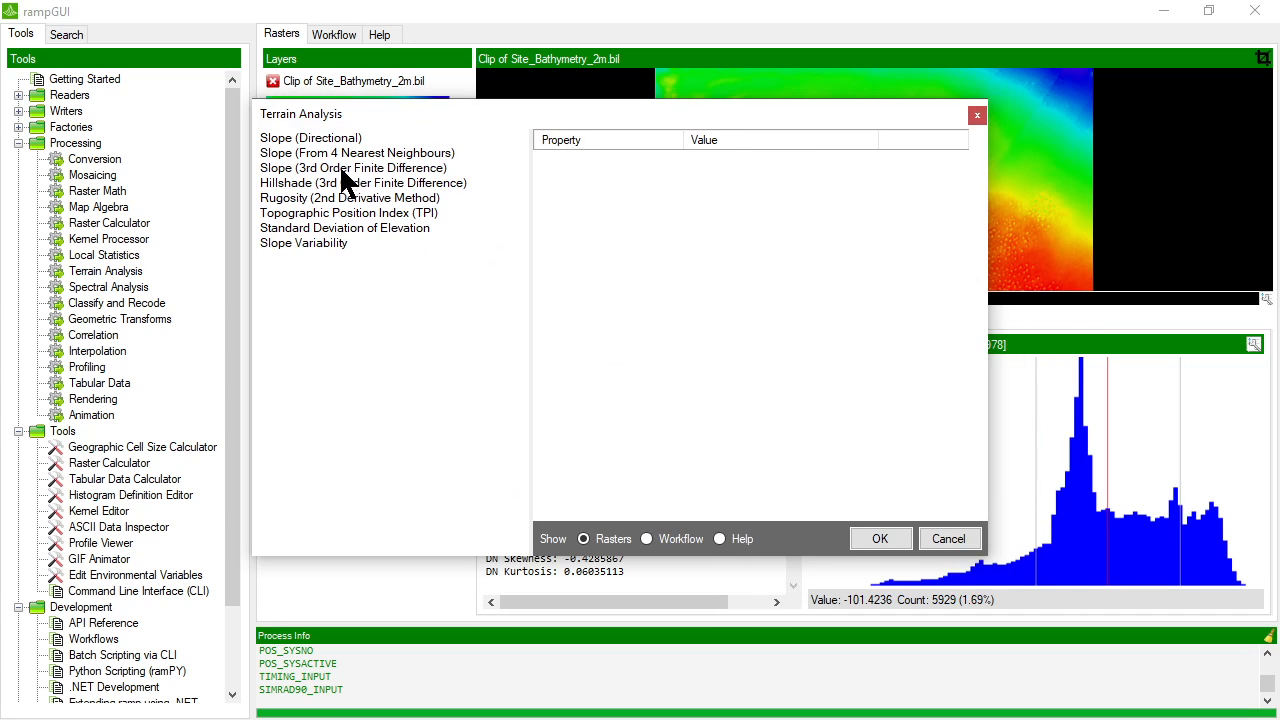
{"action": "left_click", "coordinate": [345, 168]}
{"action": "left_click", "coordinate": [345, 228]}
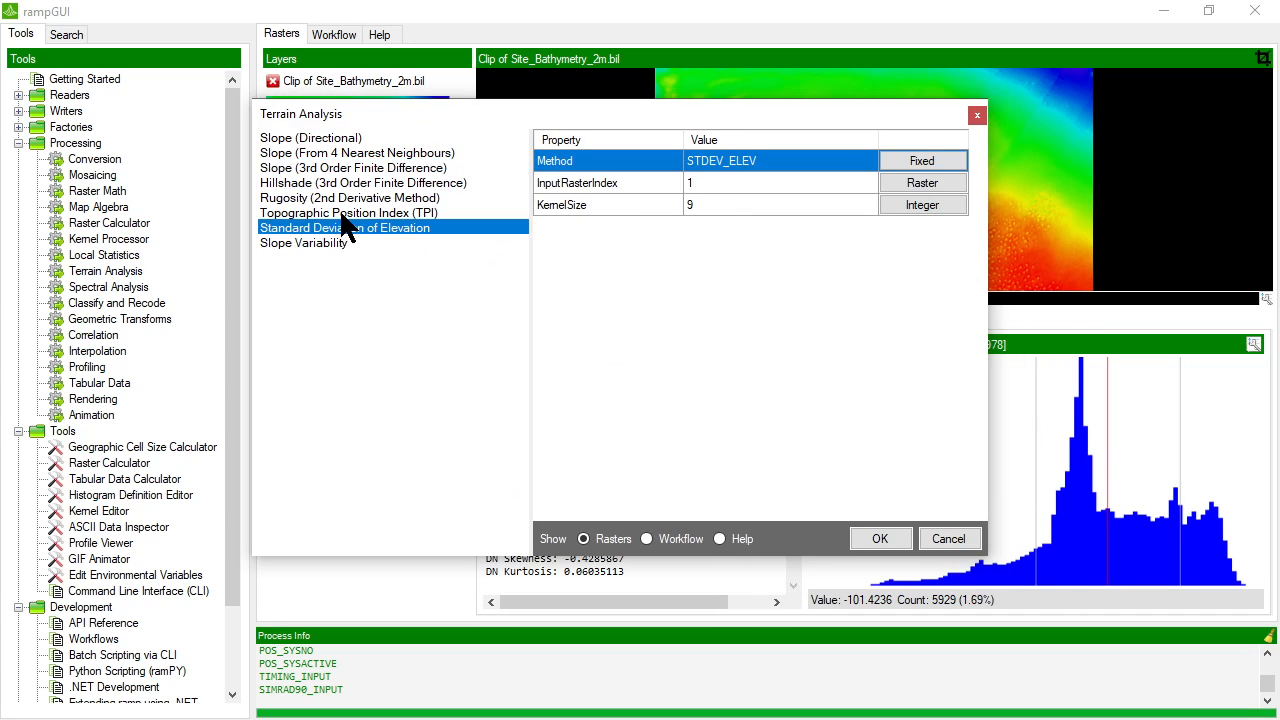
{"action": "left_click", "coordinate": [350, 213]}
{"action": "left_click", "coordinate": [949, 539]}
Step: Open the Spectral Analysis processes and view the properties of 2D Forward FFT and 2D Reverse FFT
{"action": "double_click", "coordinate": [103, 287]}
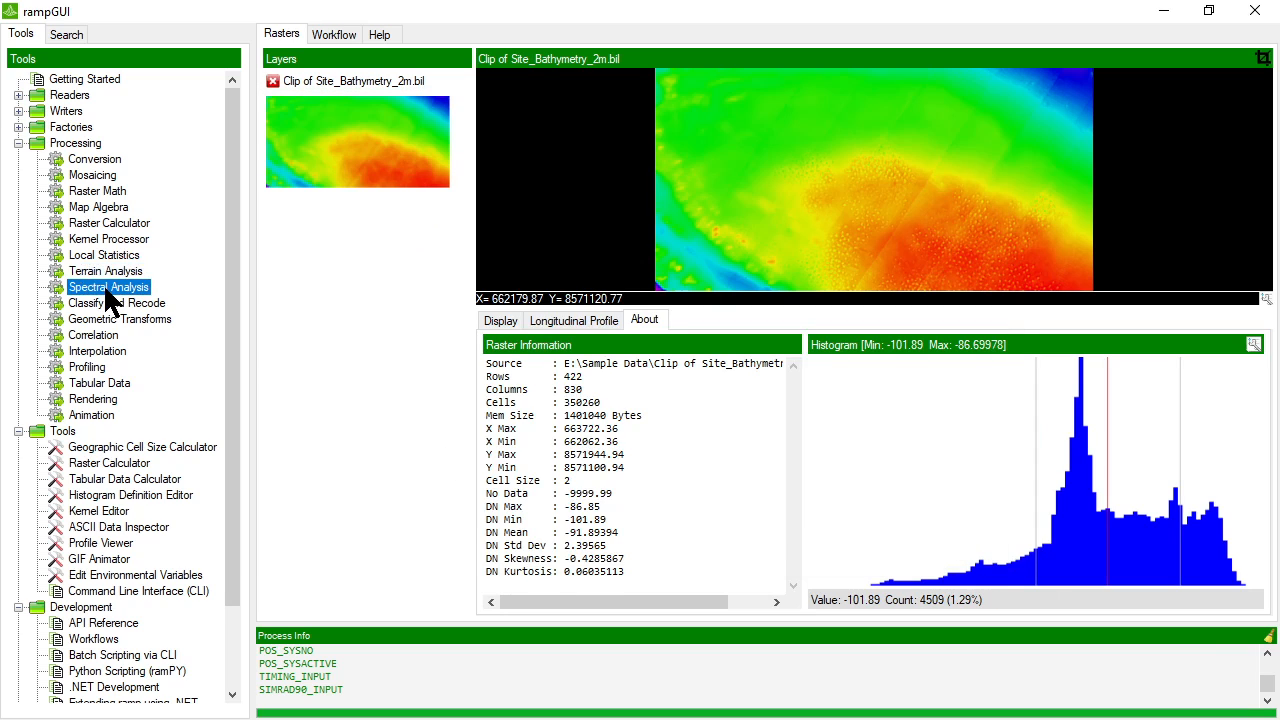
{"action": "left_click", "coordinate": [340, 288]}
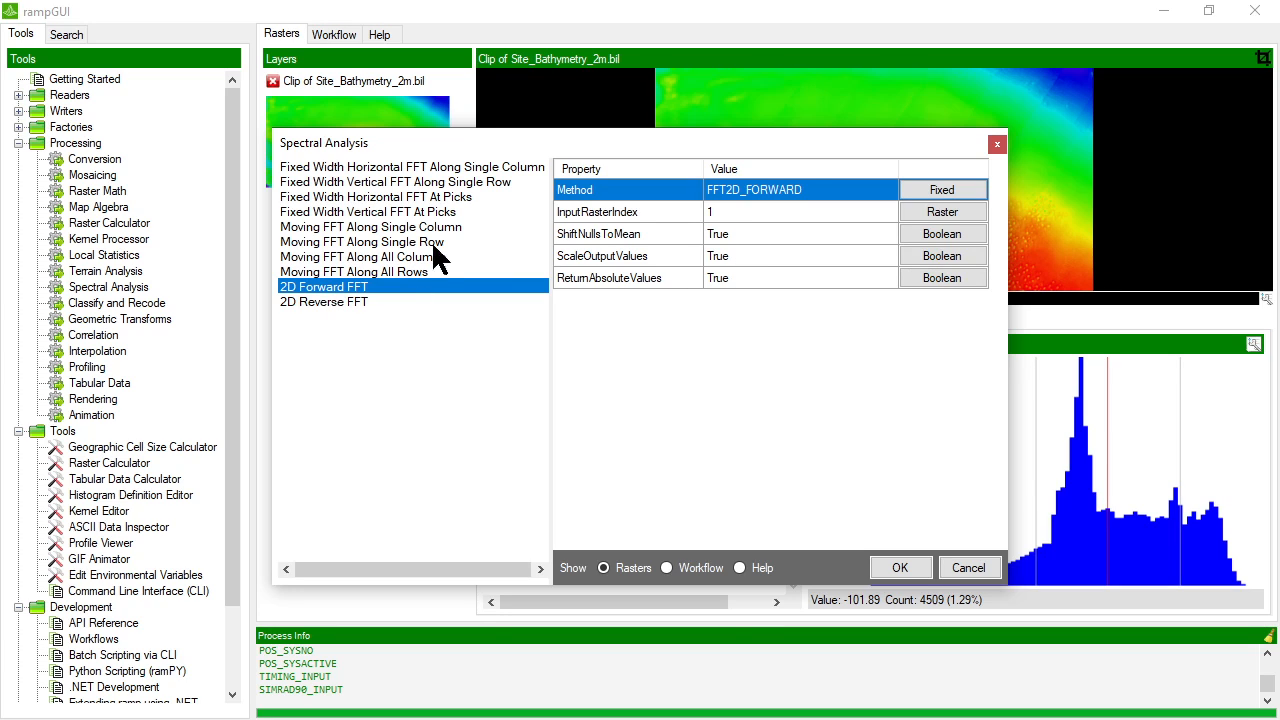
{"action": "left_click", "coordinate": [318, 300]}
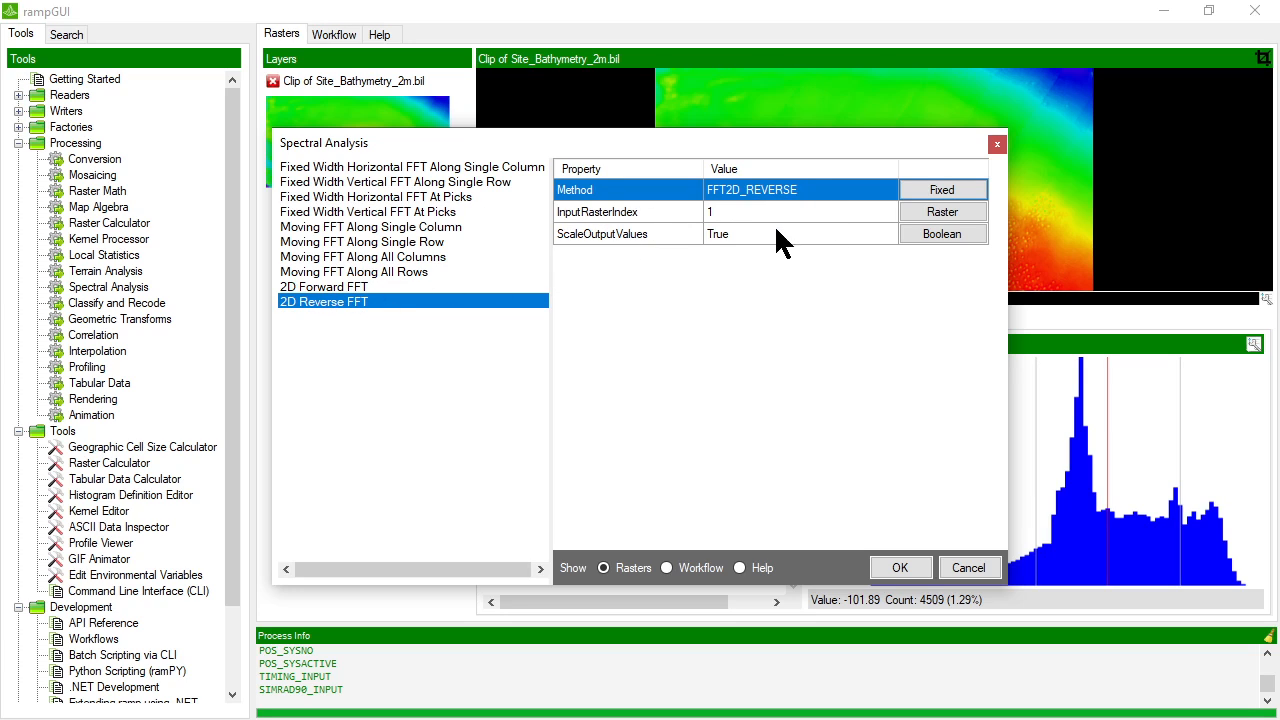
Step: Review the Moving FFT Along All Rows, Along All Columns and Fixed Width Vertical FFT At Picks properties, and close Spectral Analysis without running
{"action": "left_click", "coordinate": [344, 272]}
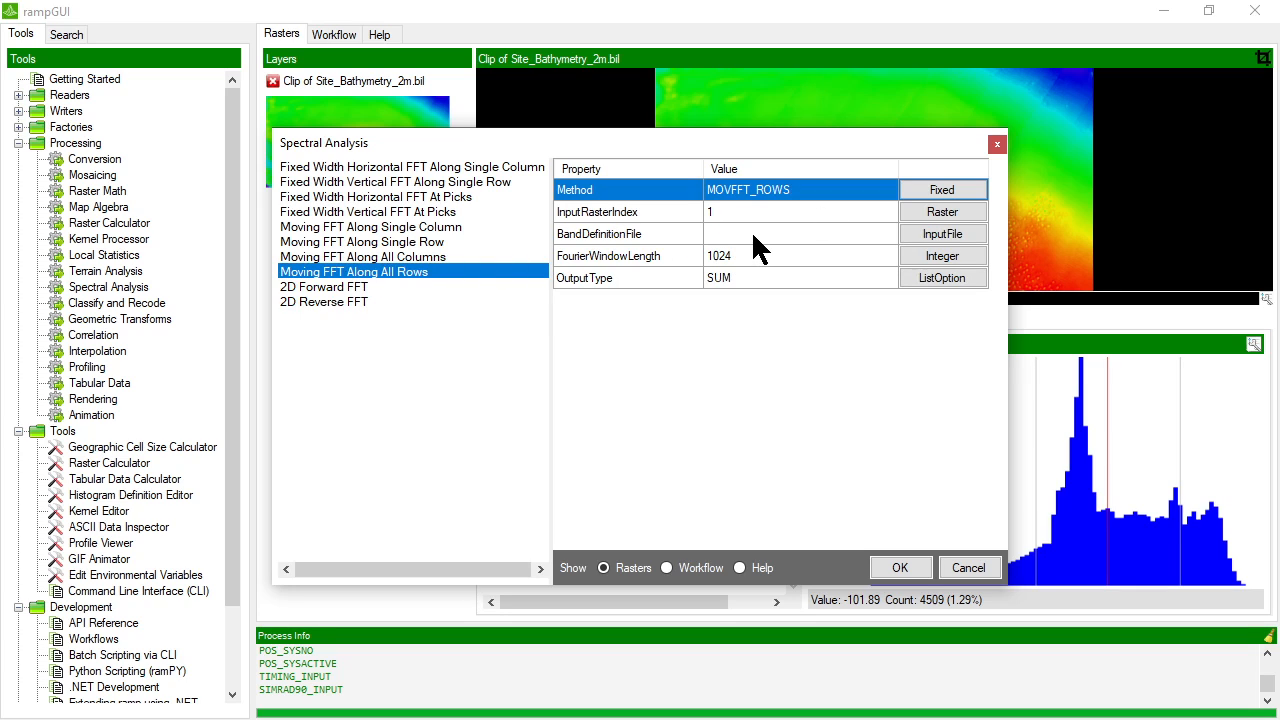
{"action": "left_click", "coordinate": [747, 280]}
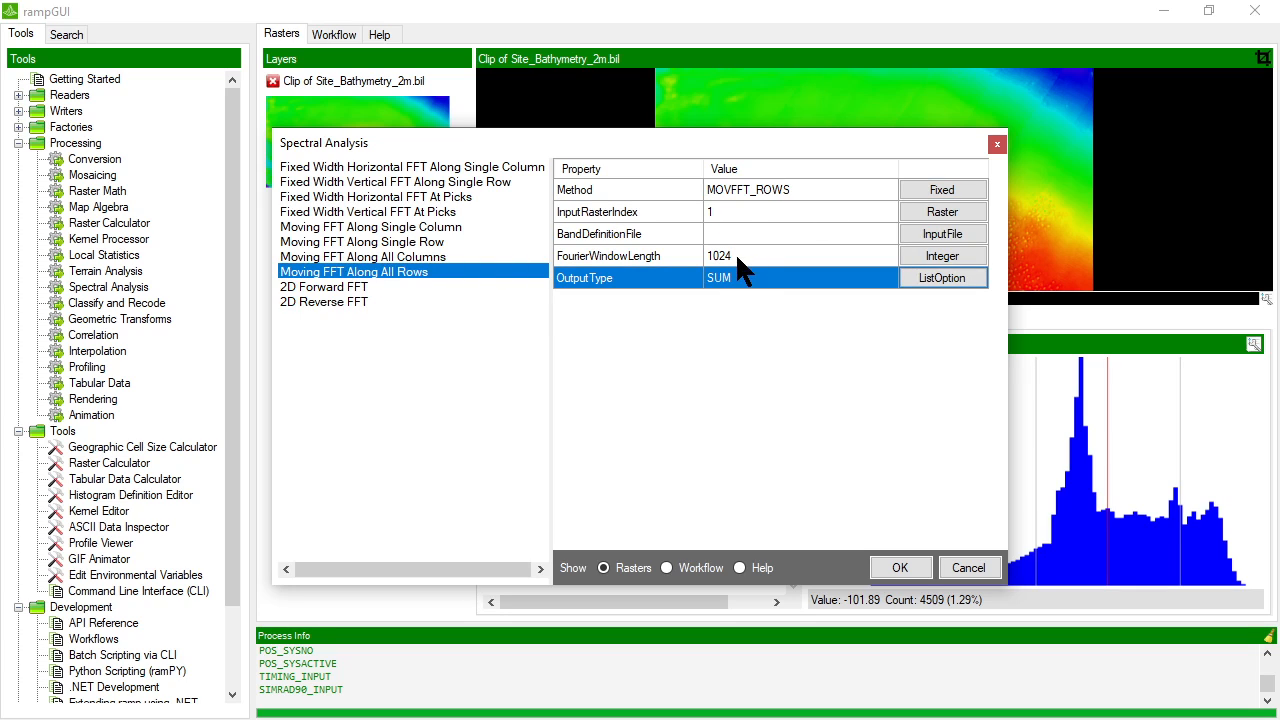
{"action": "left_click", "coordinate": [730, 234]}
{"action": "left_click", "coordinate": [734, 211]}
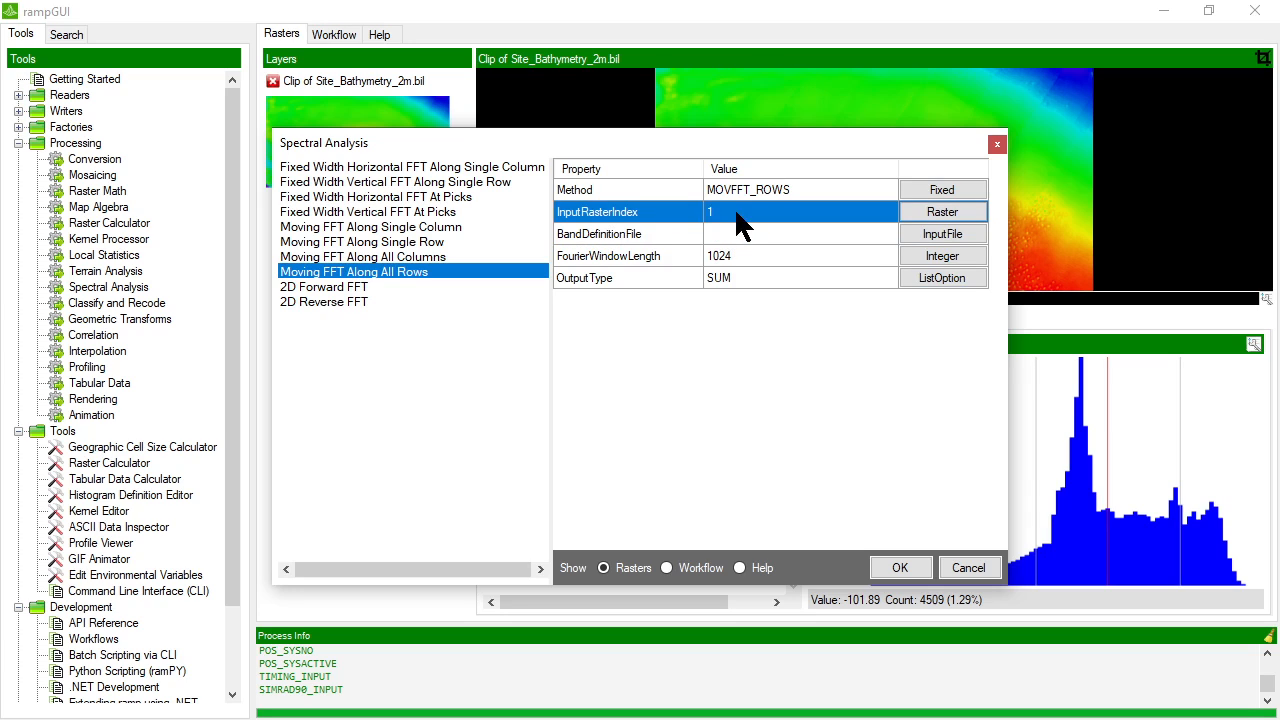
{"action": "left_click", "coordinate": [345, 257]}
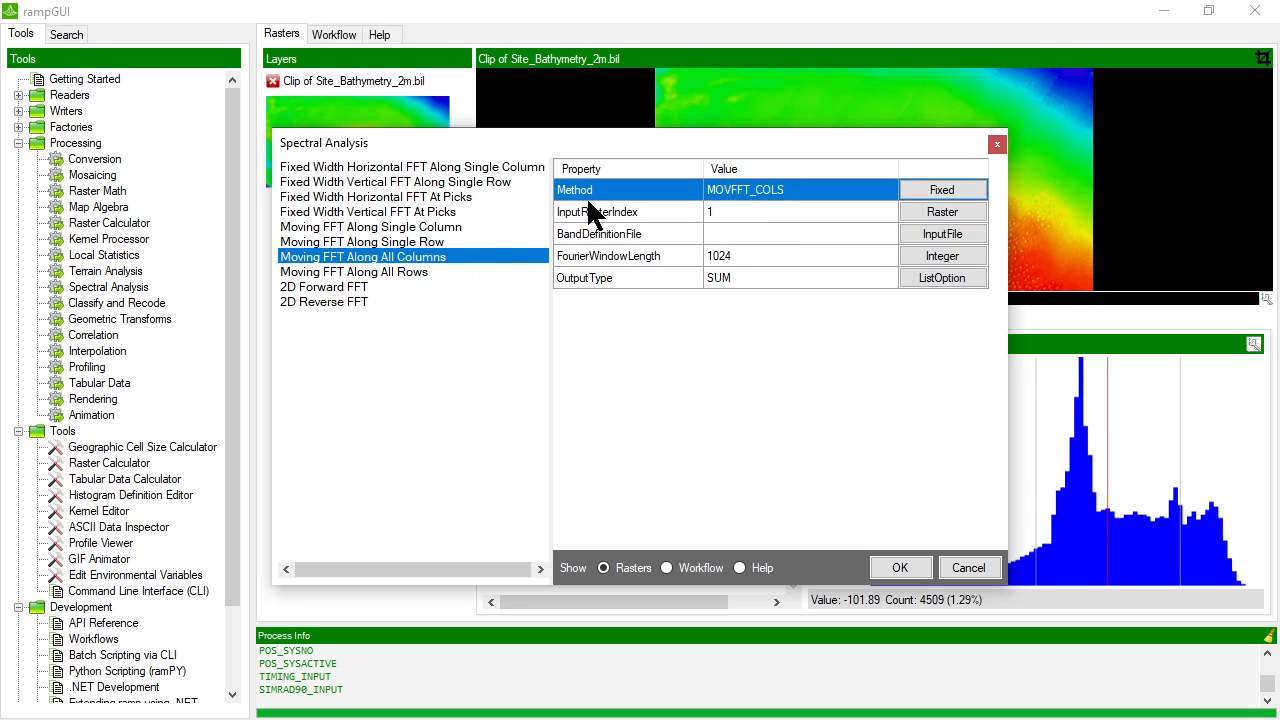
{"action": "left_click", "coordinate": [418, 212]}
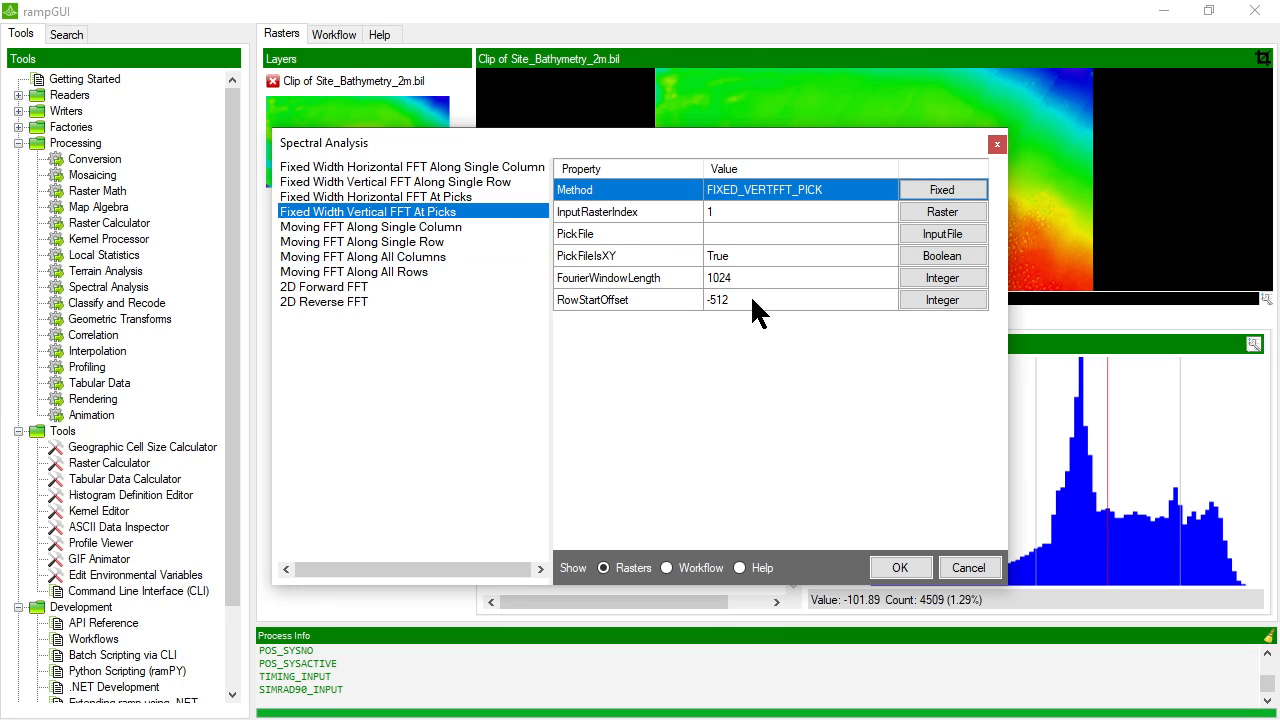
{"action": "left_click", "coordinate": [990, 568]}
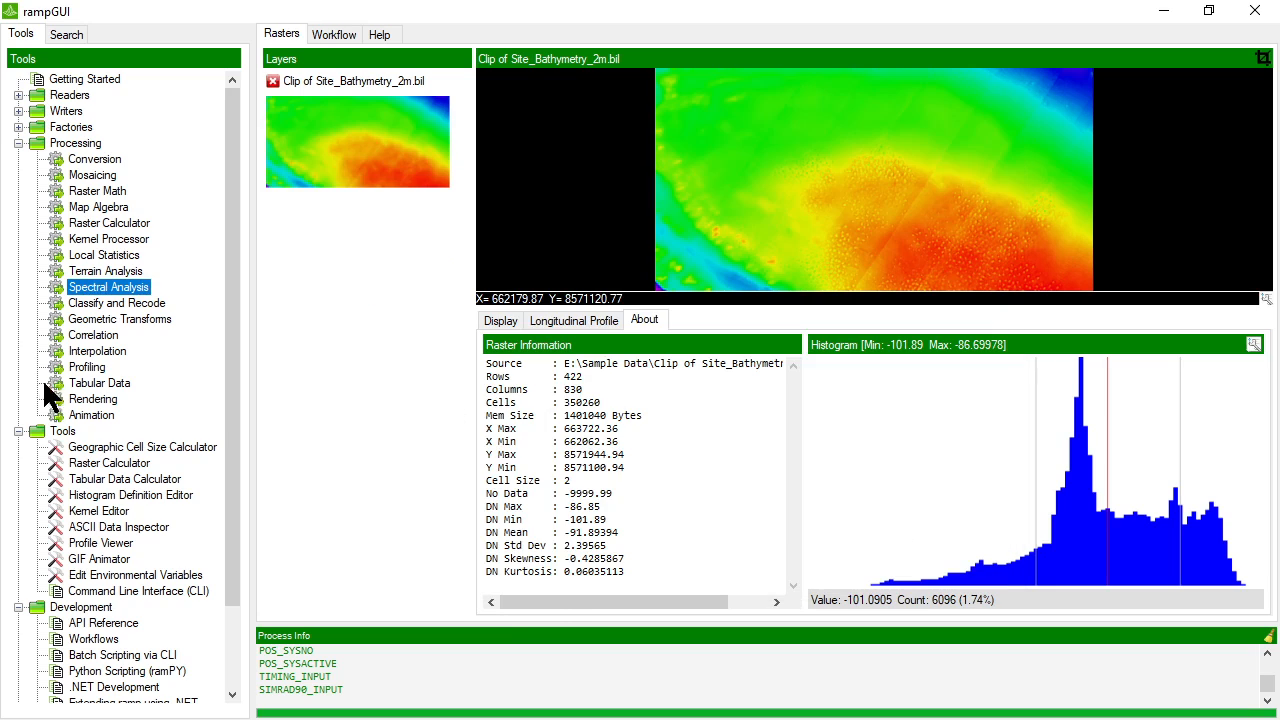
Step: Open the Tabular Data processes and show the help page for Generate Histogram (Bin Width) behind the dialog
{"action": "double_click", "coordinate": [93, 381]}
{"action": "left_click", "coordinate": [368, 287]}
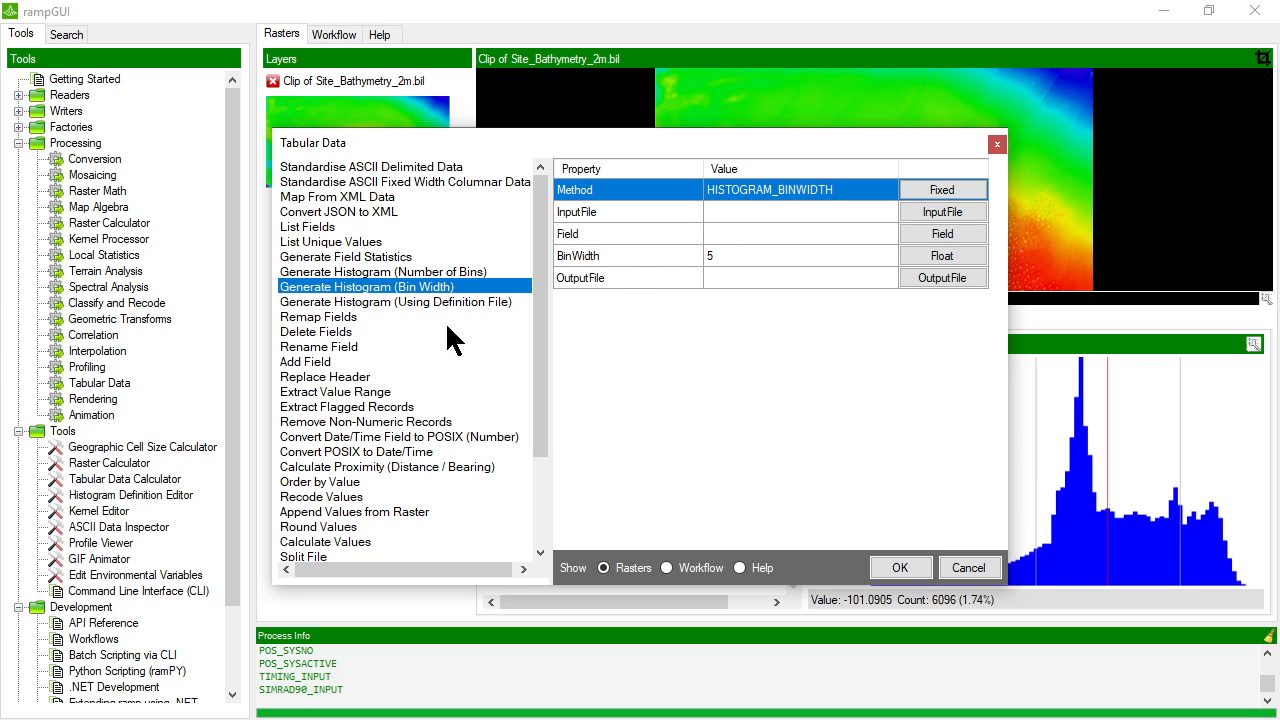
{"action": "left_click_drag", "start_coordinate": [541, 141], "coordinate": [578, 108]}
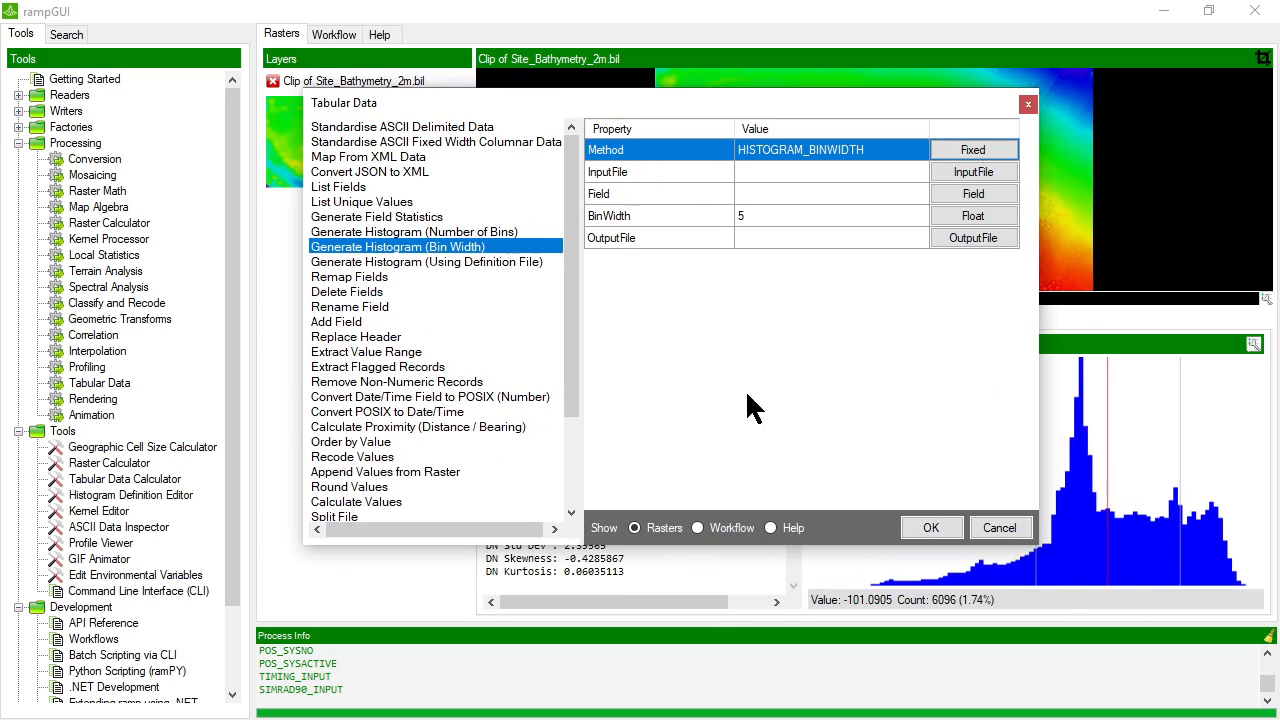
{"action": "left_click", "coordinate": [772, 527]}
{"action": "left_click_drag", "start_coordinate": [655, 142], "coordinate": [516, 129]}
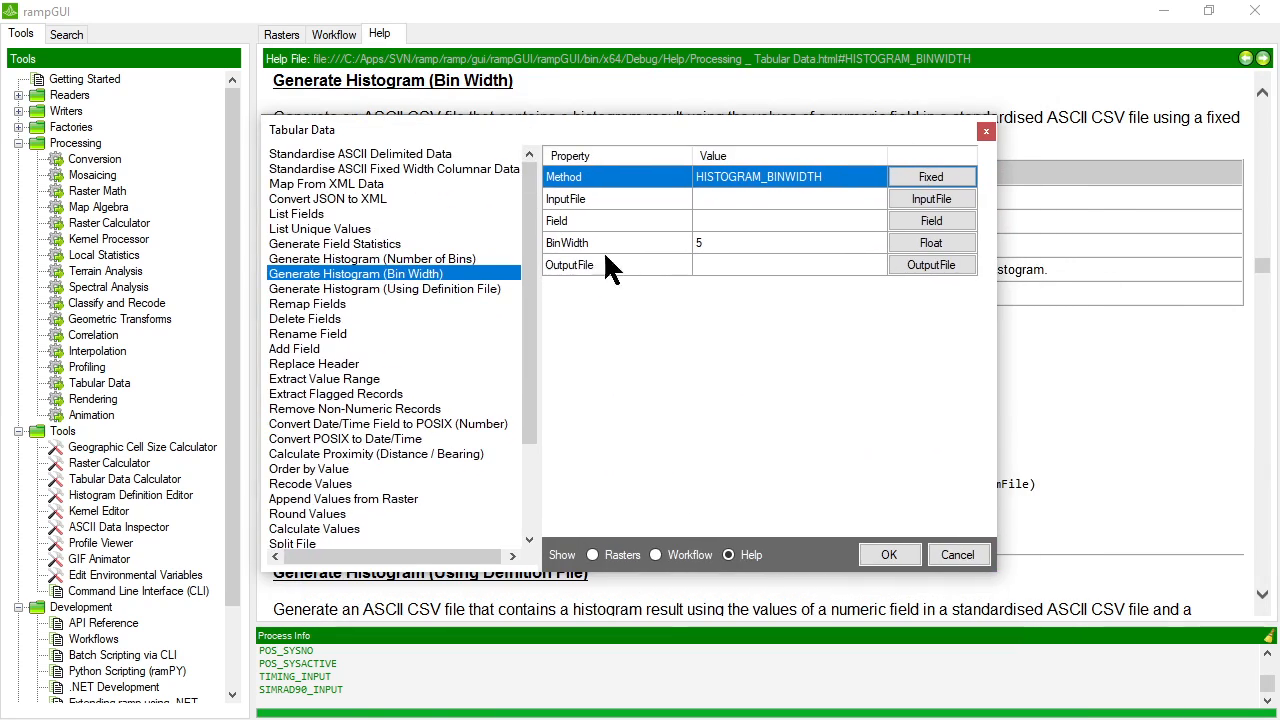
Step: Select Remove Non-Numeric Records, move the Tabular Data dialog off its help text, and open that help page in a separate window
{"action": "left_click", "coordinate": [340, 410]}
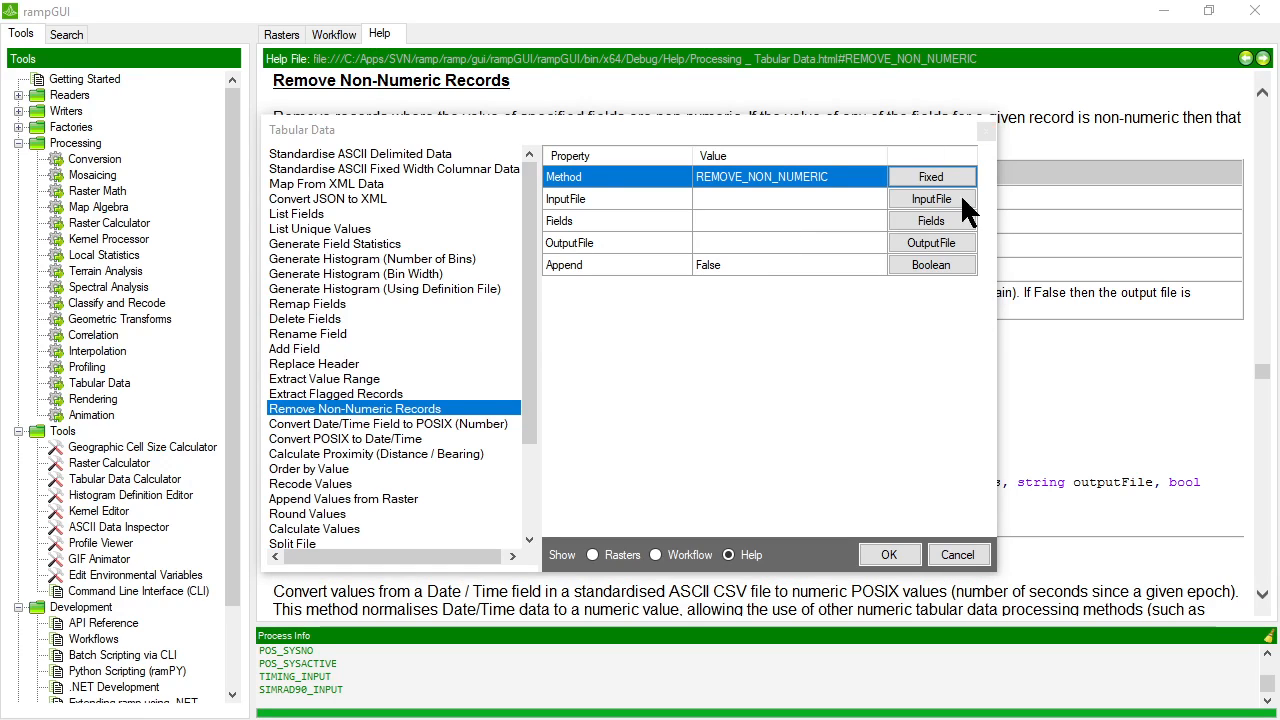
{"action": "left_click_drag", "start_coordinate": [728, 128], "coordinate": [797, 97]}
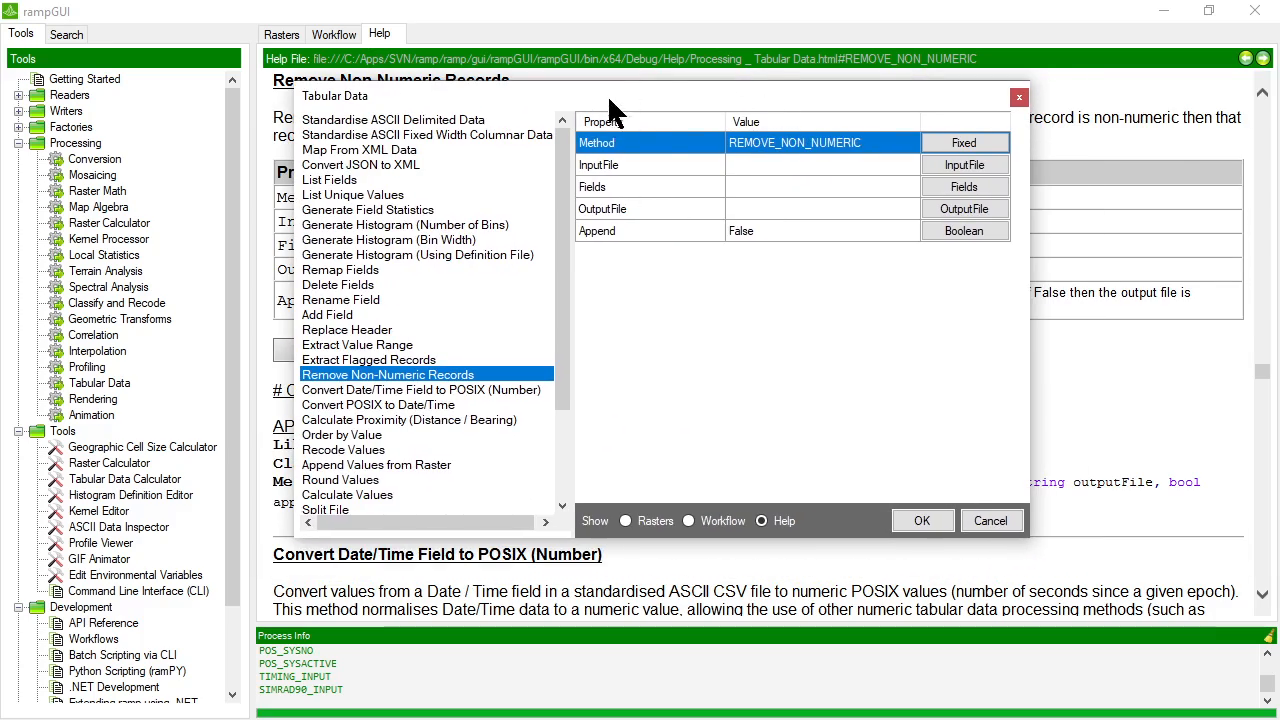
{"action": "left_click_drag", "start_coordinate": [610, 100], "coordinate": [655, 121]}
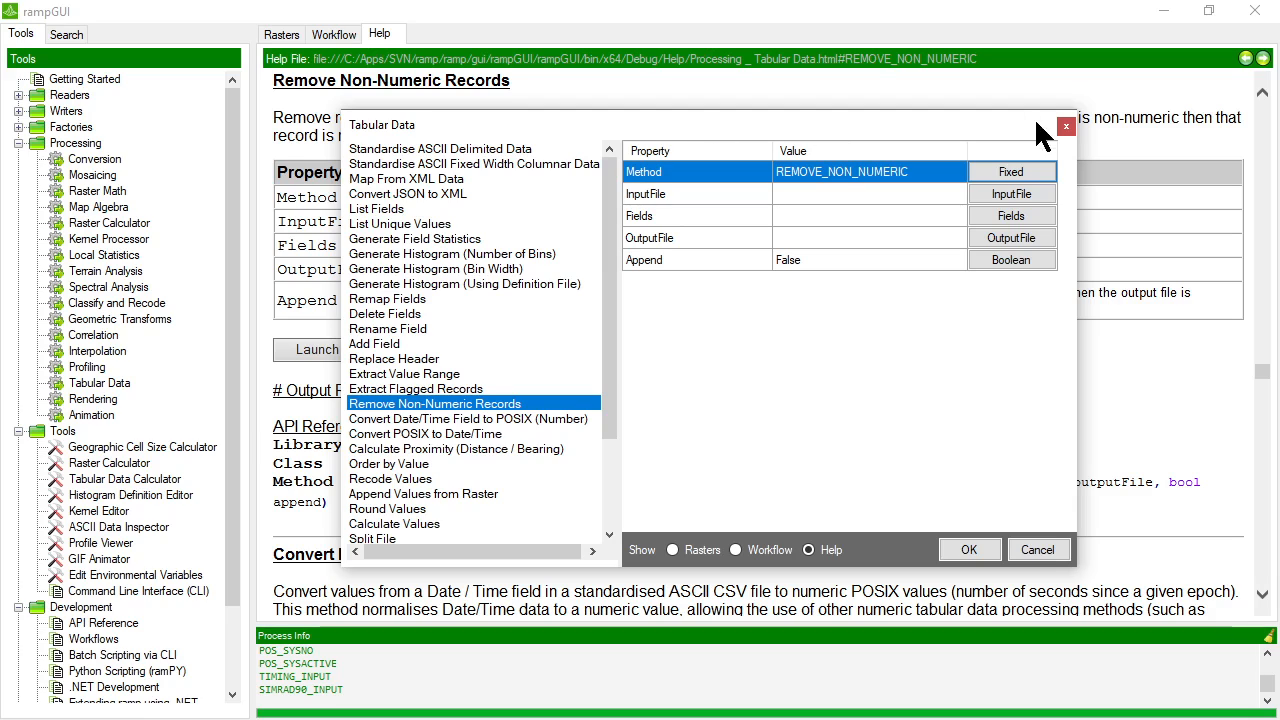
{"action": "left_click_drag", "start_coordinate": [824, 117], "coordinate": [834, 94]}
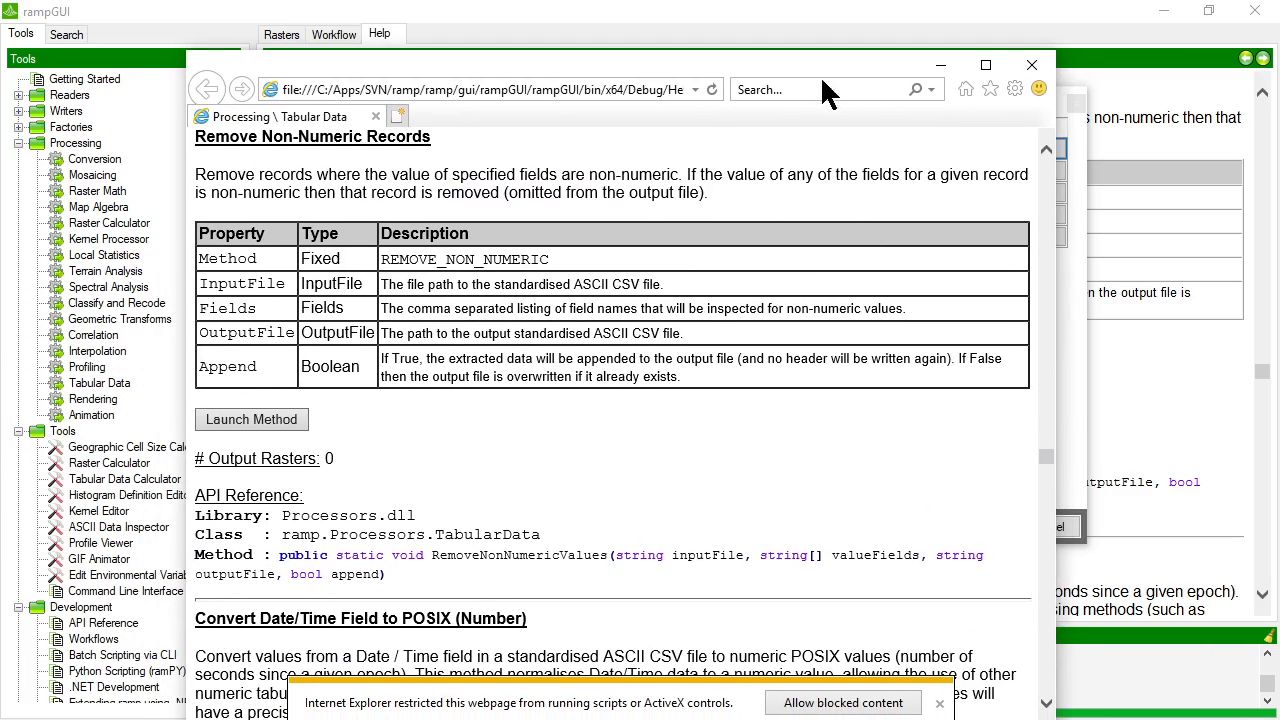
Step: Reposition and close the separate help window, cancel the Tabular Data dialog, and show the help page's option for opening in a new window
{"action": "mouse_move", "coordinate": [772, 60]}
{"action": "left_mouse_down"}
{"action": "mouse_move", "coordinate": [638, 485]}
{"action": "mouse_move", "coordinate": [744, 478]}
{"action": "mouse_move", "coordinate": [787, 82]}
{"action": "mouse_move", "coordinate": [776, 62]}
{"action": "left_mouse_up"}
{"action": "left_click_drag", "start_coordinate": [673, 60], "coordinate": [651, 40]}
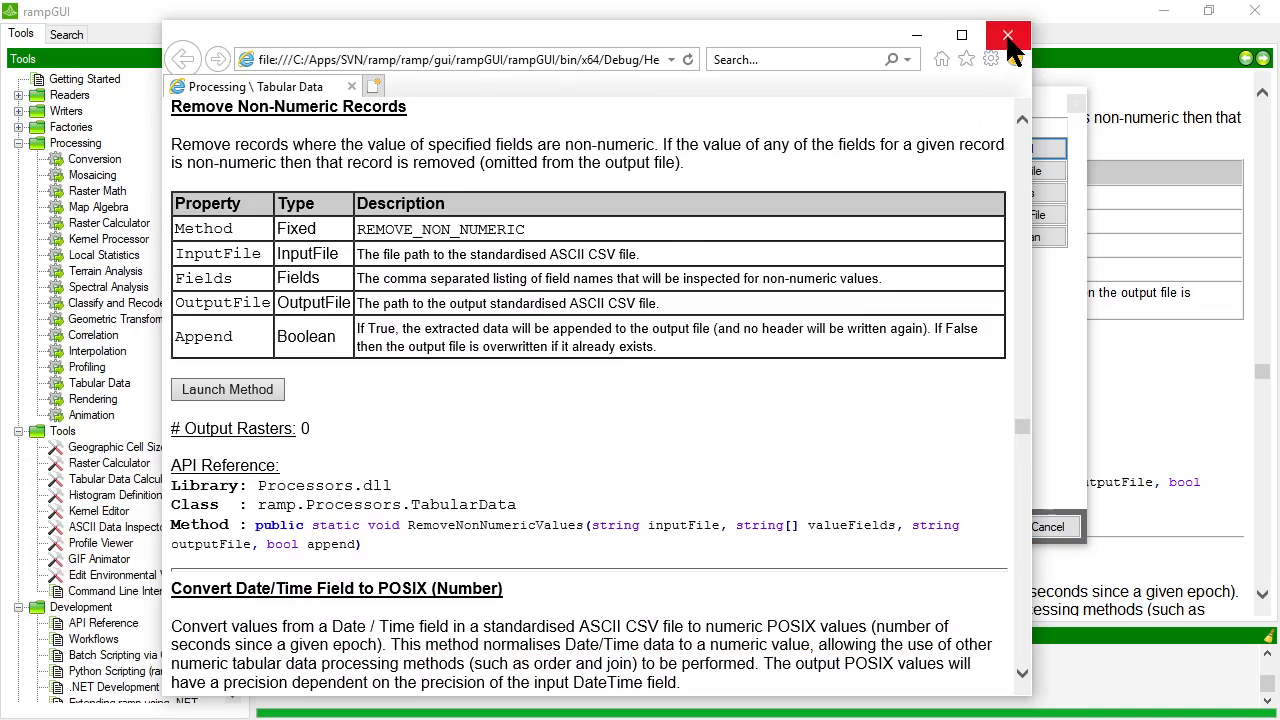
{"action": "left_click", "coordinate": [1008, 35]}
{"action": "left_click", "coordinate": [1047, 527]}
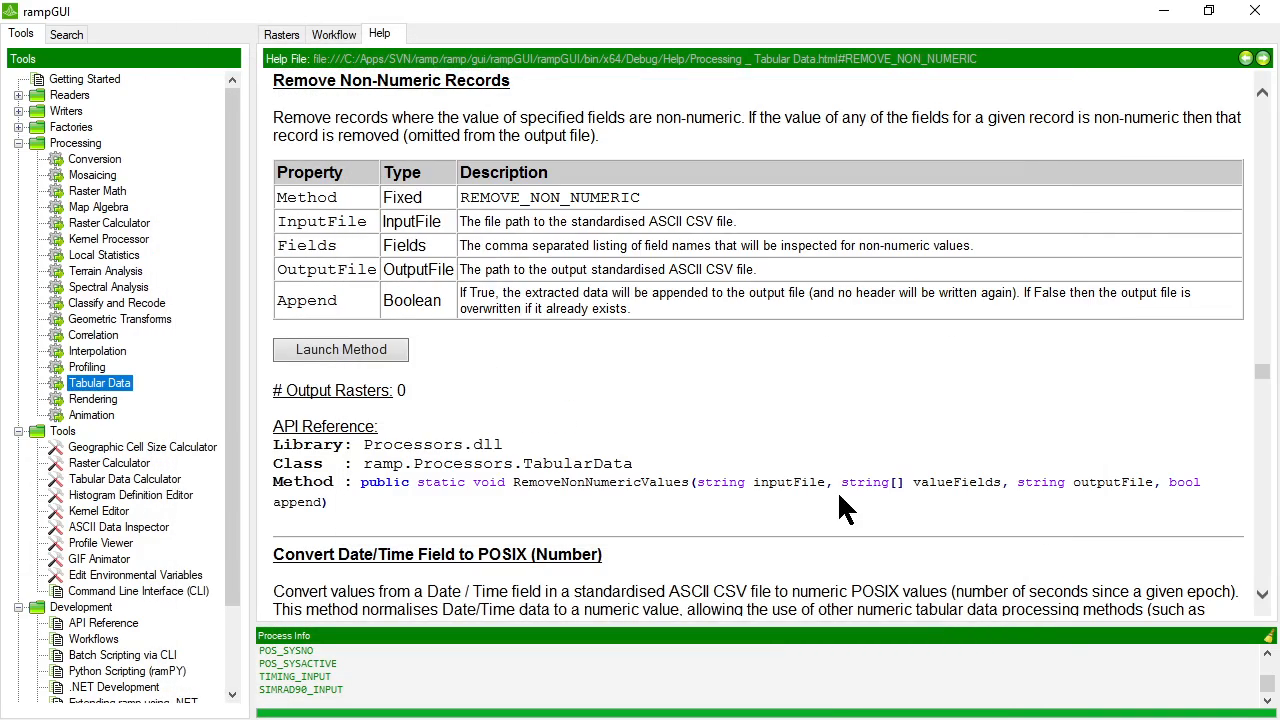
{"action": "right_click", "coordinate": [614, 58]}
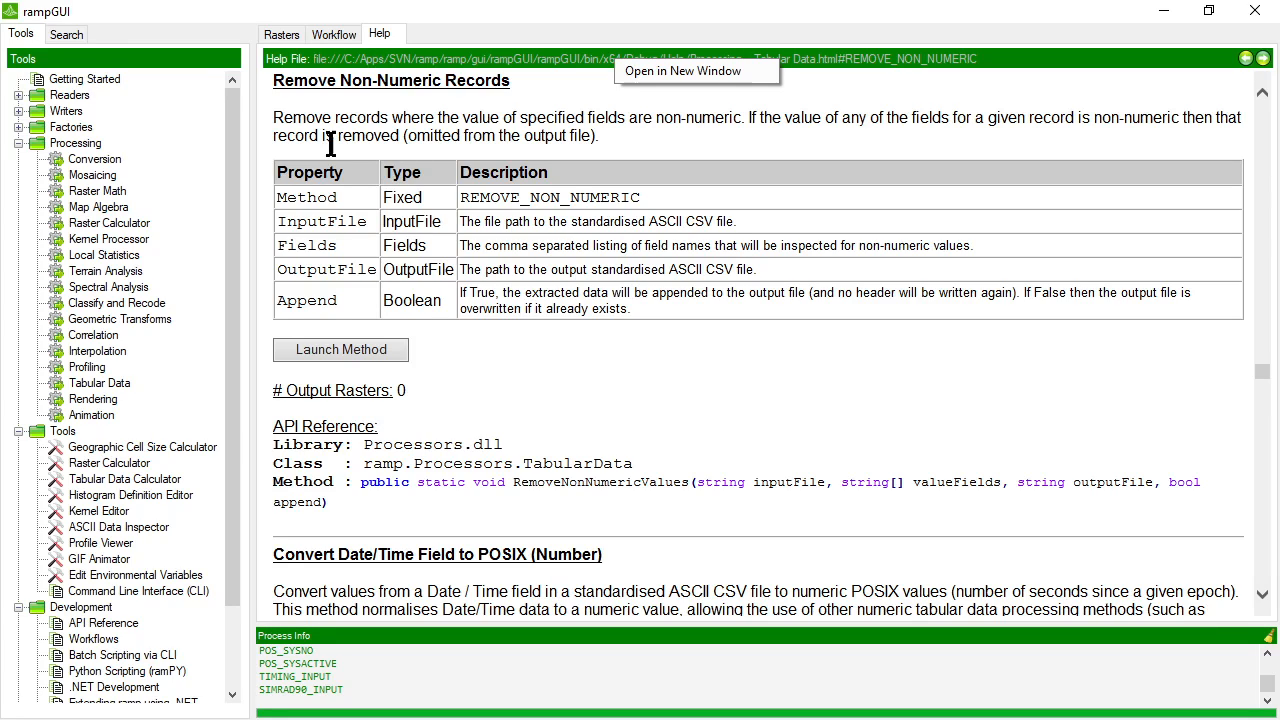
Step: View the Raster Rendering Properties of Clip of Site_Bathymetry_2m.bil from both its layer and its display histogram, cancelling without changes each time
{"action": "left_click", "coordinate": [281, 35]}
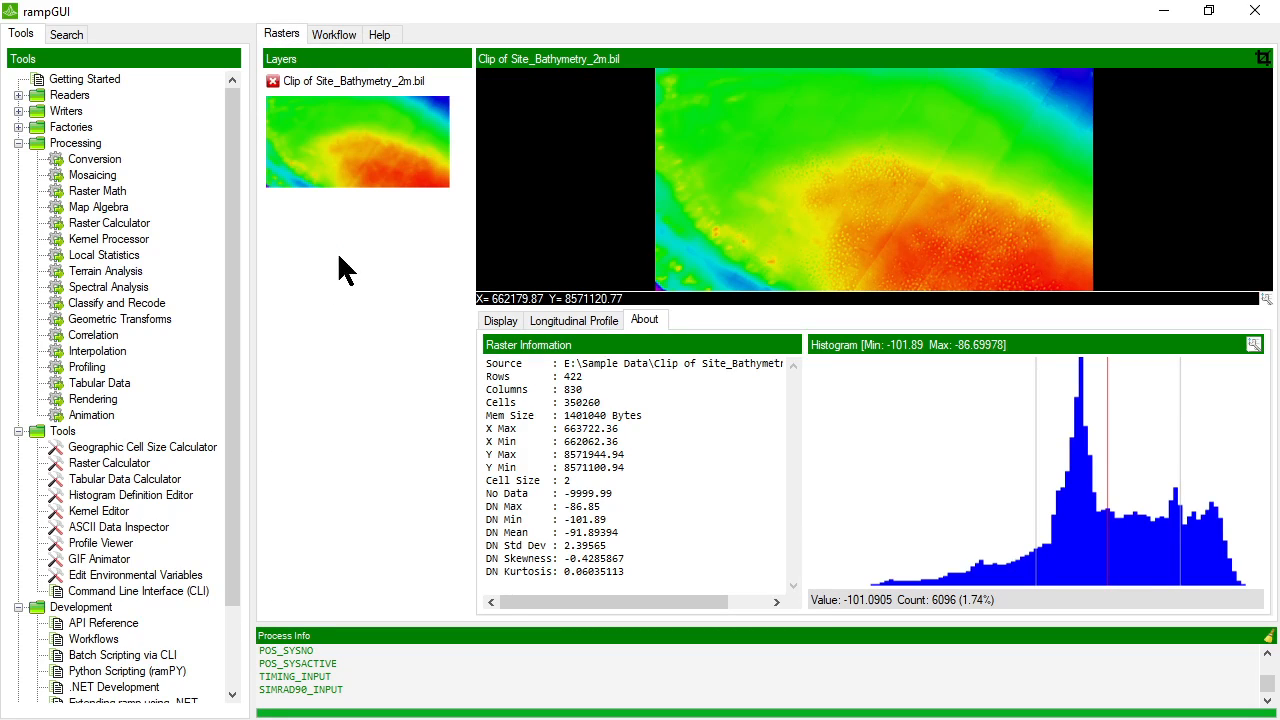
{"action": "right_click", "coordinate": [317, 148]}
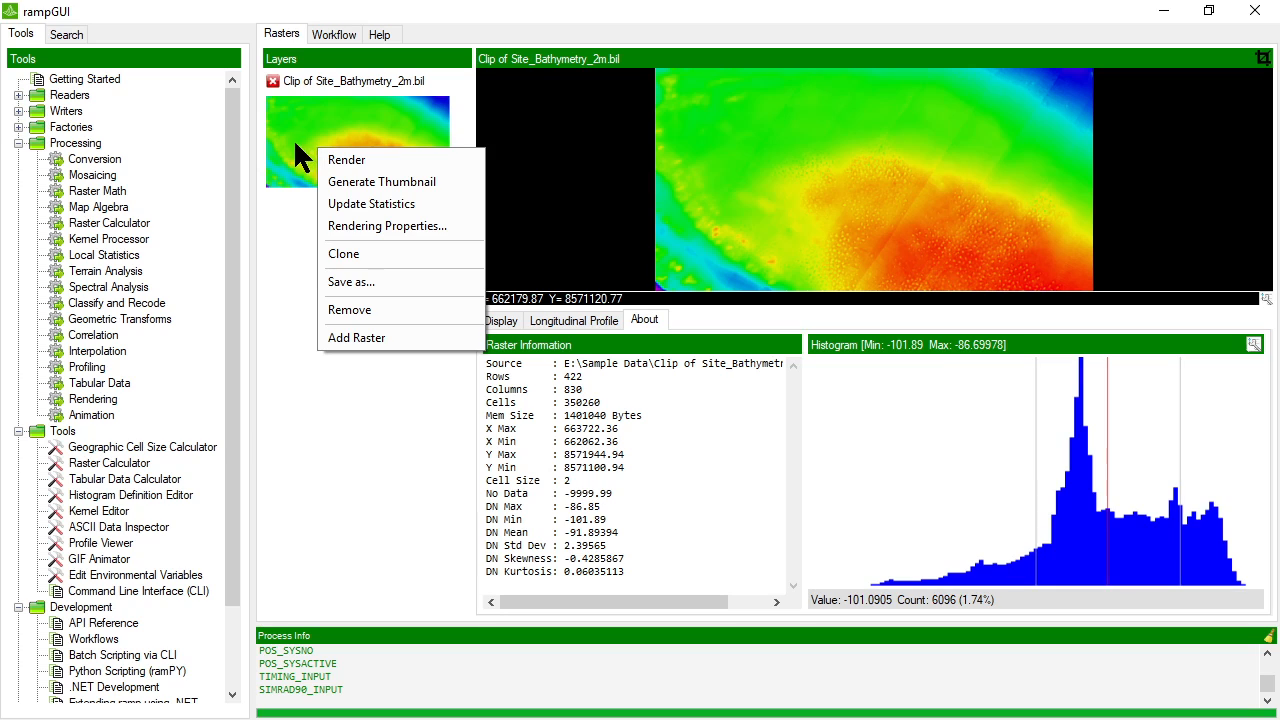
{"action": "left_click", "coordinate": [401, 223]}
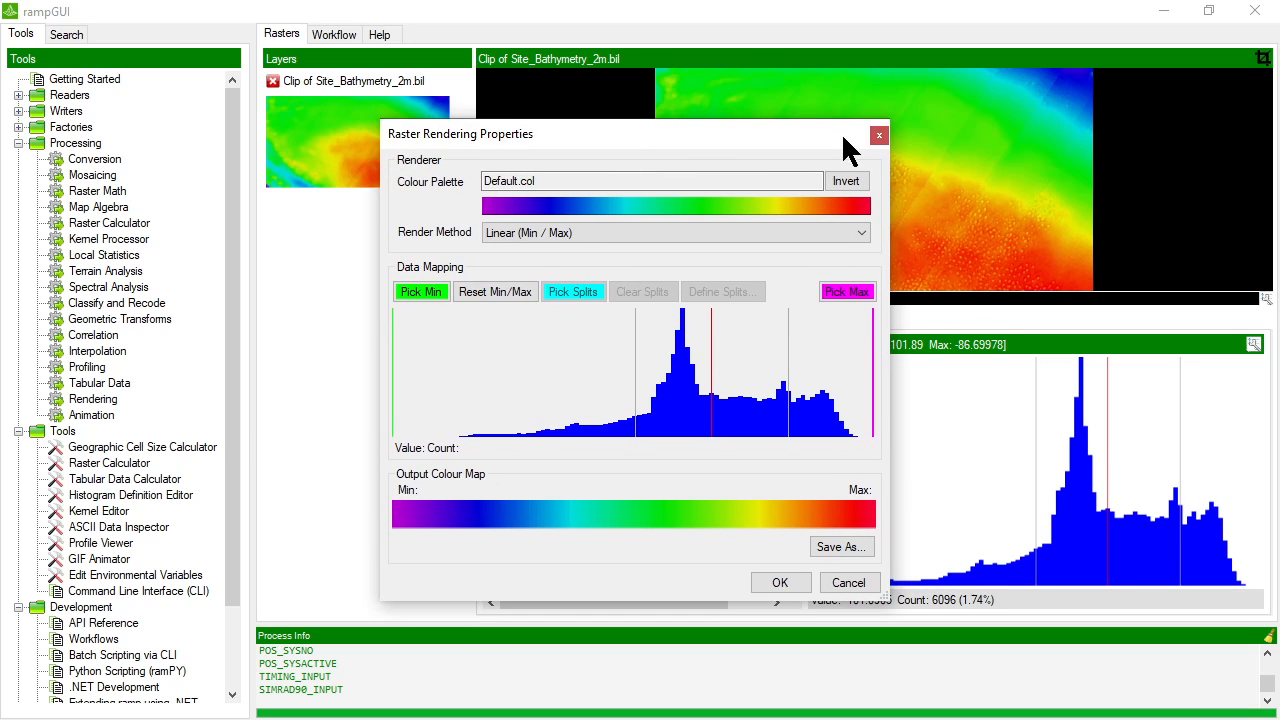
{"action": "left_click", "coordinate": [884, 131]}
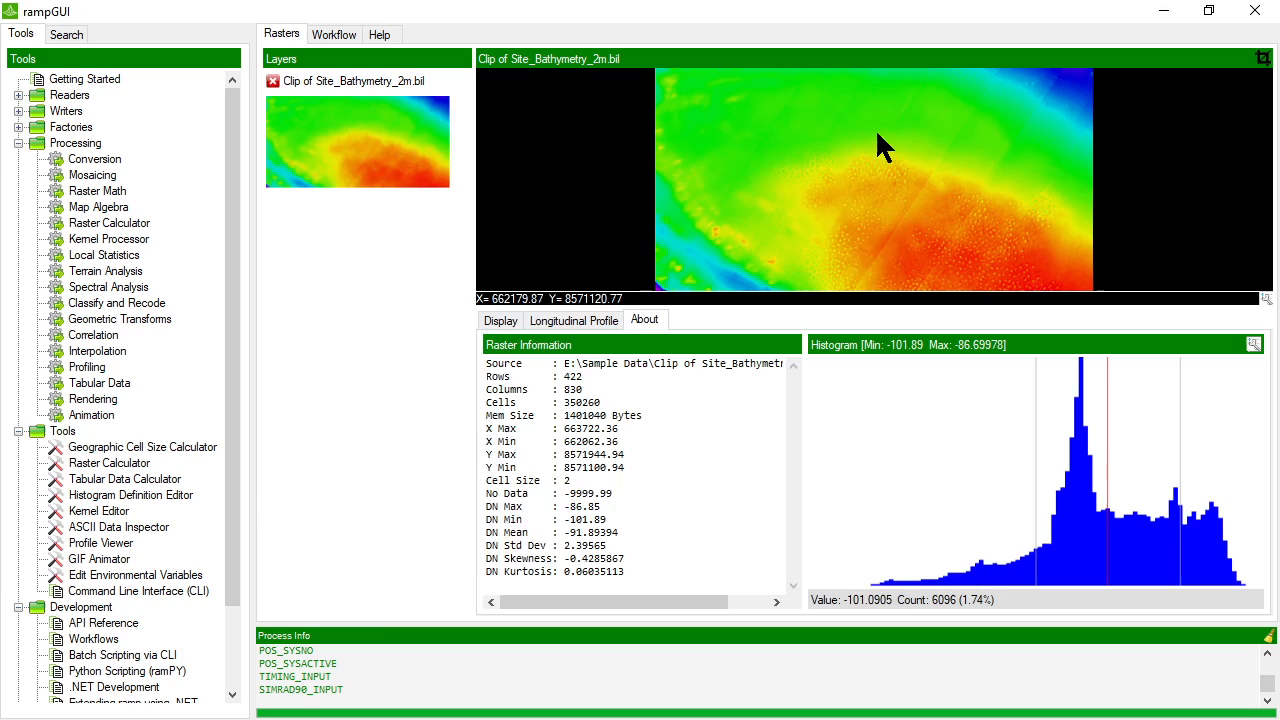
{"action": "left_click", "coordinate": [506, 321]}
{"action": "left_click", "coordinate": [1255, 341]}
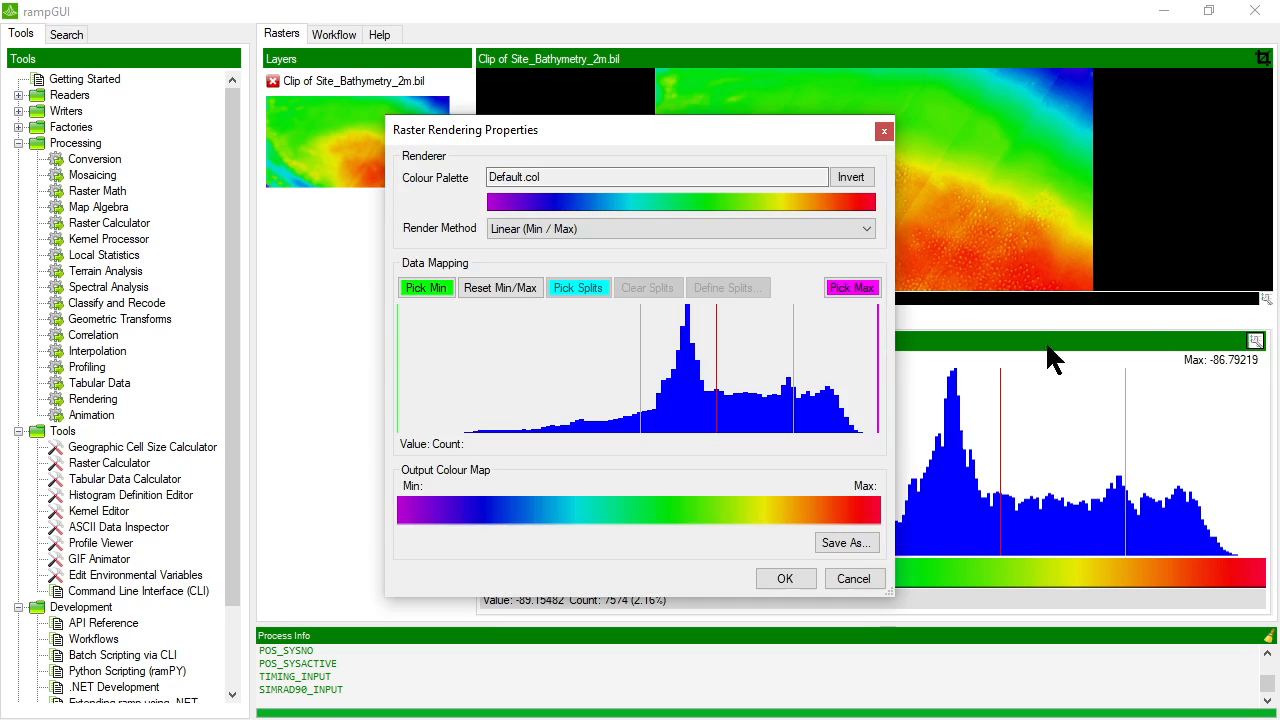
{"action": "left_click", "coordinate": [870, 578]}
Step: Review the raster file formats offered for saving the Clip of Site_Bathymetry_2m.bil layer, cancel the save, and view the layer's Clone command
{"action": "right_click", "coordinate": [333, 134]}
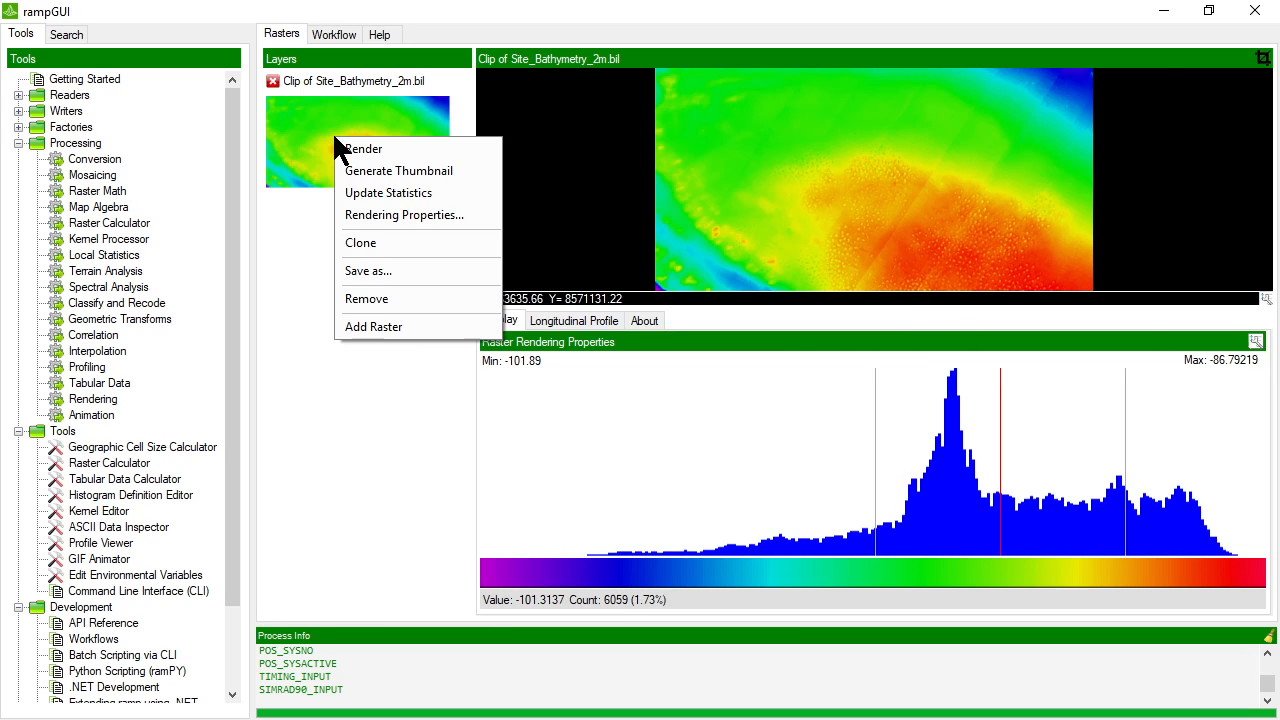
{"action": "left_click", "coordinate": [377, 271]}
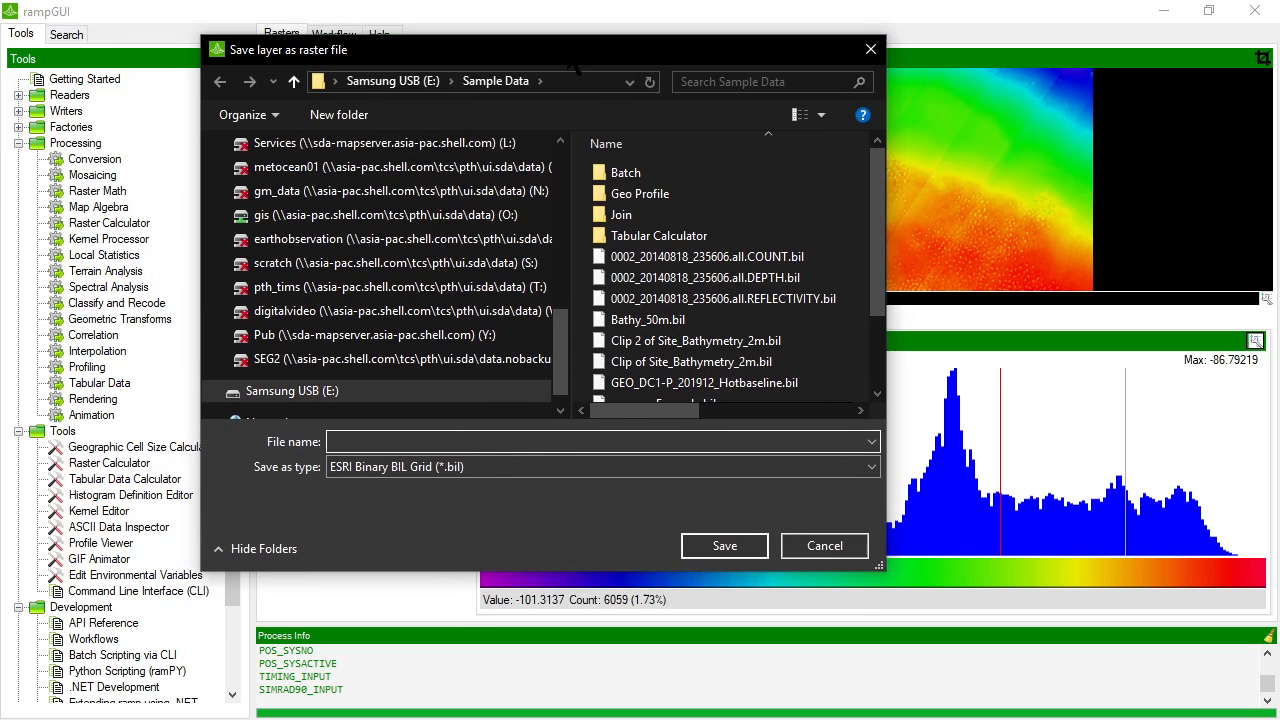
{"action": "left_click", "coordinate": [496, 466]}
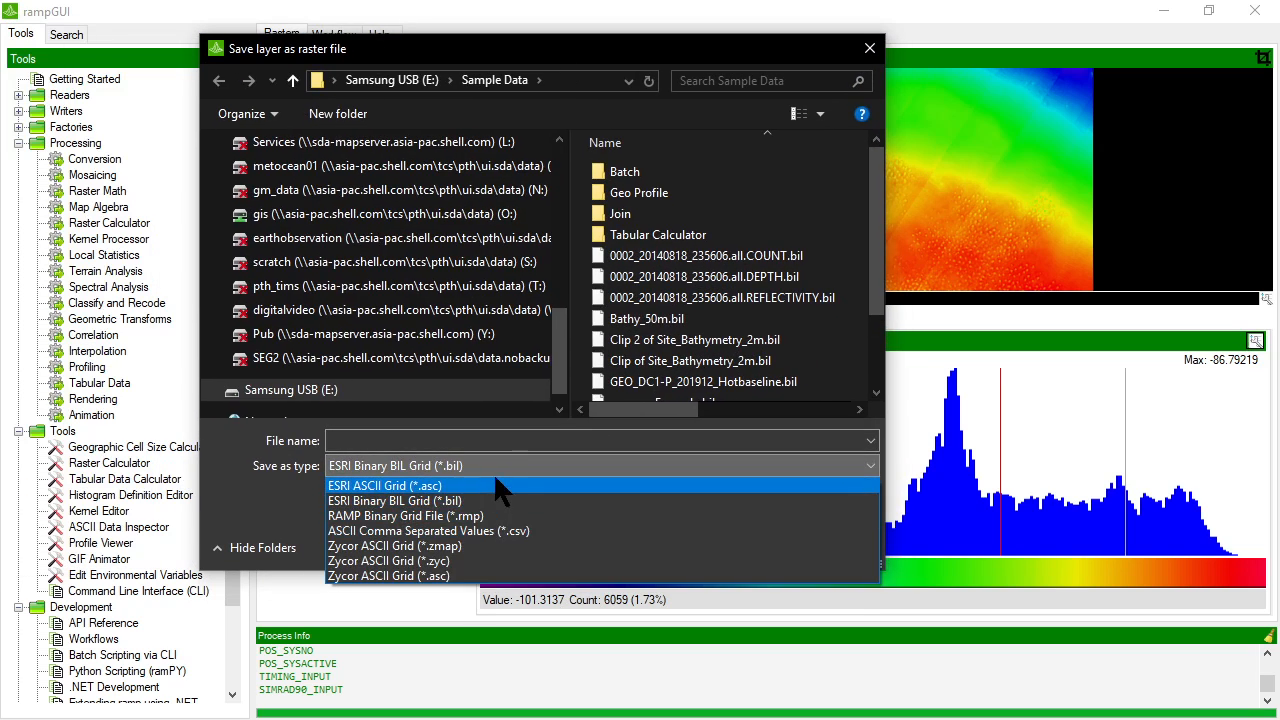
{"action": "left_click", "coordinate": [495, 471]}
{"action": "left_click", "coordinate": [790, 552]}
{"action": "right_click", "coordinate": [350, 134]}
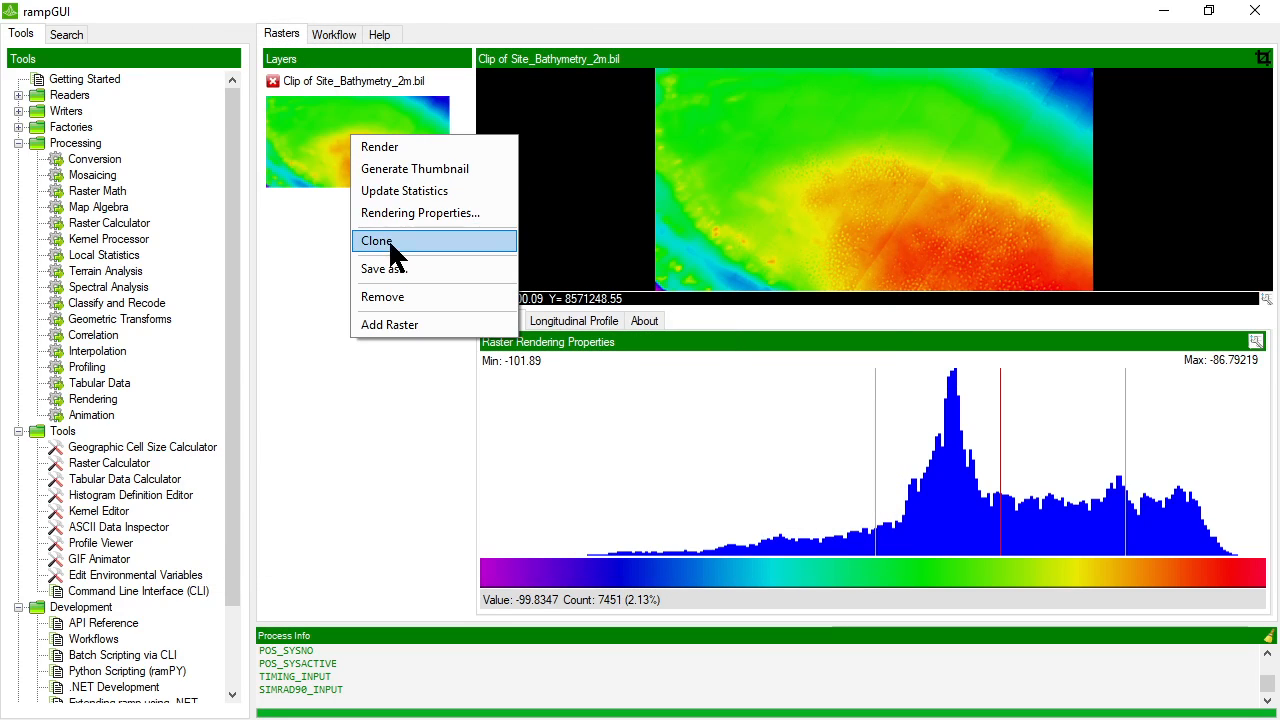
{"action": "left_click", "coordinate": [297, 271]}
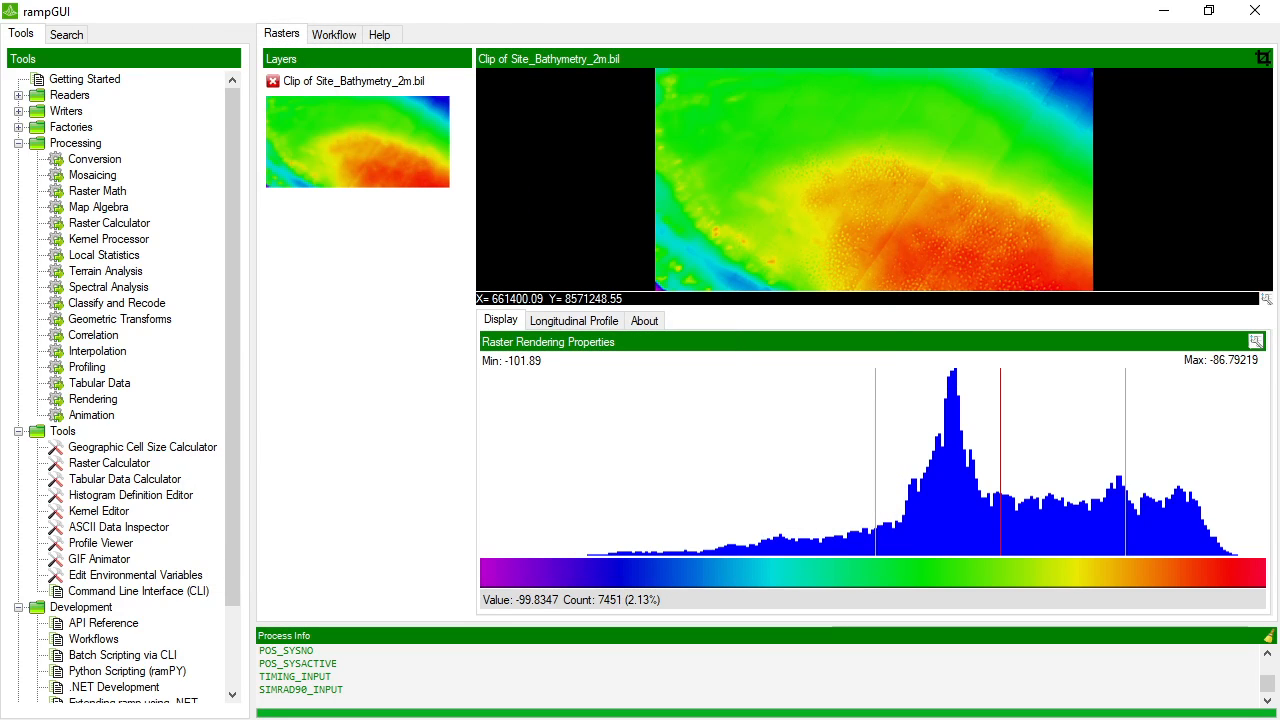
{"action": "left_click", "coordinate": [1256, 341]}
Step: Show the Tutorials help page, switch to the ramp YouTube channel in the web browser, and maximize the browser window
{"action": "scroll", "coordinate": [219, 275], "scroll_direction": "down", "scroll_amount": 2}
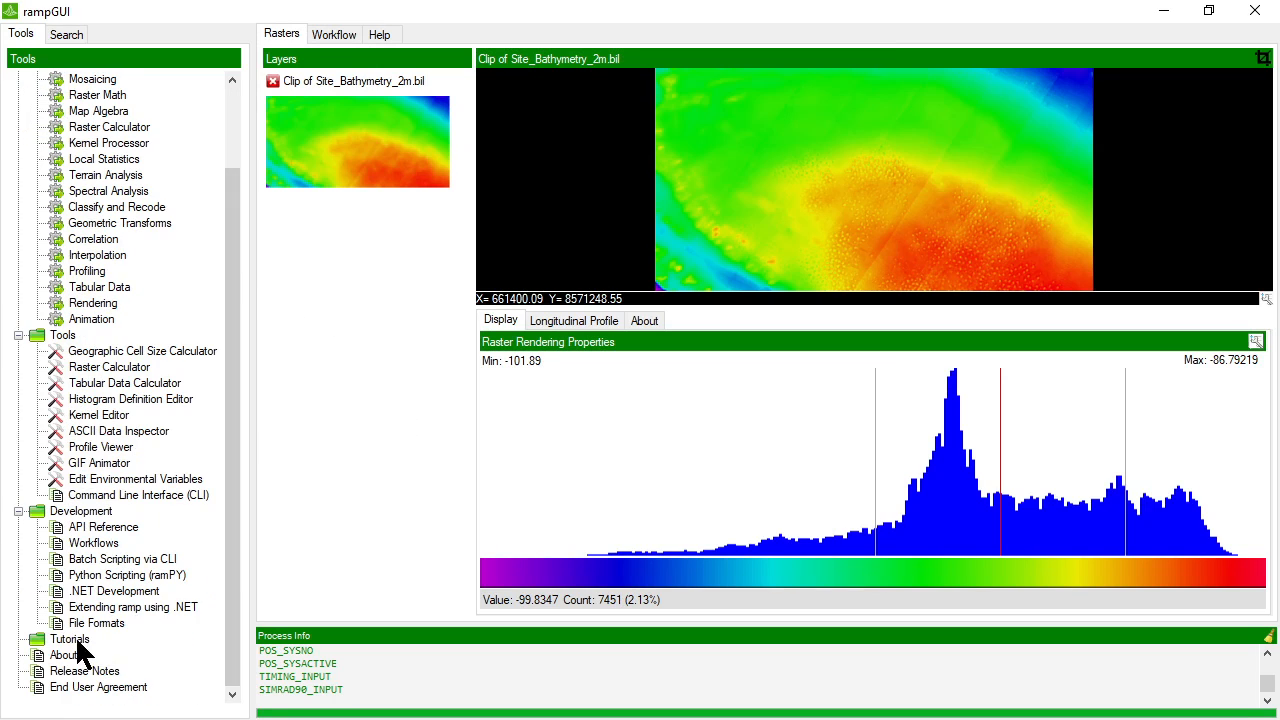
{"action": "left_click", "coordinate": [72, 639]}
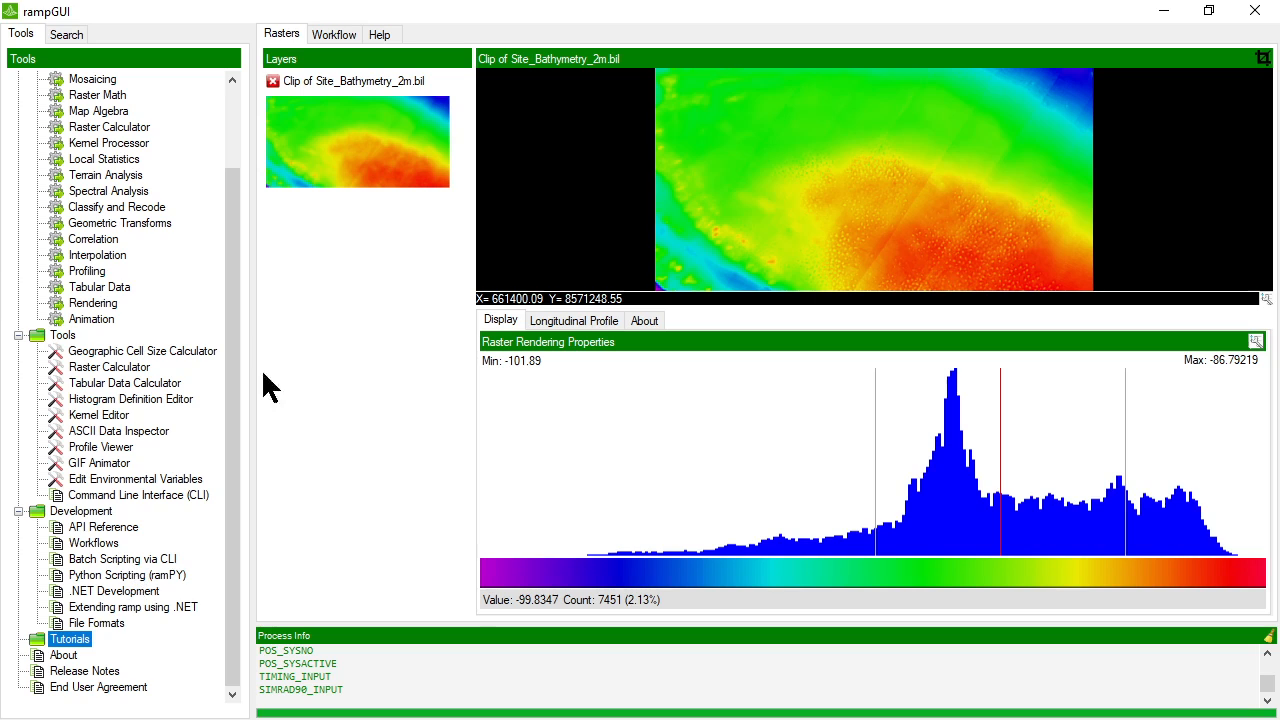
{"action": "left_click", "coordinate": [378, 33]}
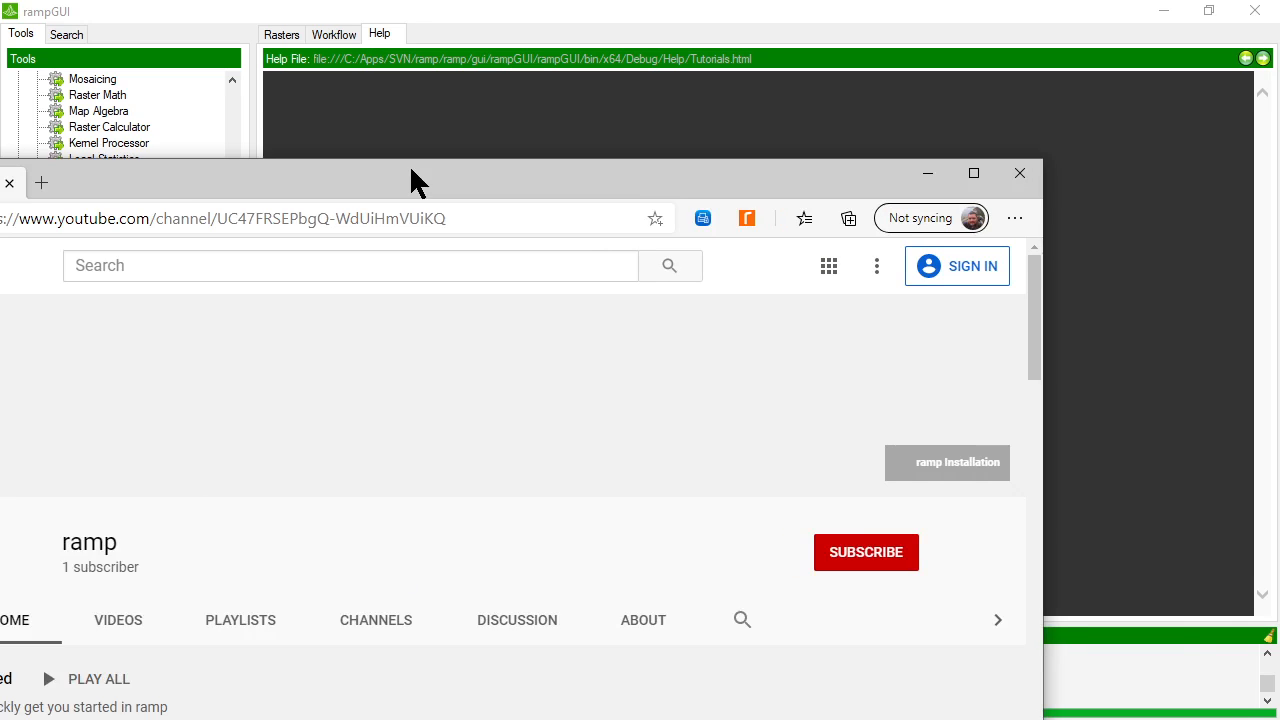
{"action": "left_click_drag", "start_coordinate": [414, 180], "coordinate": [640, 63]}
{"action": "double_click", "coordinate": [640, 63]}
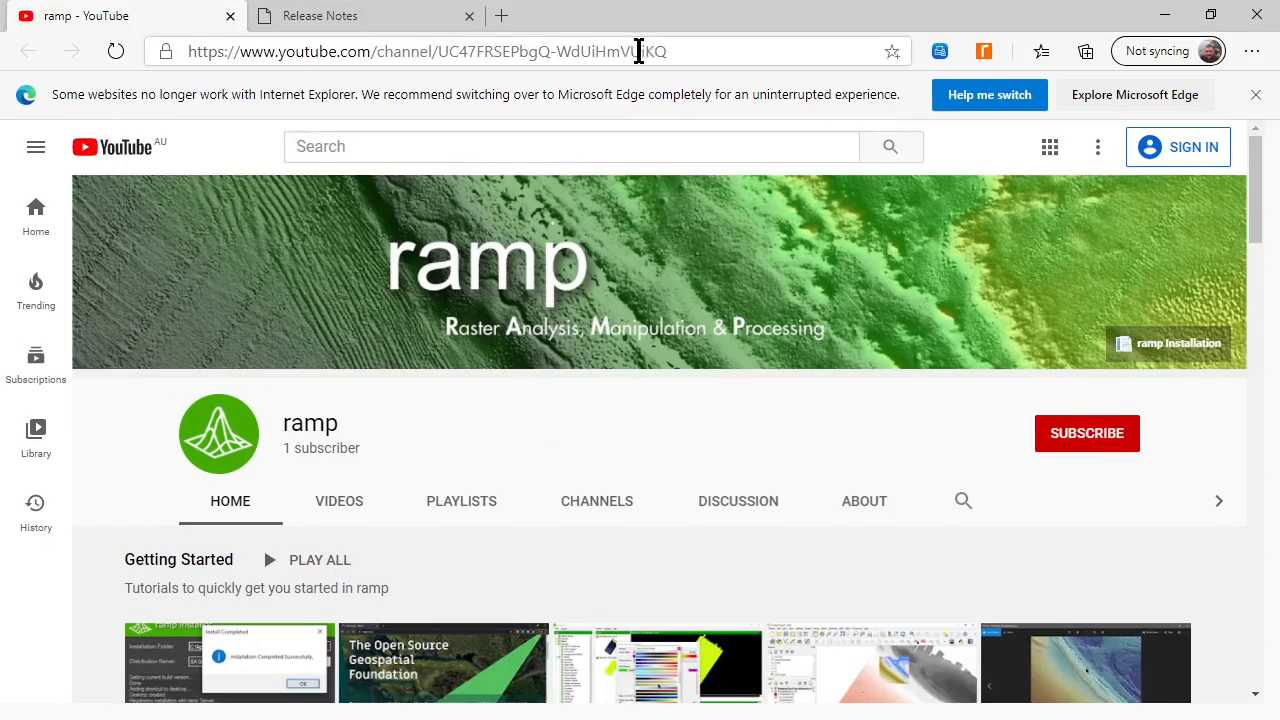
Step: Browse the ramp channel's tutorial playlists, including Processors, Tabular Data Processing, Workflows and For Developers
{"action": "scroll", "coordinate": [405, 488], "scroll_direction": "down", "scroll_amount": 6}
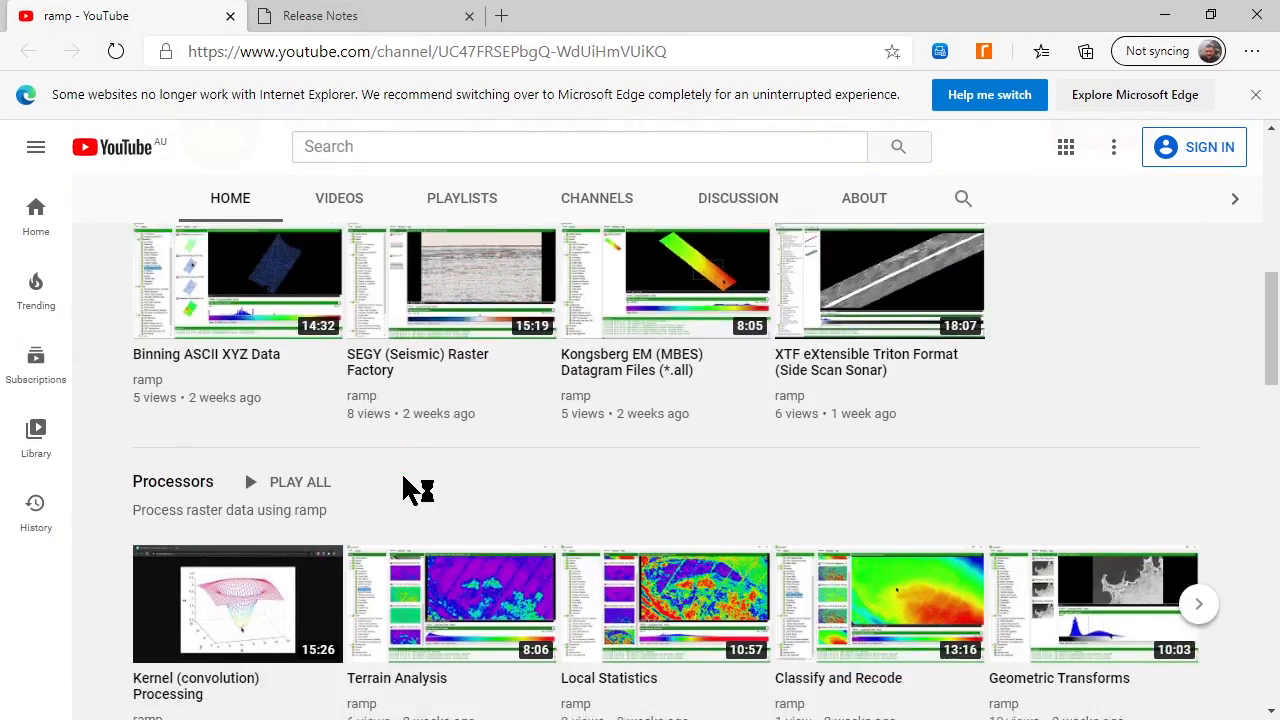
{"action": "scroll", "coordinate": [405, 490], "scroll_direction": "down", "scroll_amount": 10}
{"action": "scroll", "coordinate": [405, 490], "scroll_direction": "down", "scroll_amount": 5}
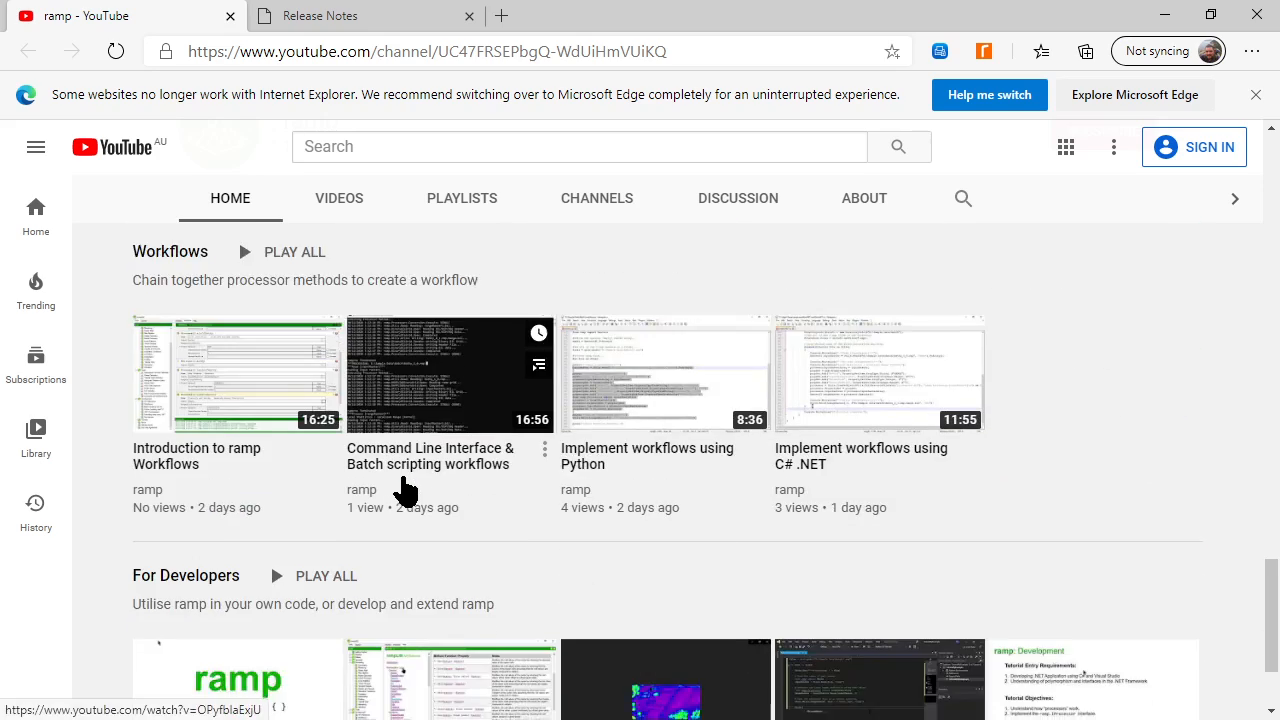
{"action": "scroll", "coordinate": [405, 490], "scroll_direction": "up", "scroll_amount": 6}
{"action": "scroll", "coordinate": [405, 488], "scroll_direction": "up", "scroll_amount": 13}
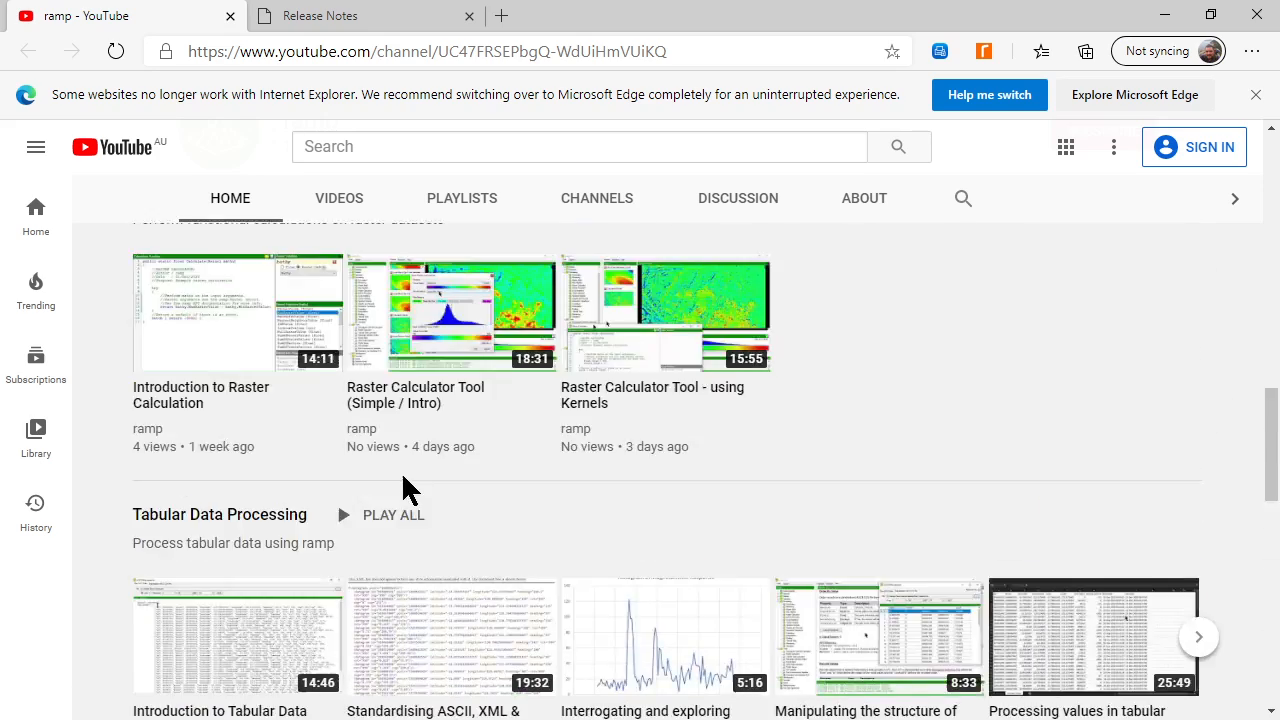